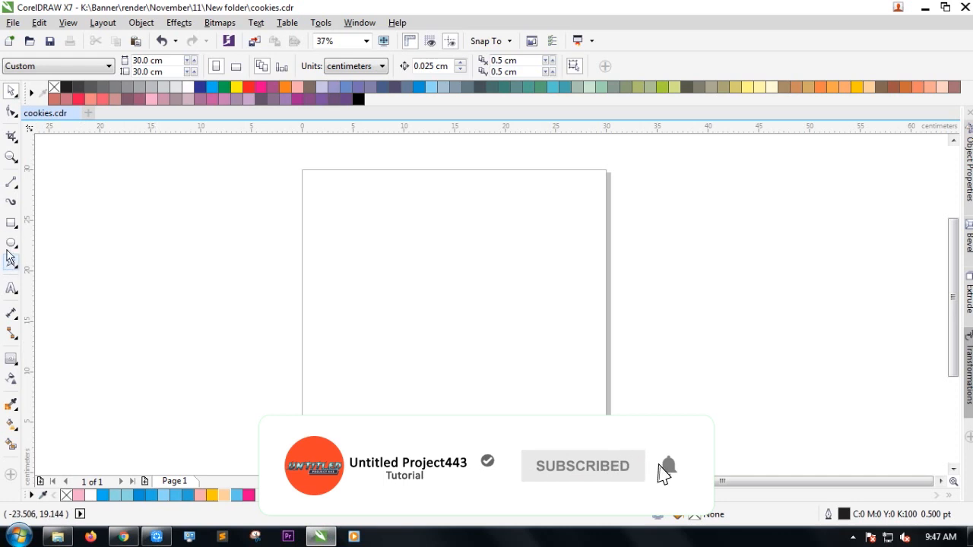
Add a page-sized 30 × 30 cm Sand-filled background rectangle, then open the Star tool options.
double_click(11, 223)
click(10, 89)
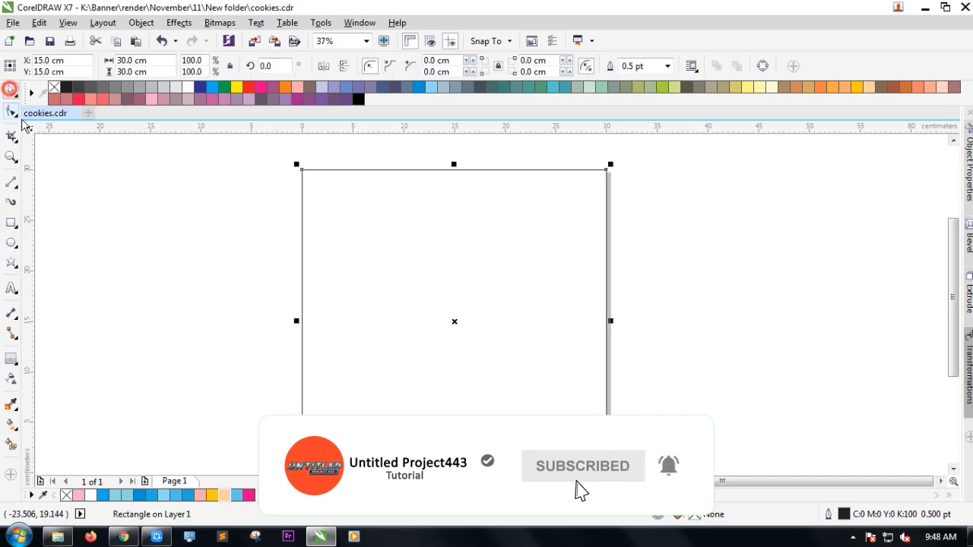
double_click(223, 494)
click(547, 455)
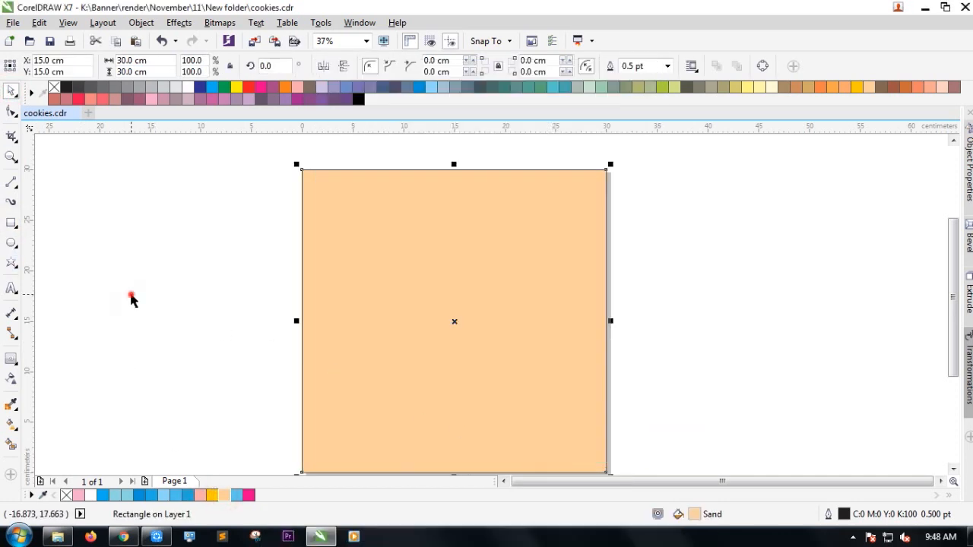
click(130, 290)
double_click(12, 262)
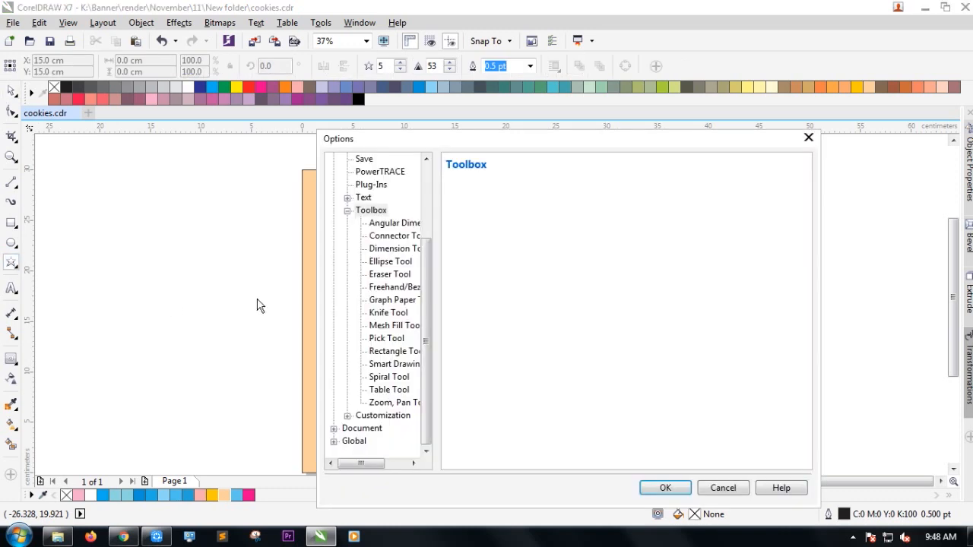
Draw a star beside the page and raise it to 9 points.
click(723, 487)
drag(188, 284, 342, 426)
double_click(12, 91)
click(190, 241)
click(270, 375)
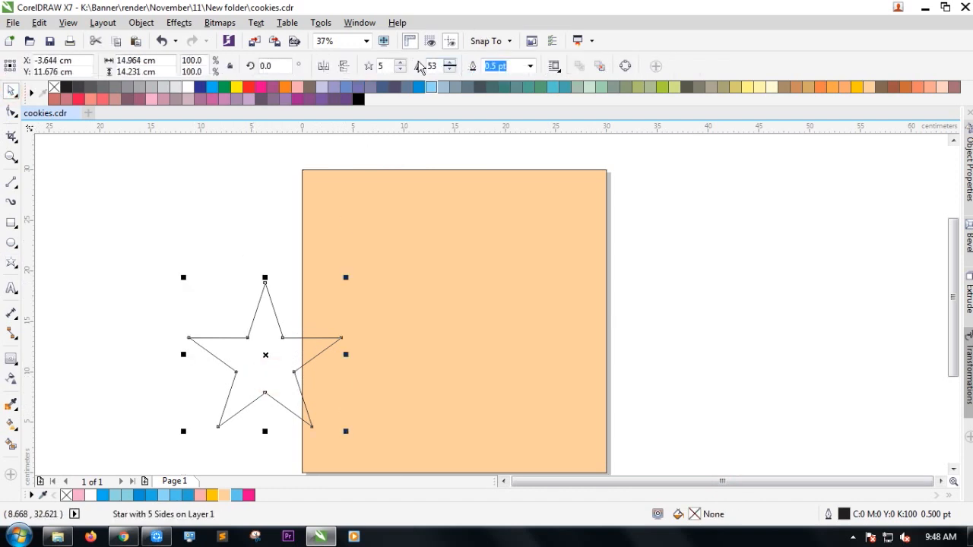
click(400, 64)
click(400, 64)
click(401, 64)
click(400, 64)
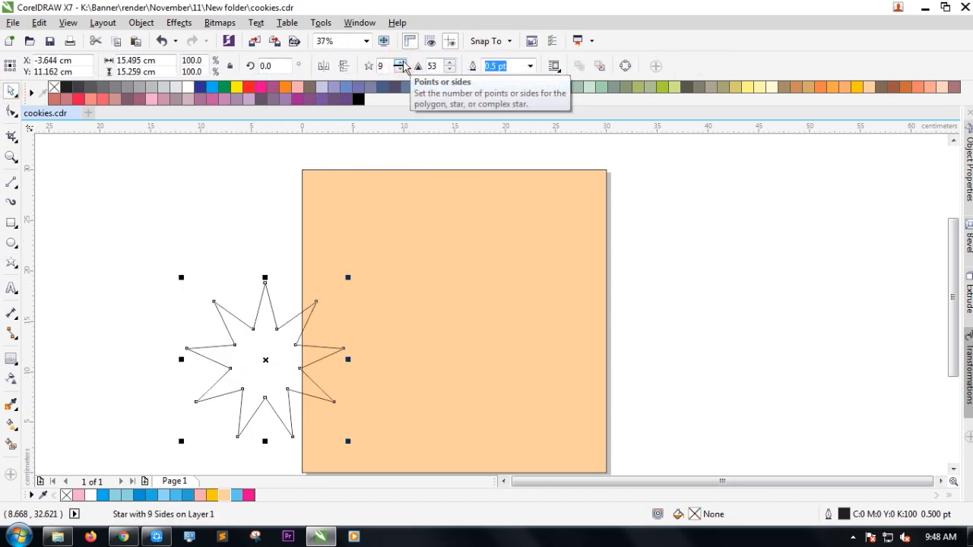
Pull the star's inner nodes outward to fatten it, then move it onto the Sand square.
click(11, 111)
drag(251, 329, 251, 295)
scroll(226, 329, up, 2)
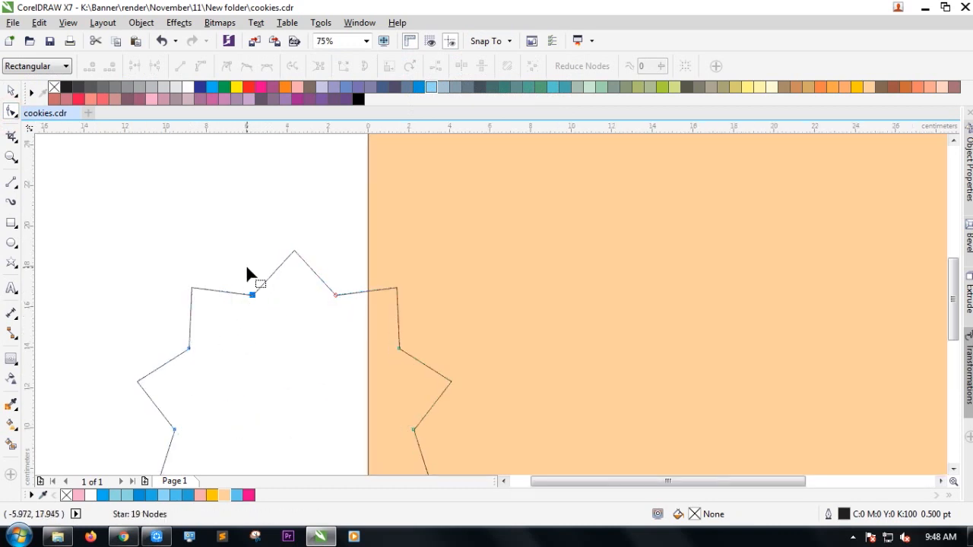
scroll(248, 272, down, 2)
click(6, 93)
drag(252, 321, 437, 281)
scroll(168, 293, down, 2)
scroll(314, 269, up, 2)
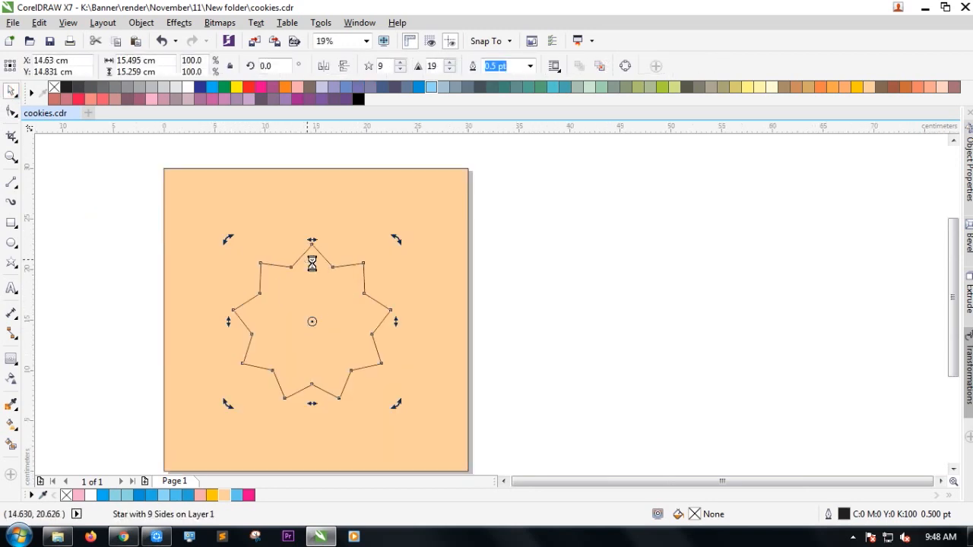
Convert the 9-point star to an editable curve.
scroll(314, 269, down, 2)
click(597, 265)
scroll(328, 295, up, 2)
click(350, 300)
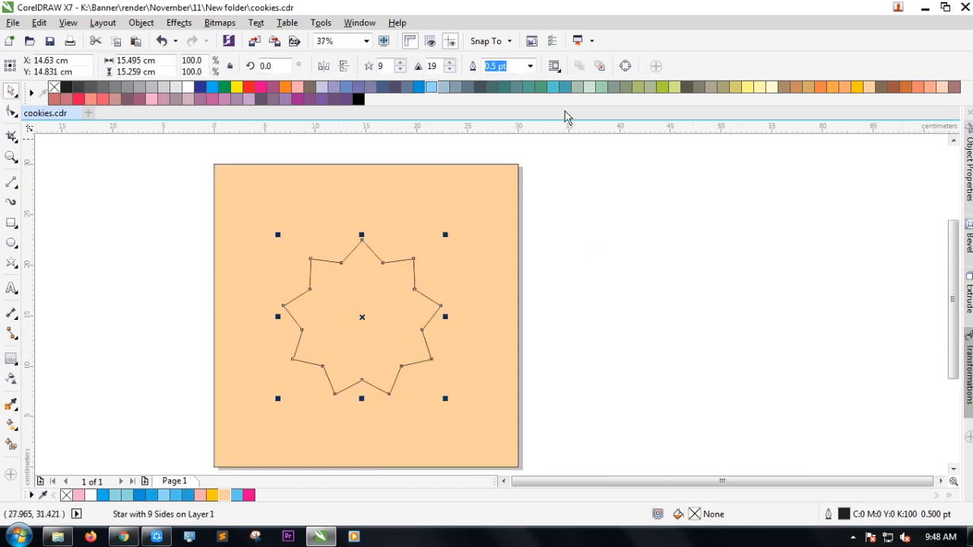
click(626, 66)
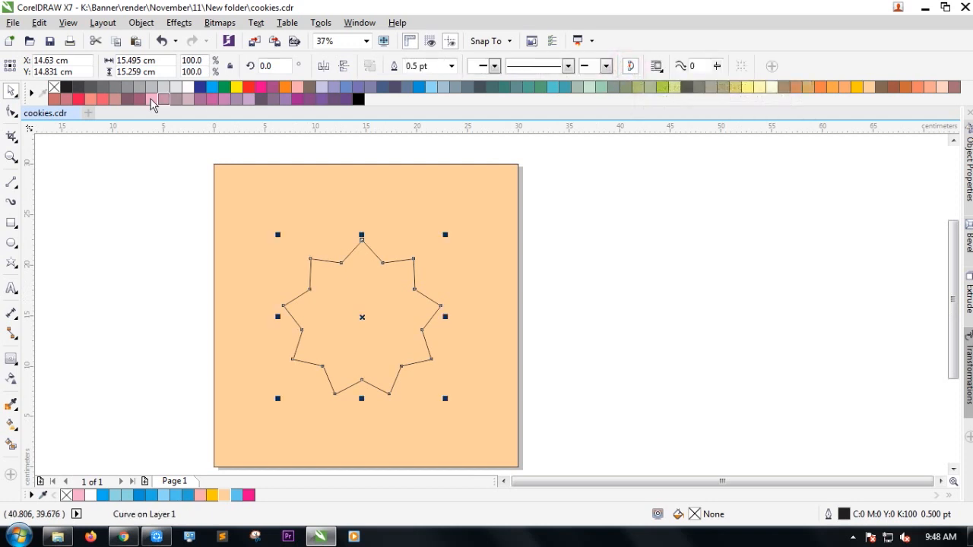
click(10, 113)
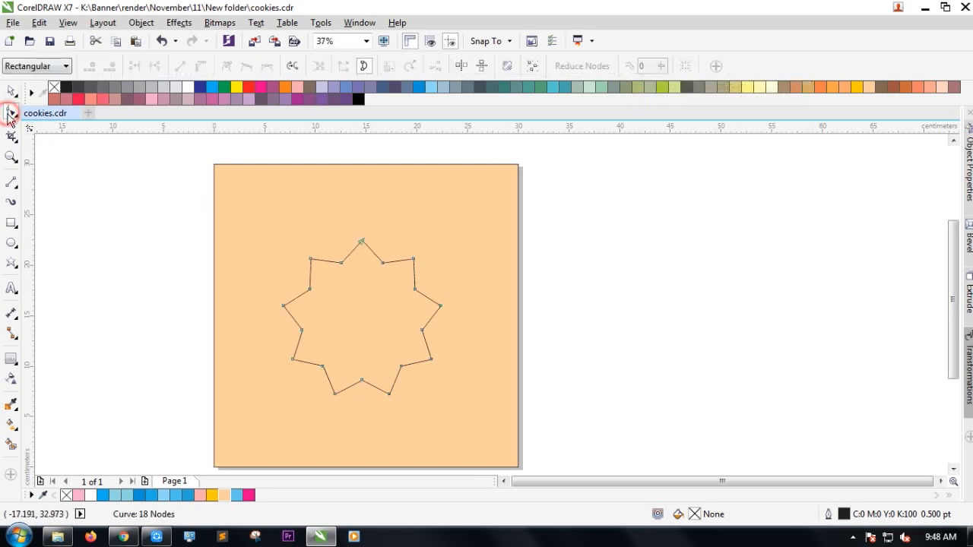
Make all star segments straight lines and delete the top and right peak nodes.
drag(380, 346, 478, 419)
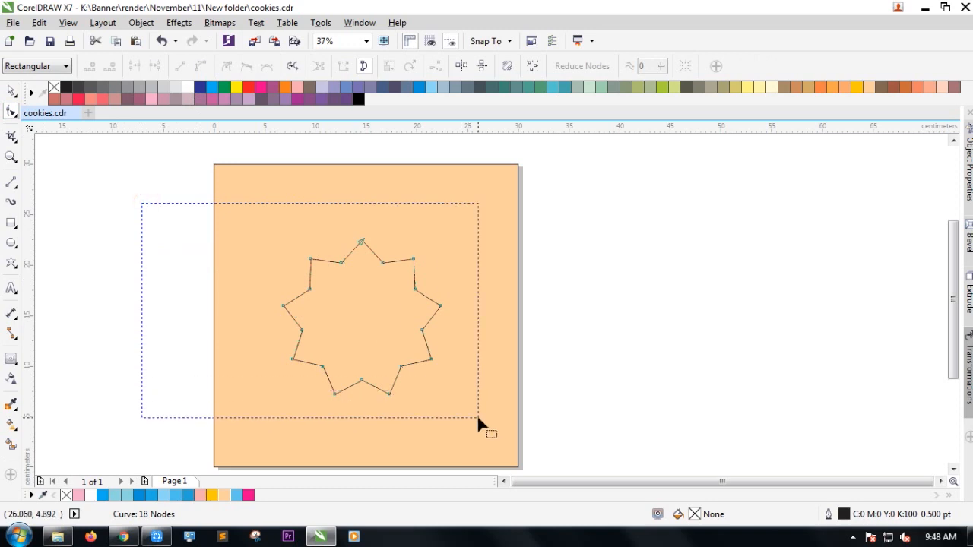
click(203, 67)
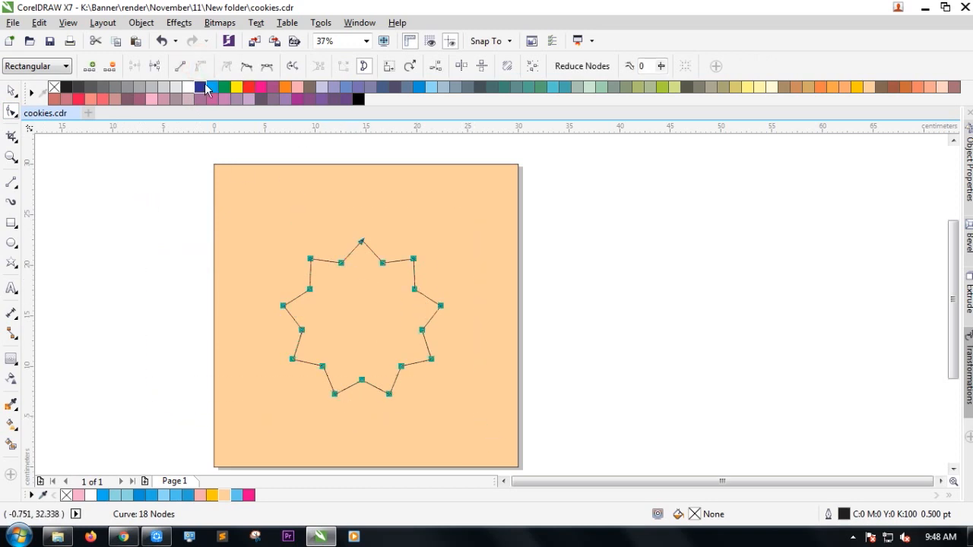
scroll(357, 251, up, 2)
drag(354, 214, 424, 243)
key(Delete)
drag(638, 342, 638, 342)
key(Delete)
scroll(493, 240, down, 2)
scroll(540, 310, up, 1)
key(Delete)
Delete the star's lower-right peak nodes to round that side.
scroll(536, 319, down, 1)
scroll(543, 347, up, 1)
drag(563, 378, 504, 317)
key(Delete)
drag(503, 420, 374, 433)
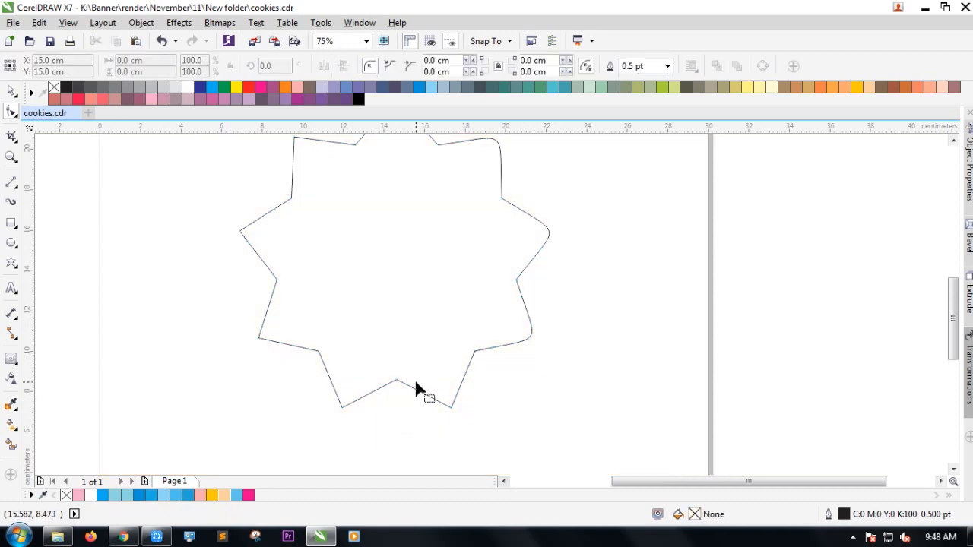
click(494, 432)
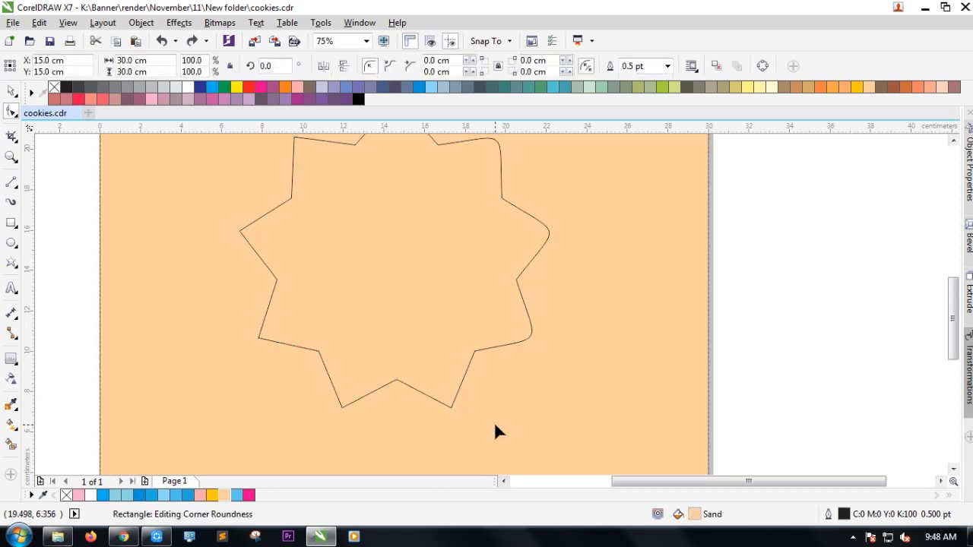
click(433, 397)
drag(472, 419, 406, 389)
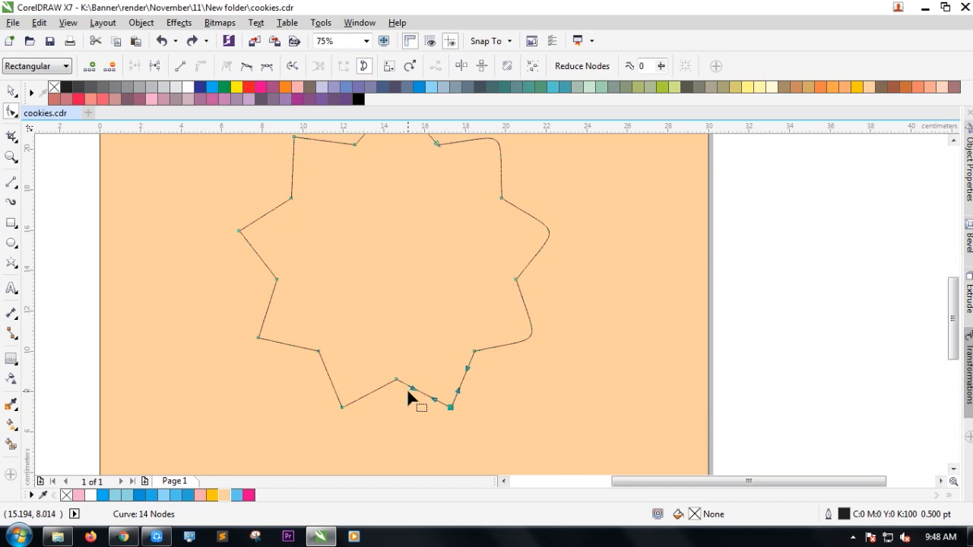
key(Delete)
Delete the lower-left, upper-left and top-right nodes to finish the scalloped outline.
drag(382, 424, 304, 384)
drag(255, 352, 213, 321)
key(Delete)
drag(264, 262, 255, 256)
key(Delete)
scroll(275, 308, down, 2)
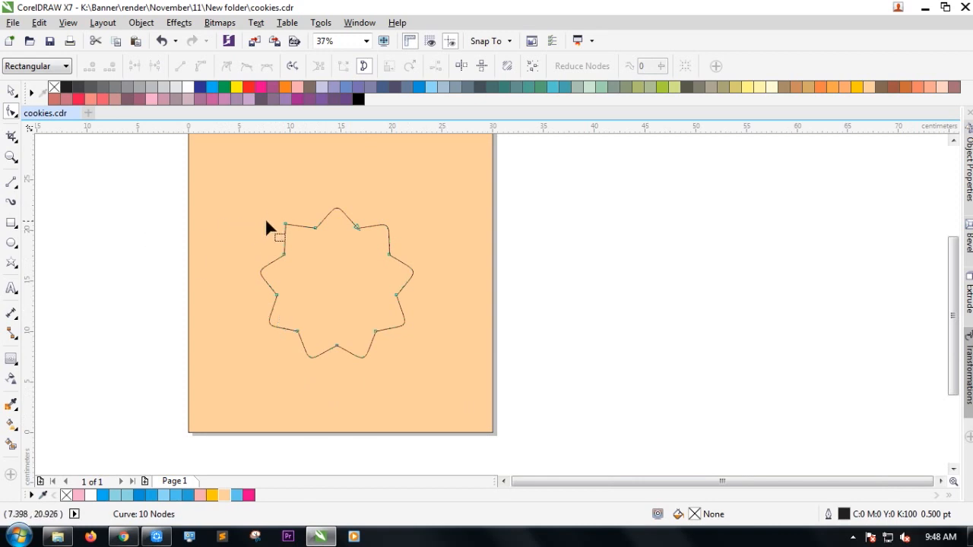
drag(307, 234, 307, 233)
key(Delete)
click(12, 91)
scroll(321, 293, down, 2)
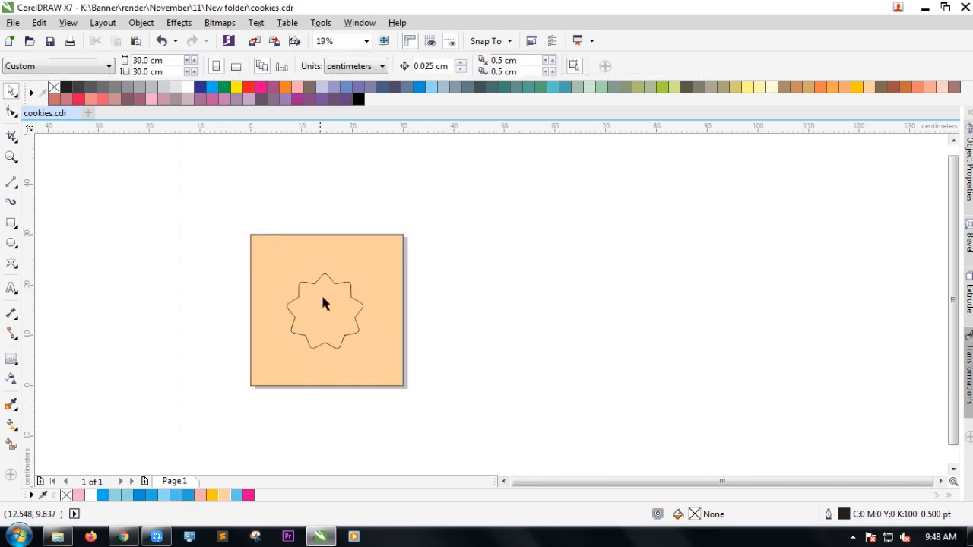
Give the star shape a solid white uniform fill.
scroll(321, 322, up, 2)
click(320, 328)
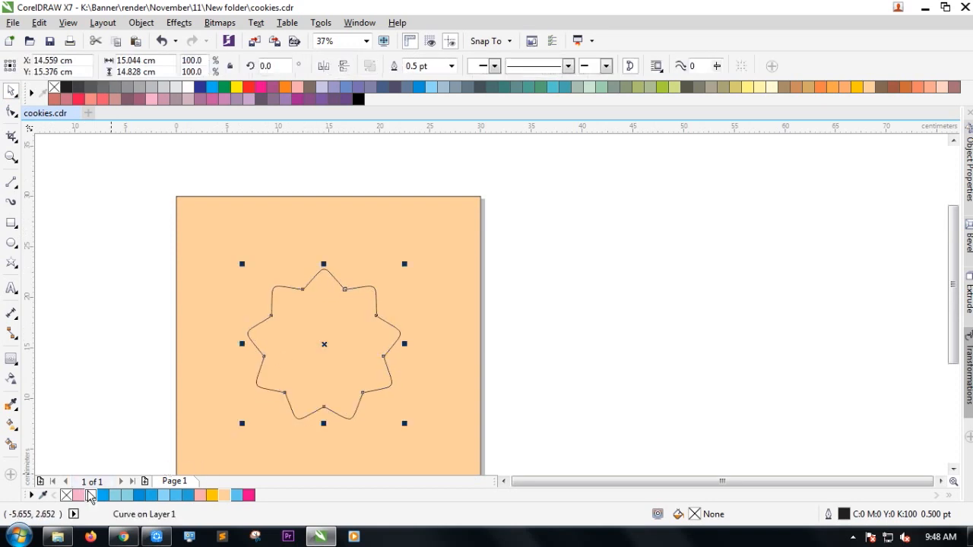
double_click(91, 495)
click(486, 449)
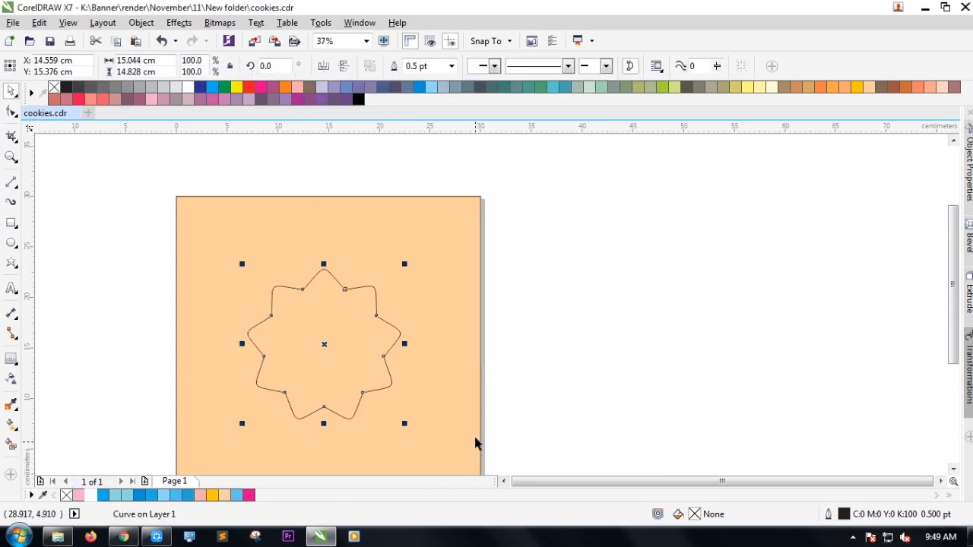
double_click(695, 515)
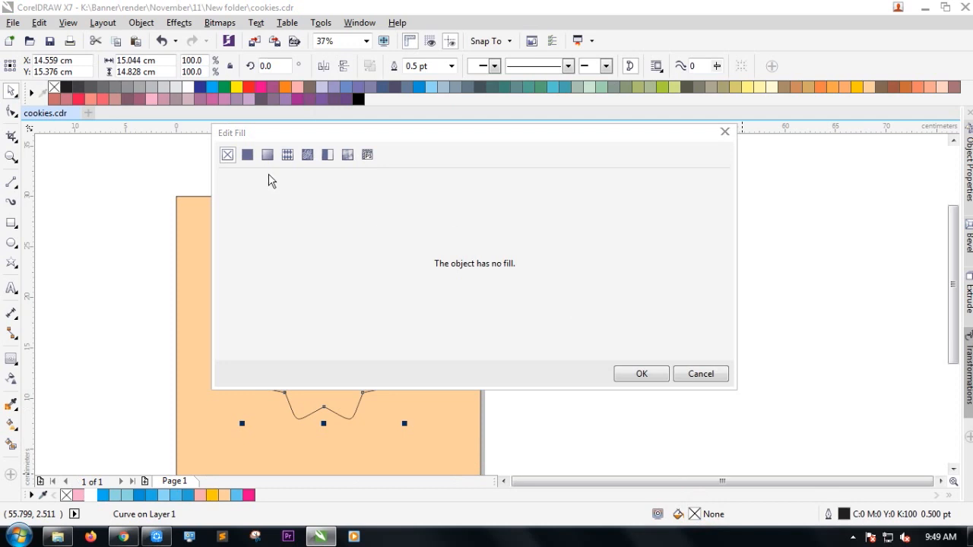
click(247, 155)
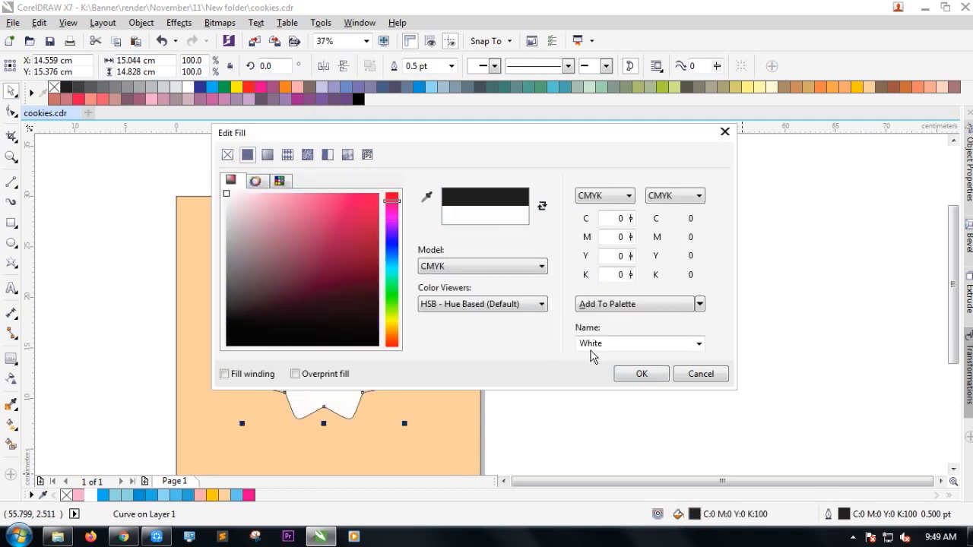
click(641, 374)
click(344, 367)
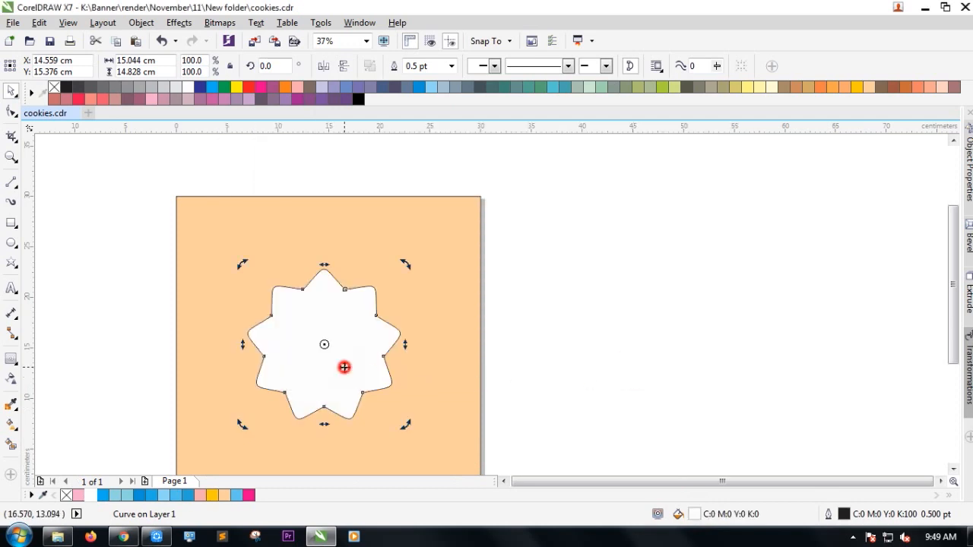
Change a document palette swatch to light pink and start picking the star's outline colour.
double_click(197, 495)
click(485, 447)
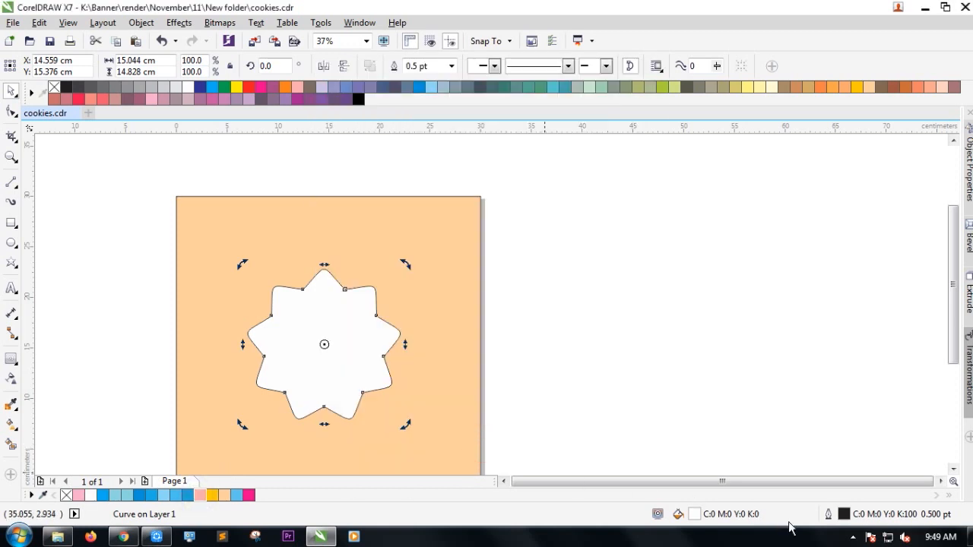
double_click(844, 514)
click(419, 140)
click(388, 252)
Sample the pink swatch as the star's outline colour at 24 pt width.
click(419, 142)
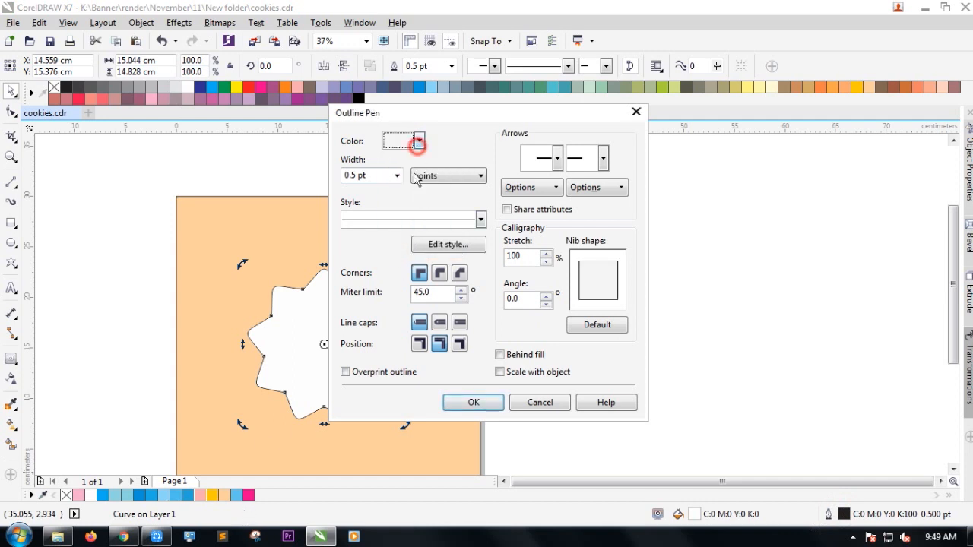
click(390, 251)
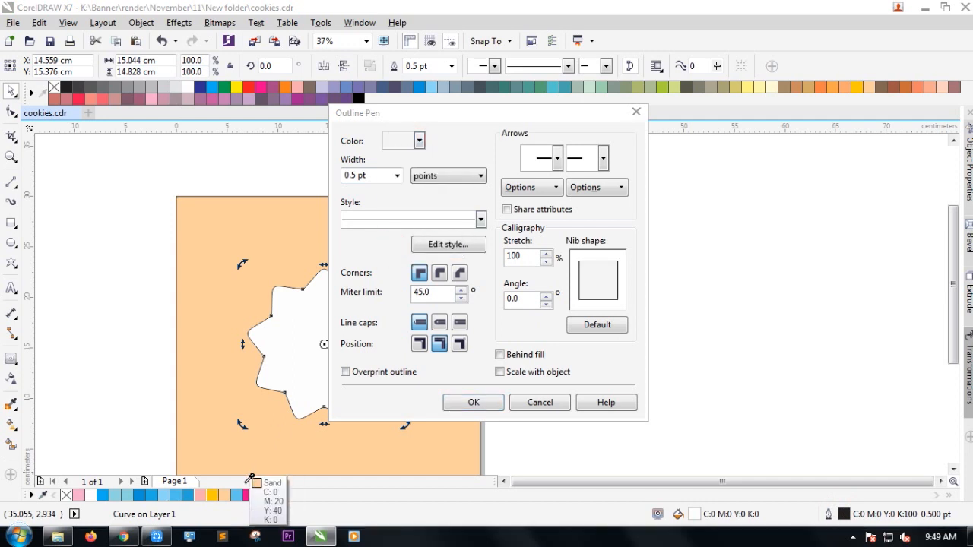
click(202, 496)
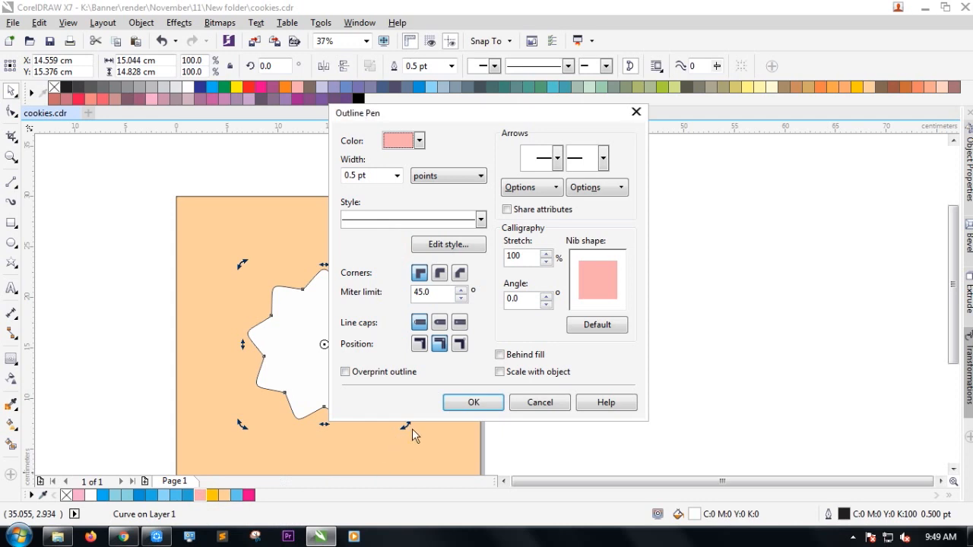
click(472, 404)
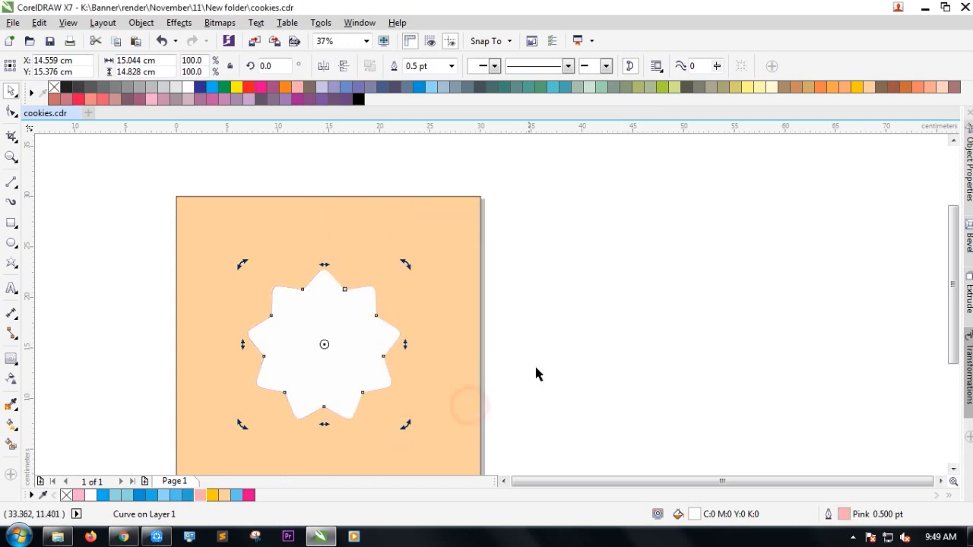
click(450, 66)
click(424, 213)
Enlarge the star to about 112%.
click(642, 339)
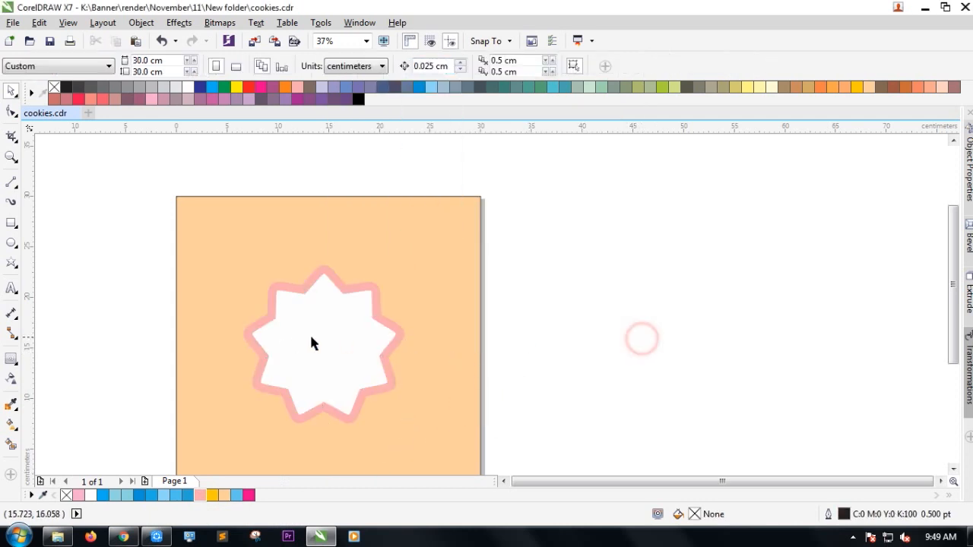
scroll(311, 343, up, 2)
click(326, 316)
scroll(338, 283, down, 2)
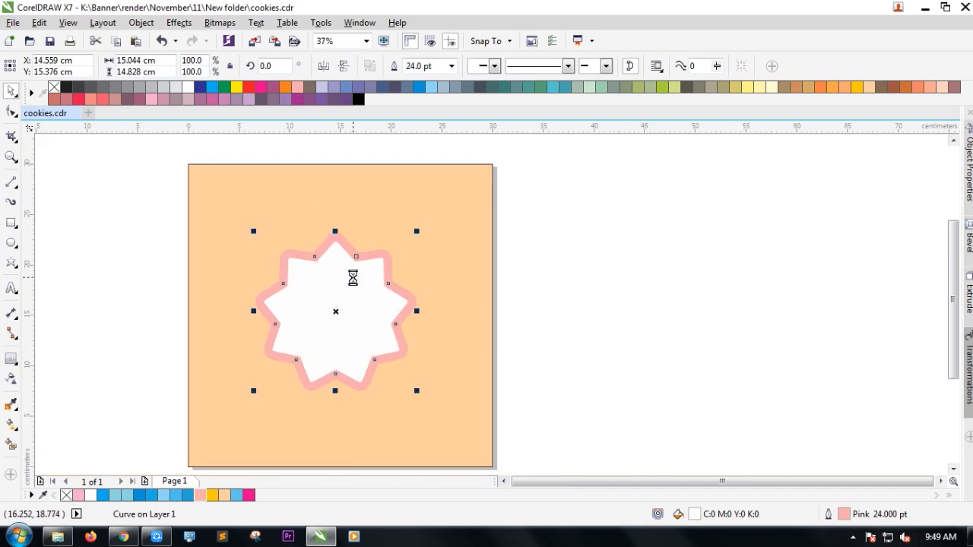
scroll(353, 278, up, 2)
drag(475, 189, 512, 168)
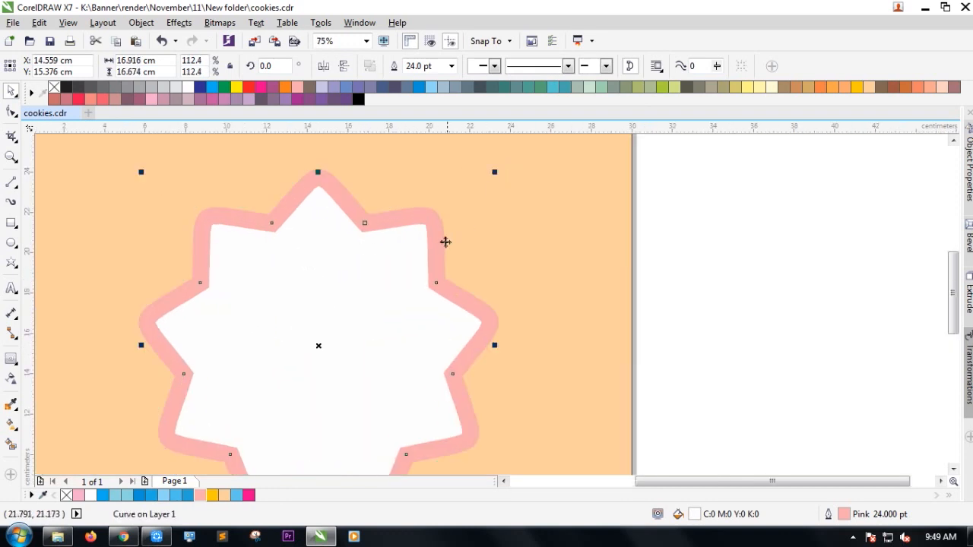
scroll(445, 243, down, 2)
Reduce the star's pink outline width to 16 pt.
click(451, 66)
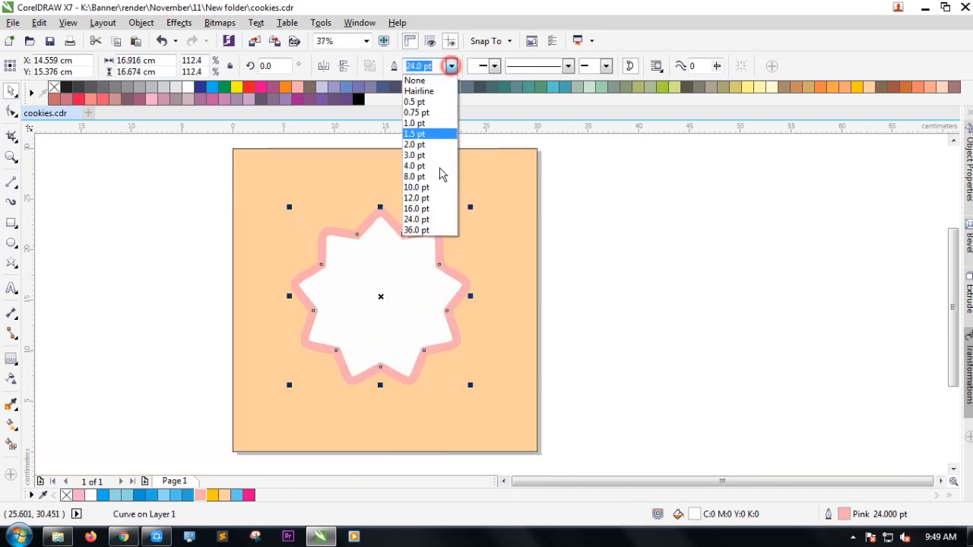
click(426, 210)
click(645, 313)
double_click(355, 268)
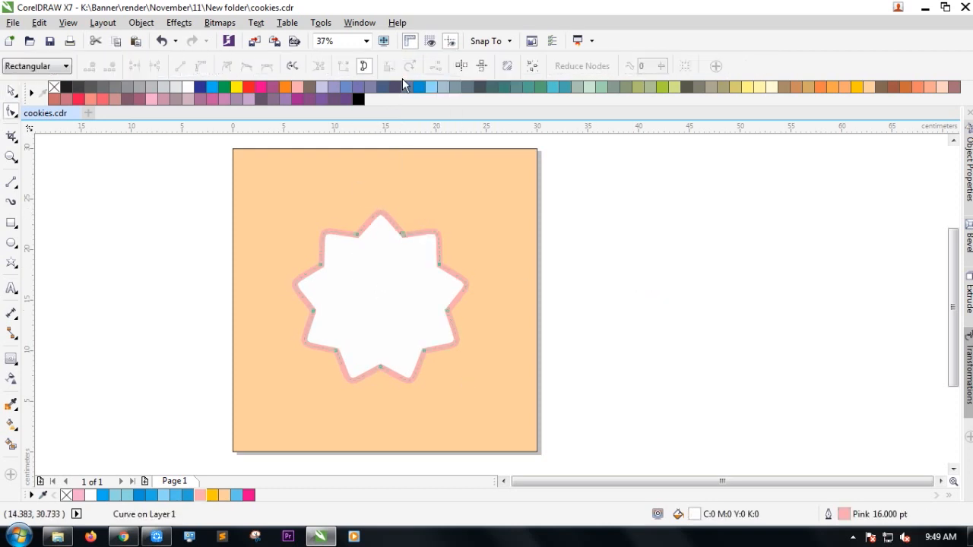
click(13, 92)
click(109, 307)
Check the background rectangle's Sand colour in the palette editor, then reselect the star.
click(288, 199)
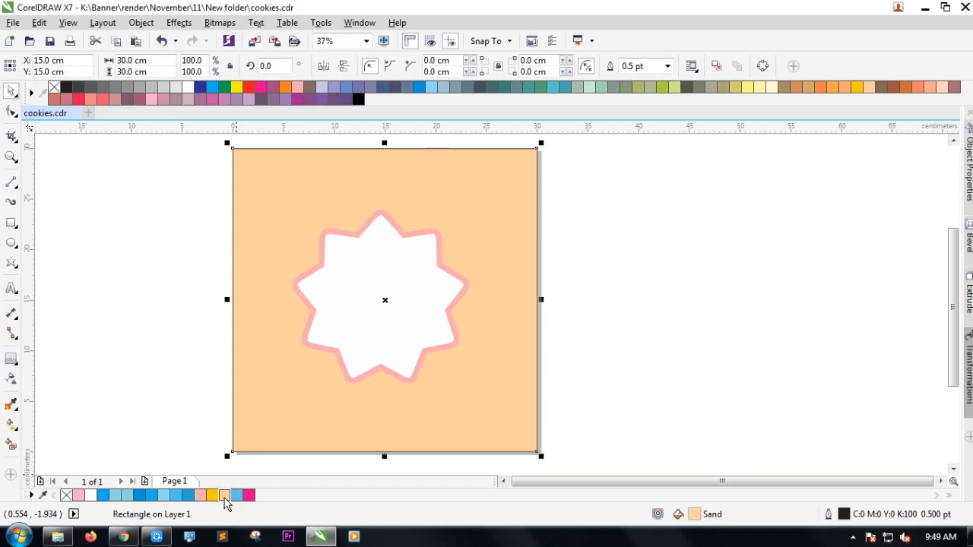
double_click(225, 496)
click(483, 449)
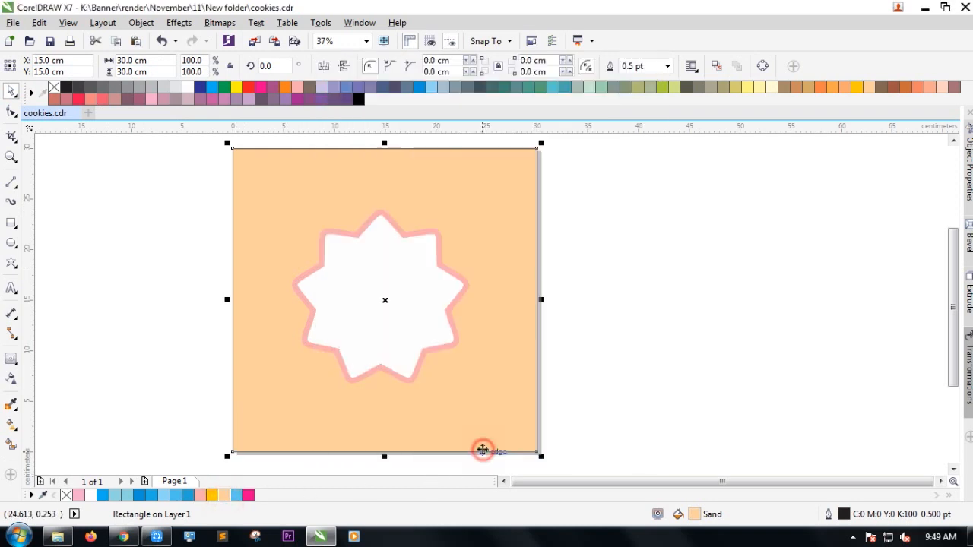
click(658, 307)
scroll(372, 221, up, 2)
click(377, 261)
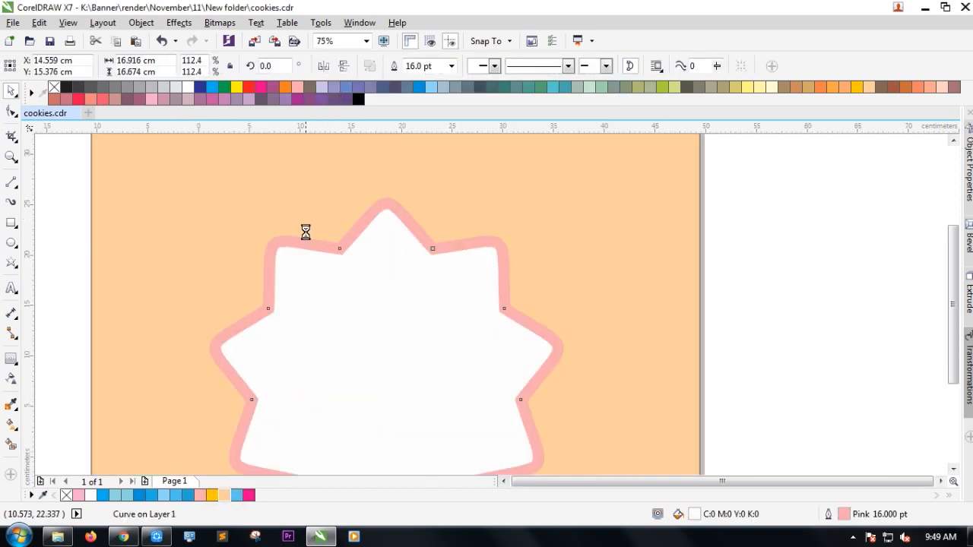
scroll(305, 235, down, 2)
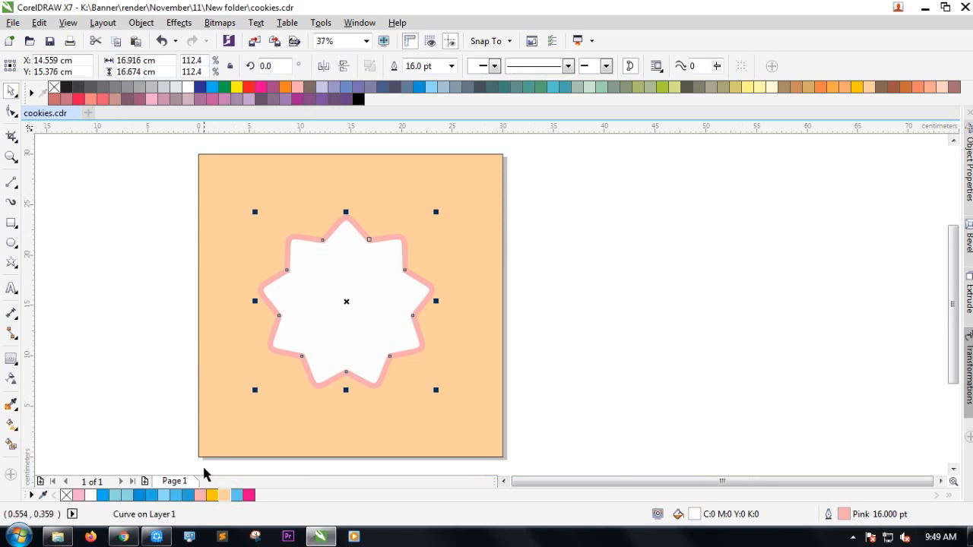
Make the star outline Light Violet with a 20 pt width.
right_click(78, 497)
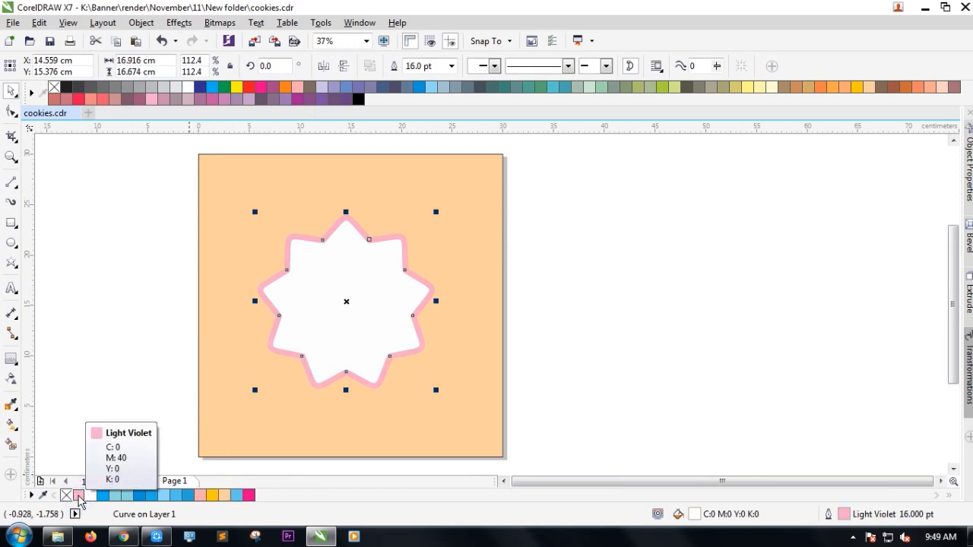
click(104, 319)
scroll(370, 243, up, 2)
click(354, 243)
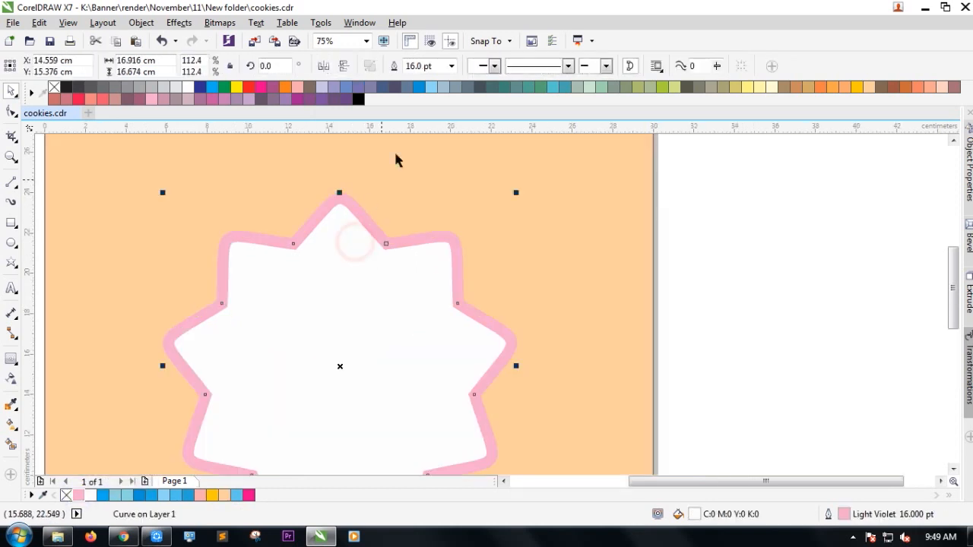
double_click(431, 66)
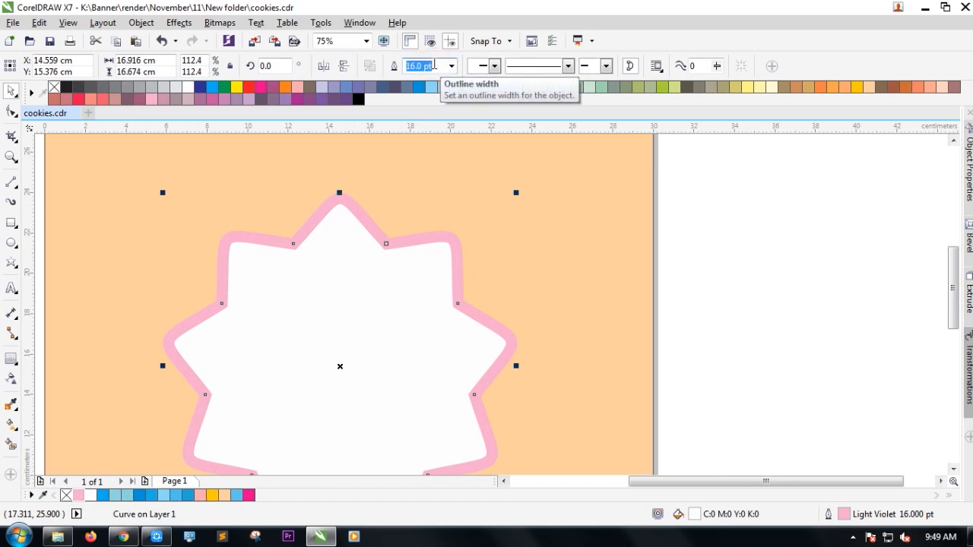
text(20)
key(Return)
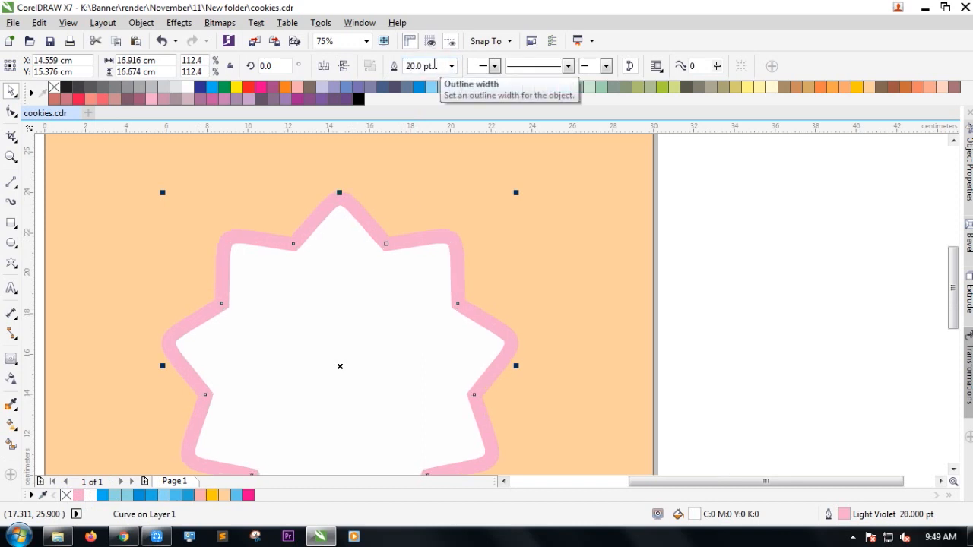
Leave a 98.5% scaled-down copy of the star inside the original.
scroll(365, 325, down, 2)
click(632, 340)
click(385, 368)
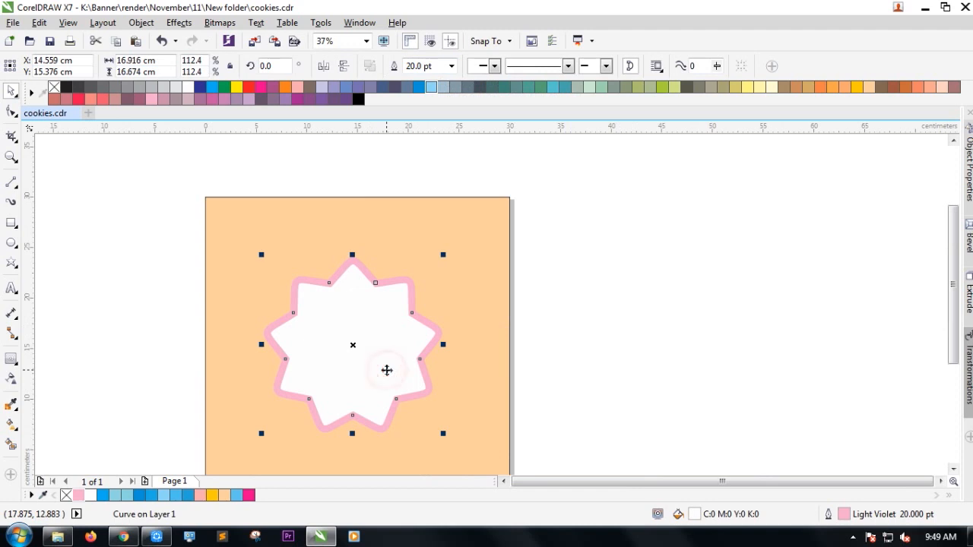
drag(446, 433, 435, 424)
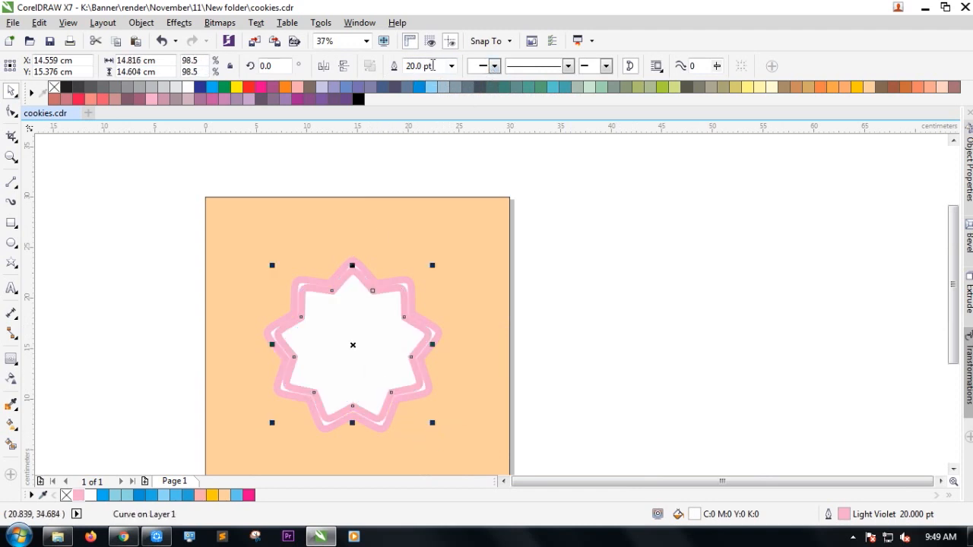
click(451, 65)
Give the inner star a 3 pt dotted outline.
click(423, 156)
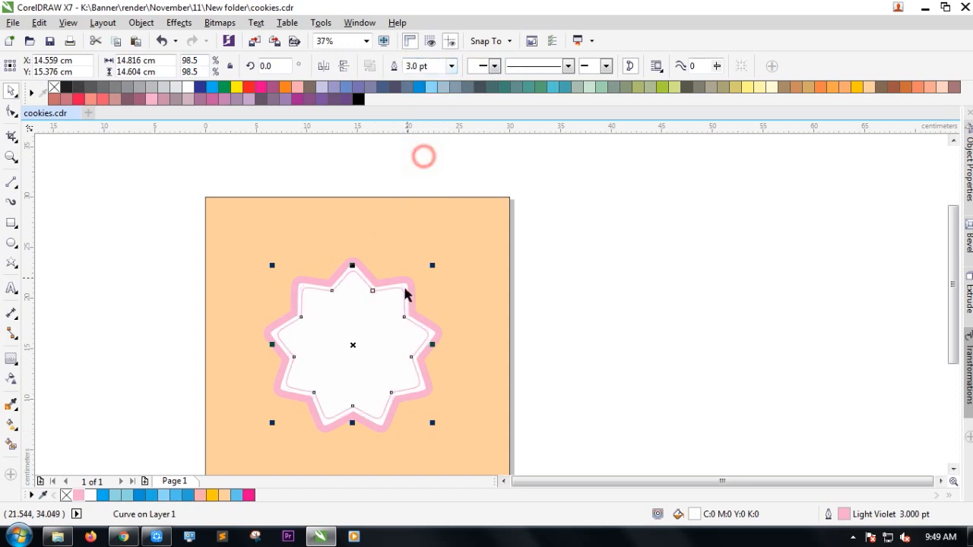
scroll(405, 295, up, 1)
click(568, 65)
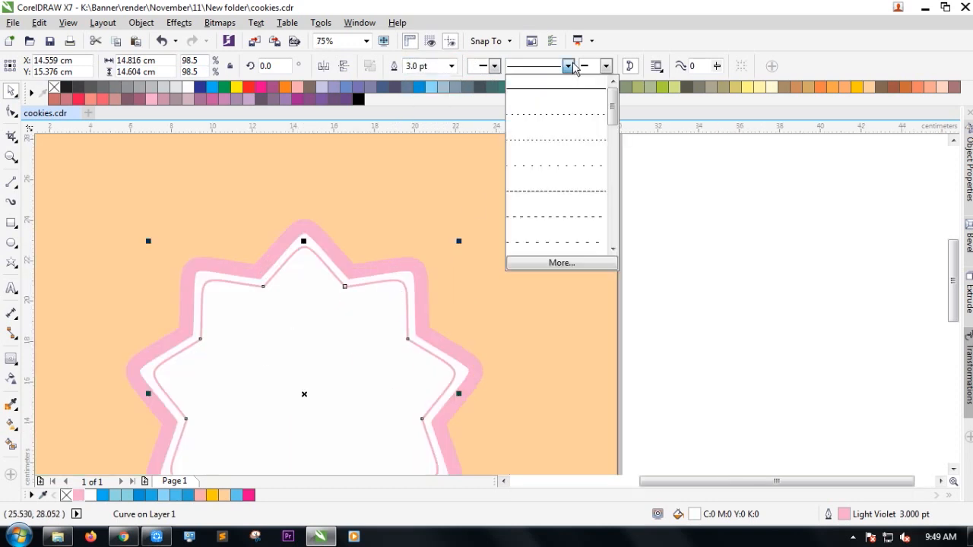
click(555, 117)
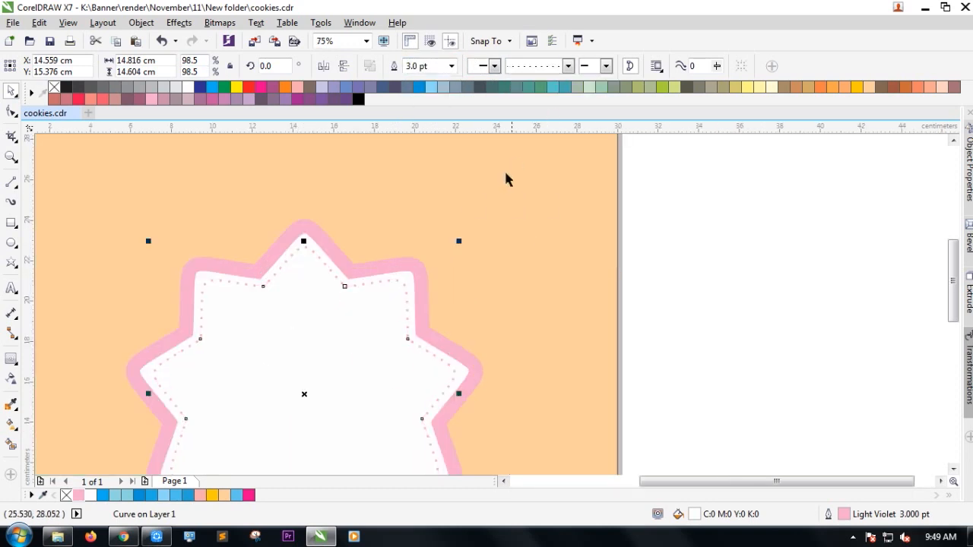
Set the inner outline to rounded caps, behind fill, and scale with object.
double_click(842, 515)
click(439, 276)
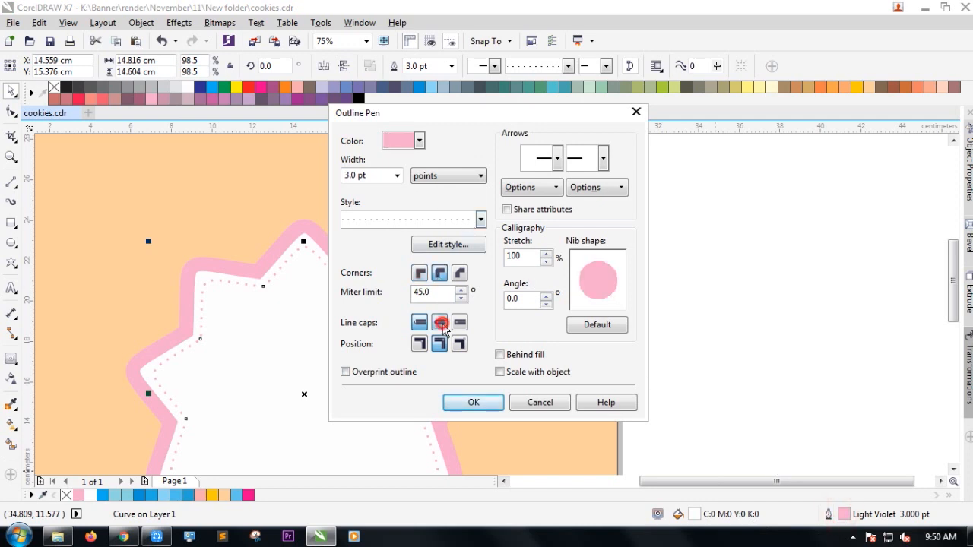
click(499, 354)
click(499, 372)
click(495, 402)
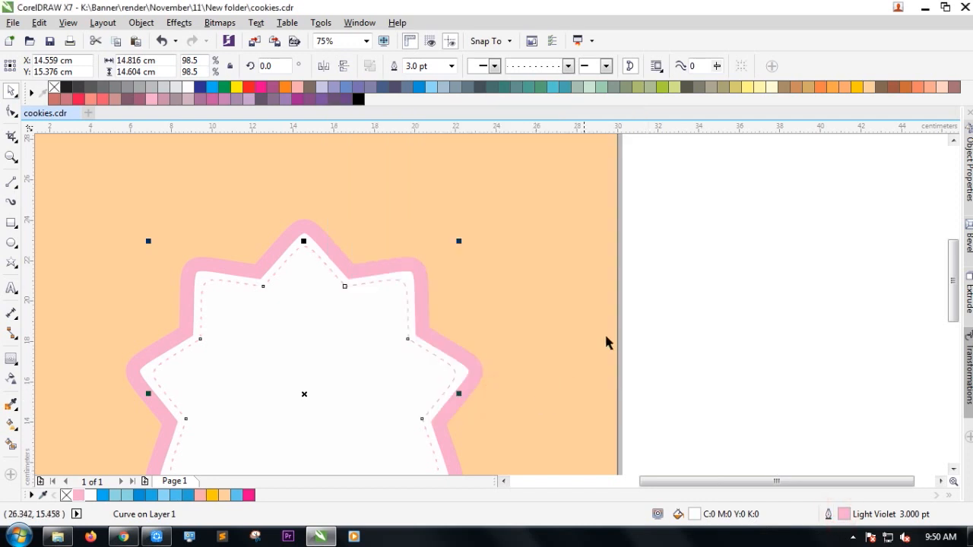
Inspect the dashed curve's nodes, then reselect the inner dashed star.
click(647, 278)
scroll(405, 268, up, 10)
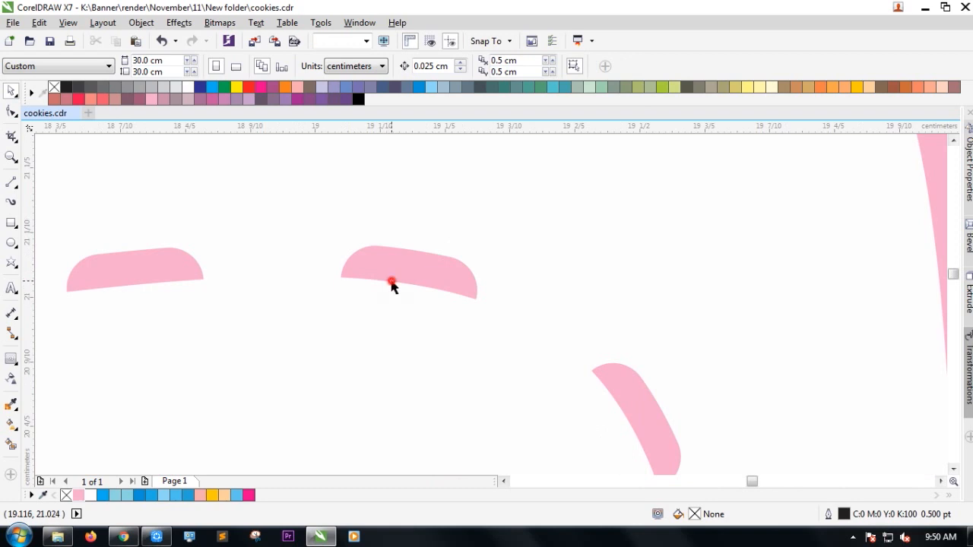
double_click(390, 283)
scroll(391, 268, down, 4)
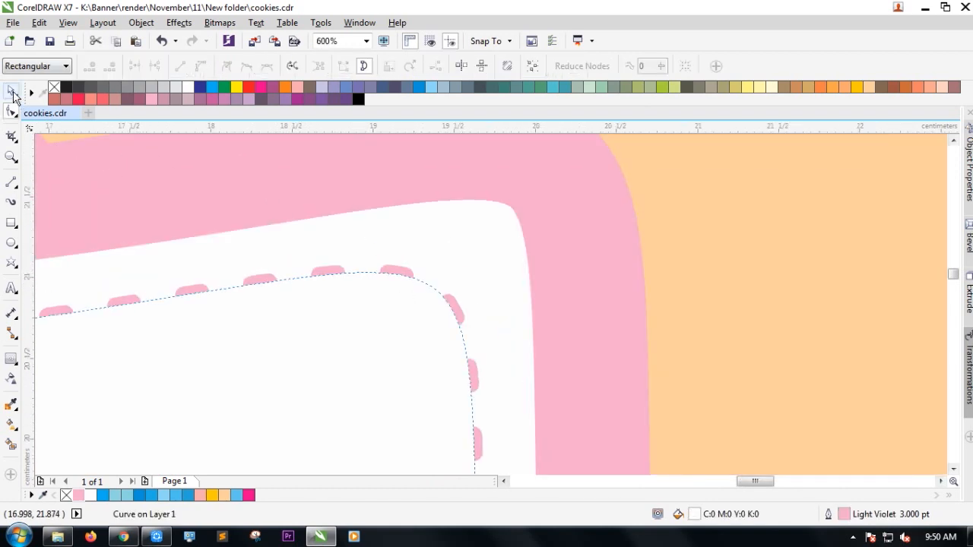
click(13, 95)
scroll(304, 300, down, 6)
click(650, 237)
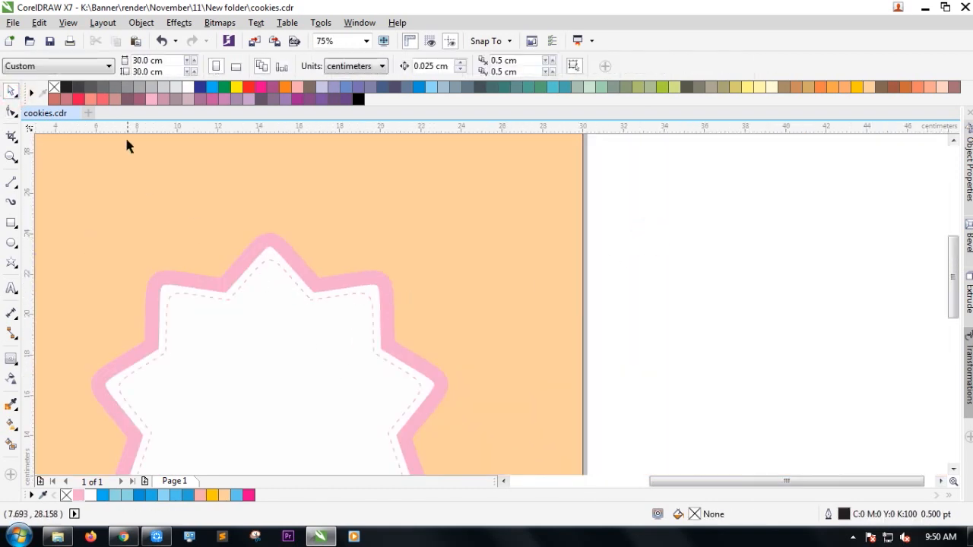
click(222, 324)
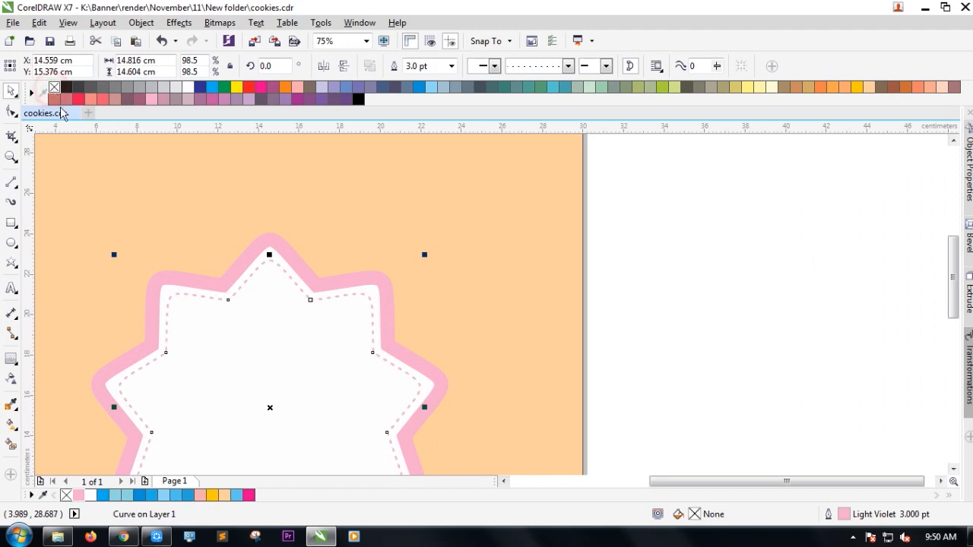
Zoom in and out to review the stitched cookie edge.
scroll(152, 268, up, 2)
scroll(272, 235, down, 3)
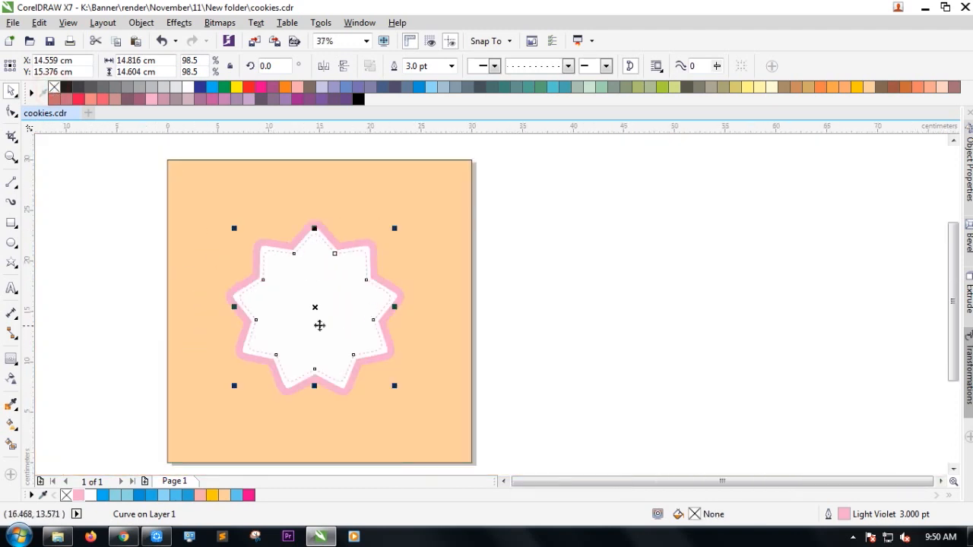
scroll(317, 326, up, 1)
click(717, 365)
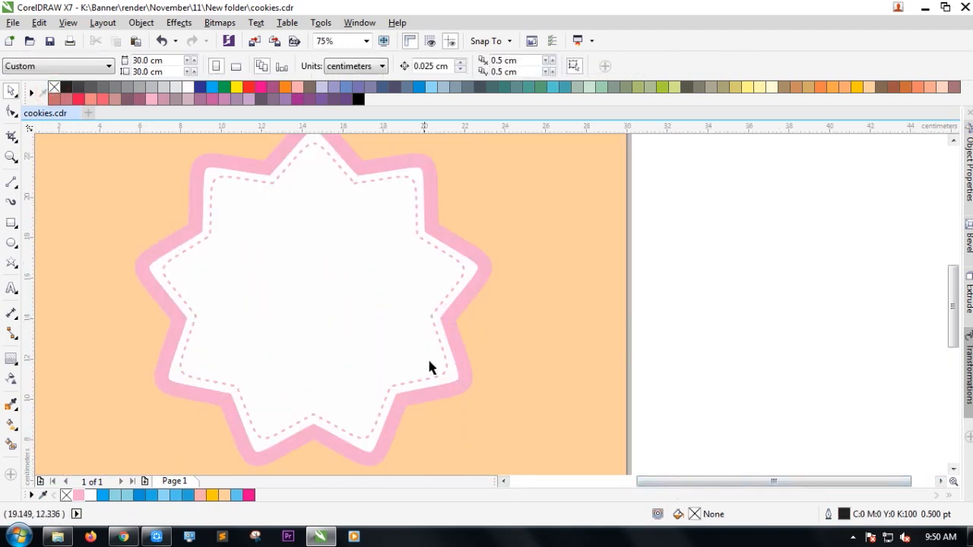
scroll(419, 358, down, 1)
scroll(387, 353, up, 1)
scroll(380, 351, down, 1)
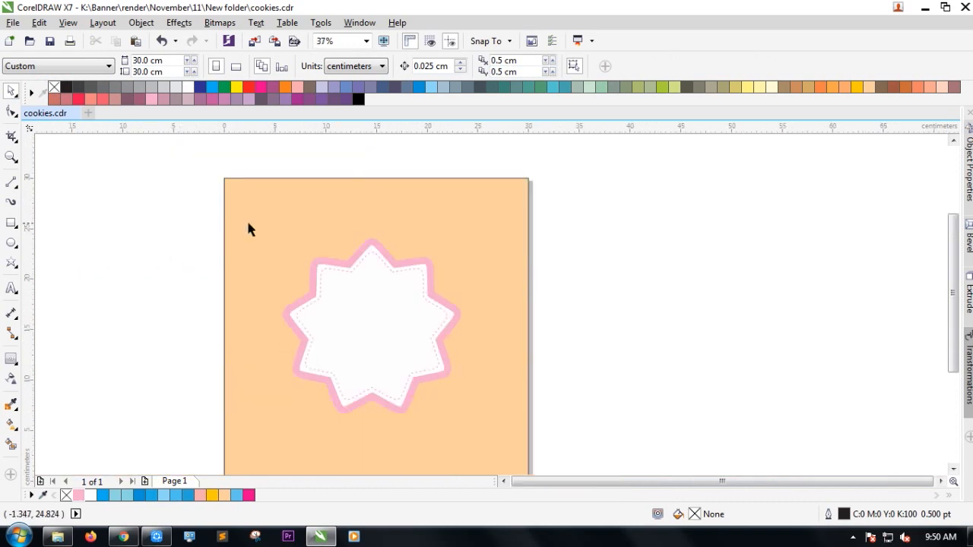
scroll(285, 269, down, 1)
scroll(284, 269, up, 1)
Nudge the pink star and its dashed copy slightly to the right.
drag(153, 191, 465, 395)
drag(324, 310, 337, 311)
click(527, 315)
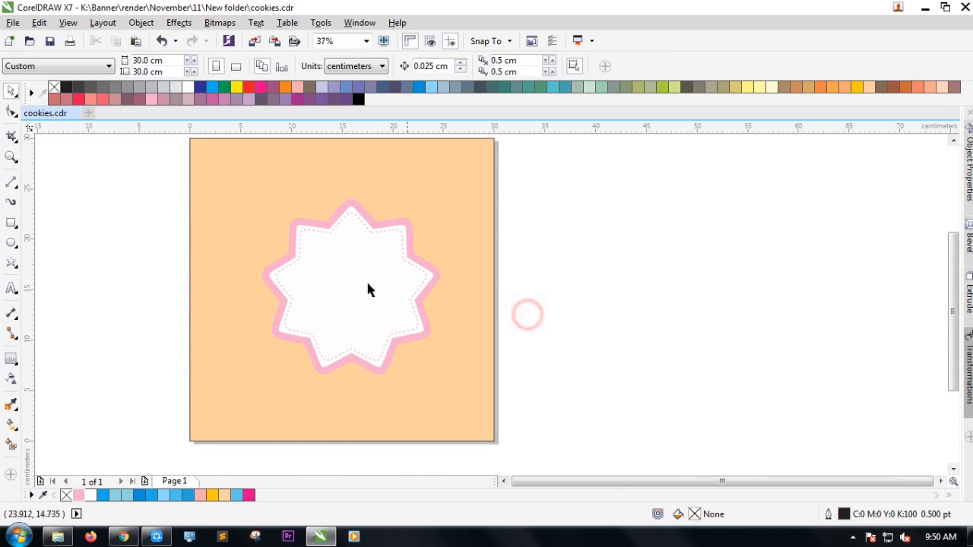
Draw a wide rectangle band across the middle of the star.
click(11, 223)
drag(215, 282, 462, 325)
click(11, 91)
click(57, 293)
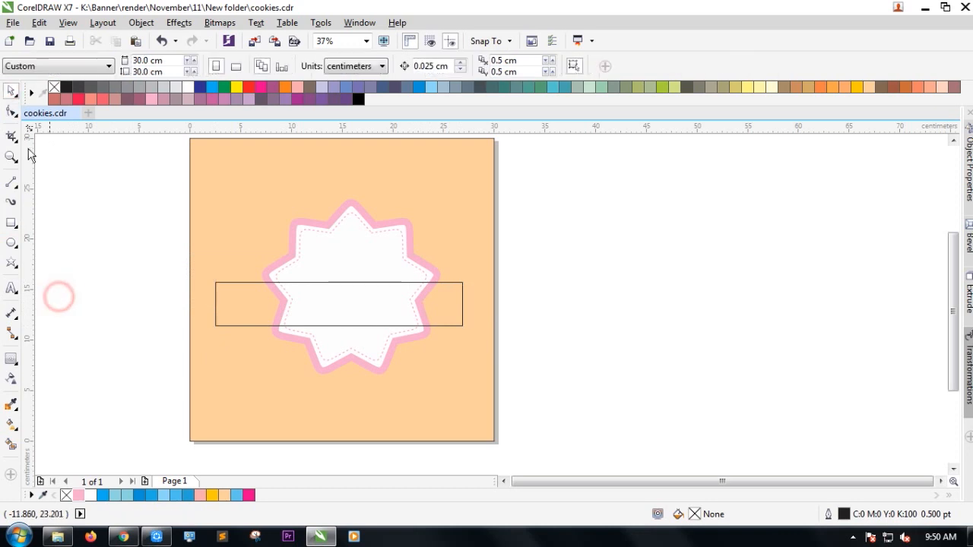
Fill the page background rectangle a light peach.
click(240, 220)
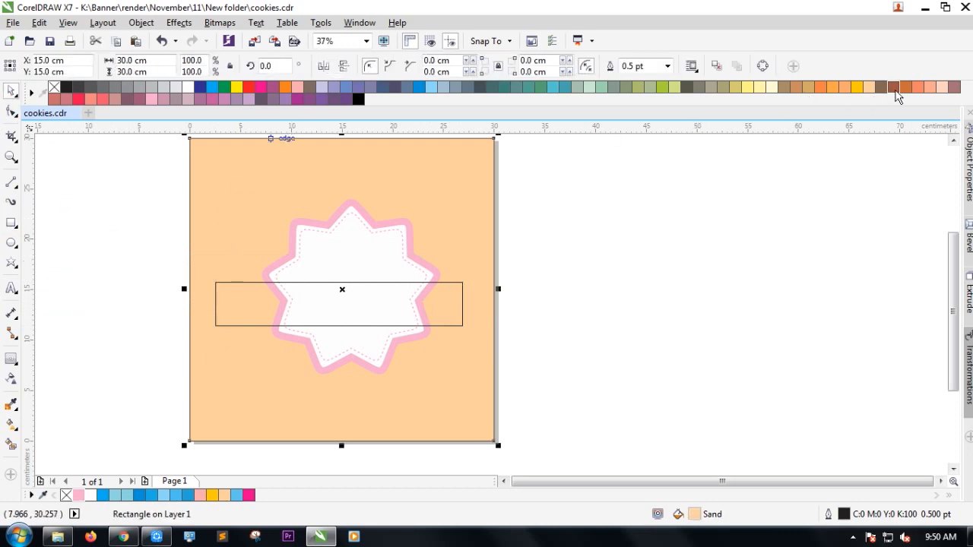
click(942, 87)
click(684, 242)
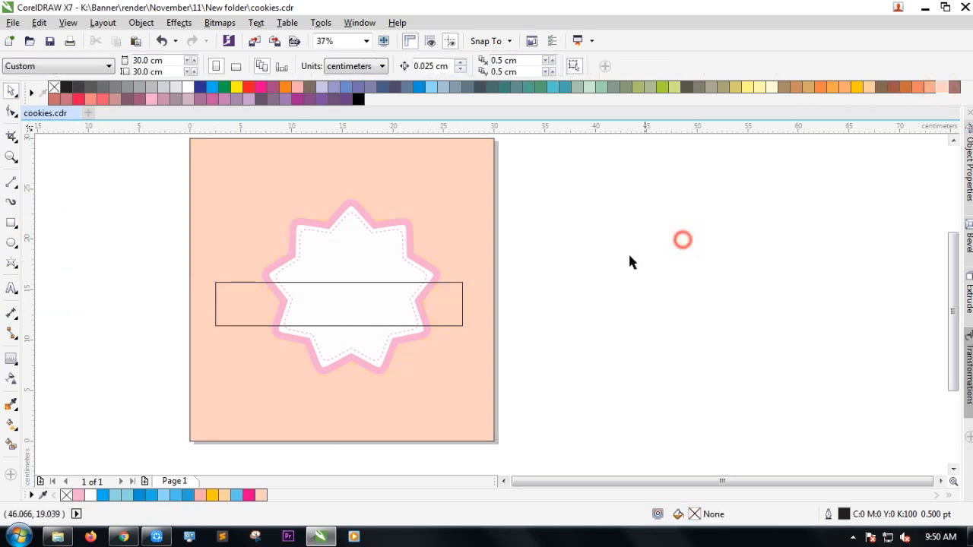
Centre the band rectangle horizontally and vertically on the star.
scroll(326, 276, up, 2)
drag(378, 301, 384, 283)
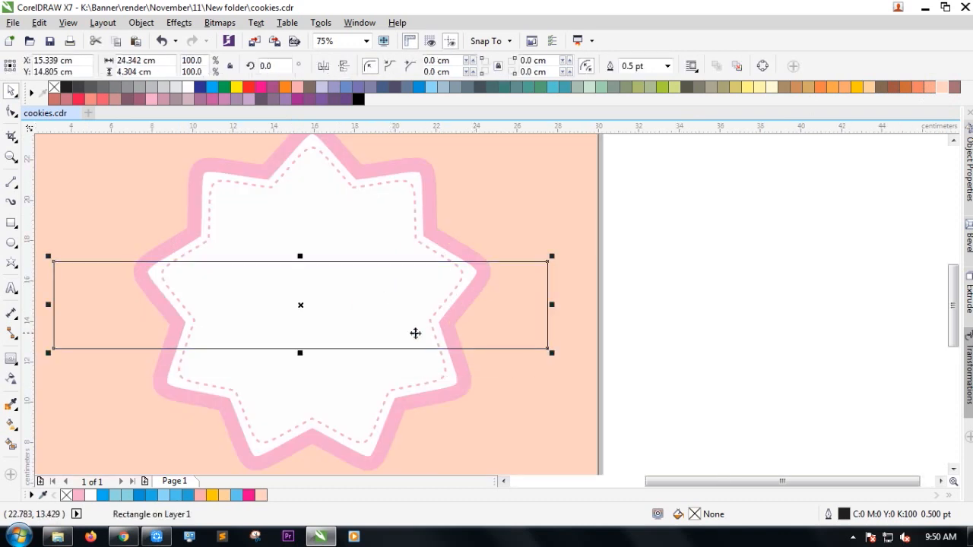
shift+click(457, 245)
key(c)
key(e)
scroll(599, 319, down, 2)
scroll(610, 304, up, 2)
click(610, 304)
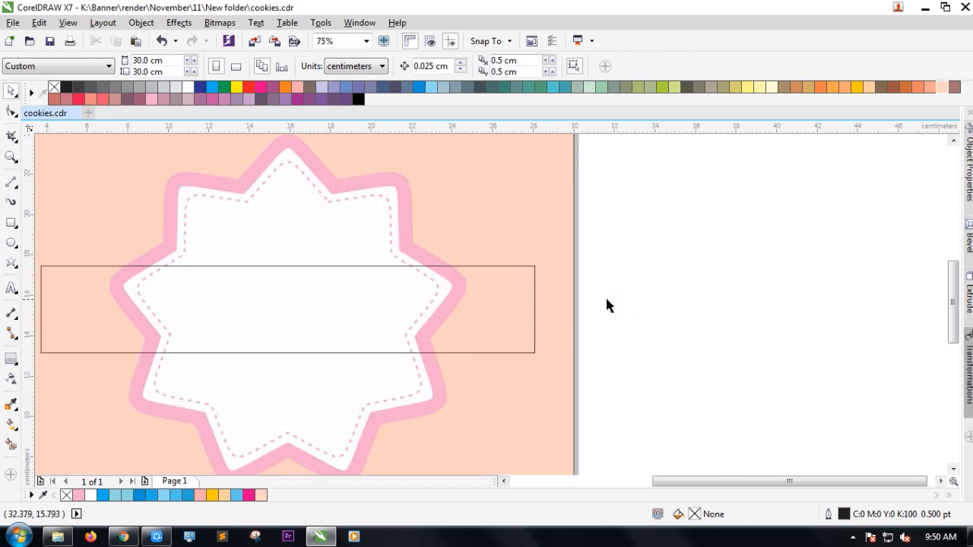
scroll(557, 292, down, 2)
Shift the stars and band together slightly left and down.
drag(519, 384, 576, 400)
drag(495, 348, 486, 352)
click(647, 381)
Refill the background square with Sand (C0 M20 Y40 K0).
click(502, 435)
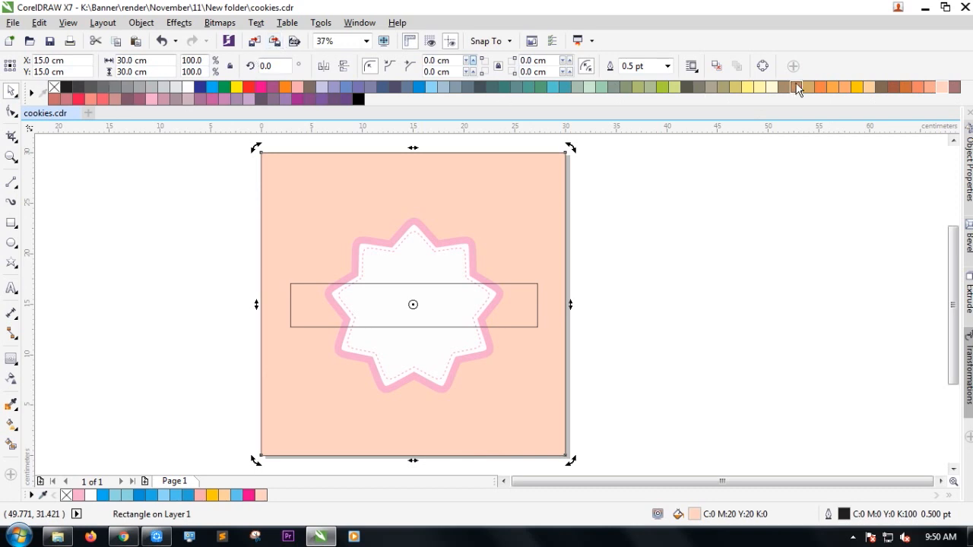
click(771, 85)
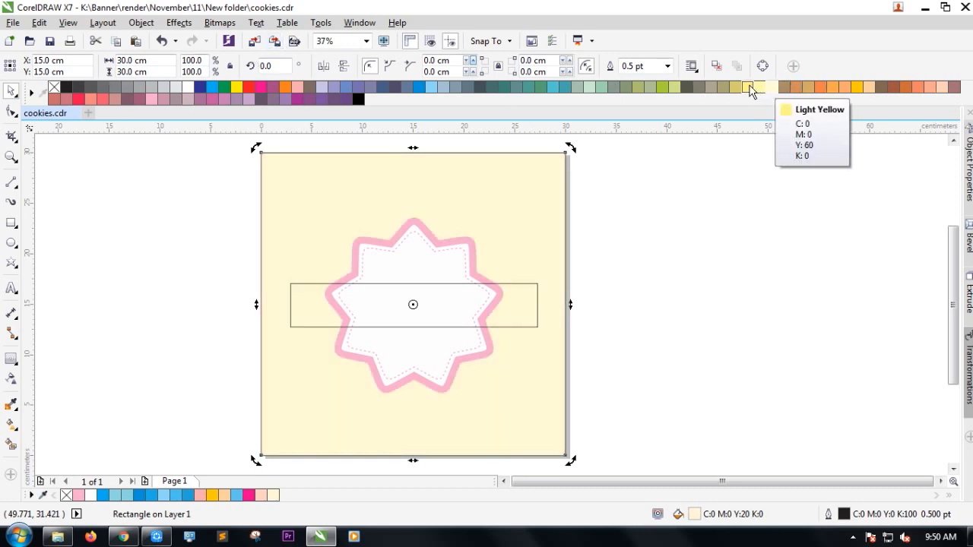
click(867, 87)
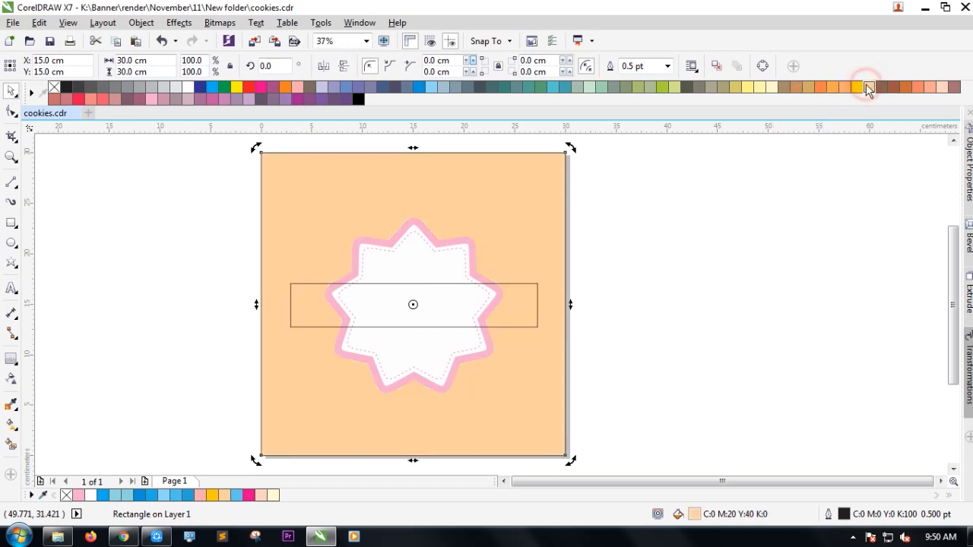
click(727, 253)
scroll(412, 294, up, 2)
Draw a horizontal line across the page, centred vertically on the band rectangle.
click(10, 183)
drag(65, 346, 792, 346)
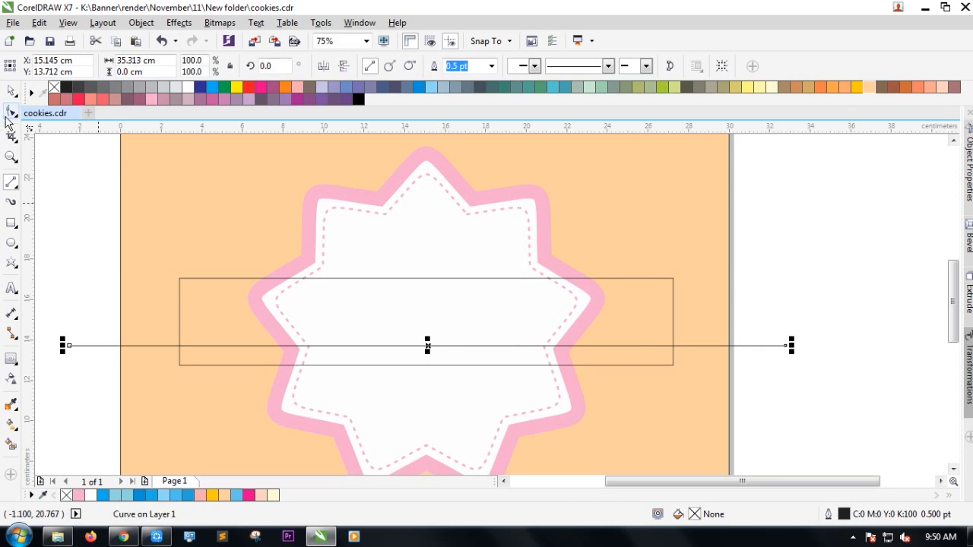
click(11, 92)
shift+click(217, 320)
key(e)
Convert the band to curves and notch its left end with a new mid-edge node.
click(218, 329)
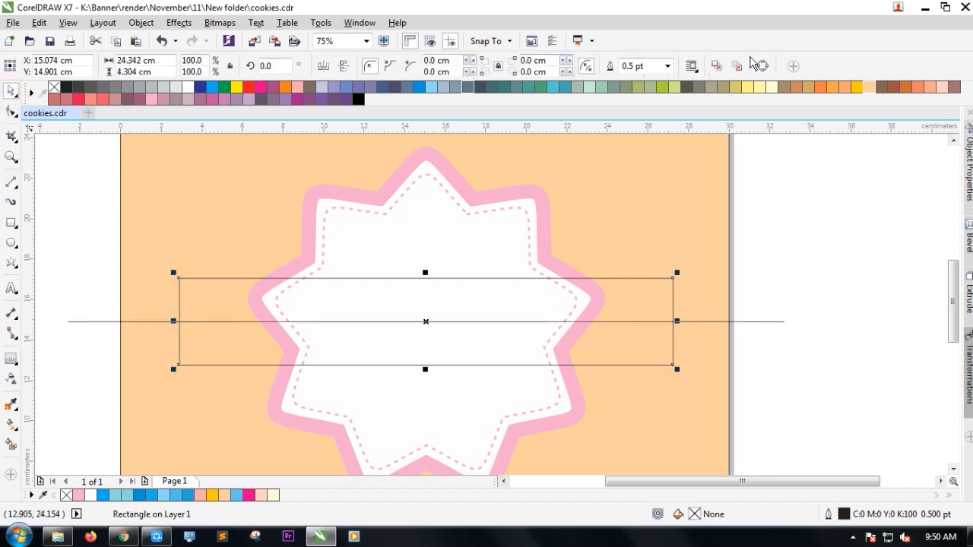
click(763, 67)
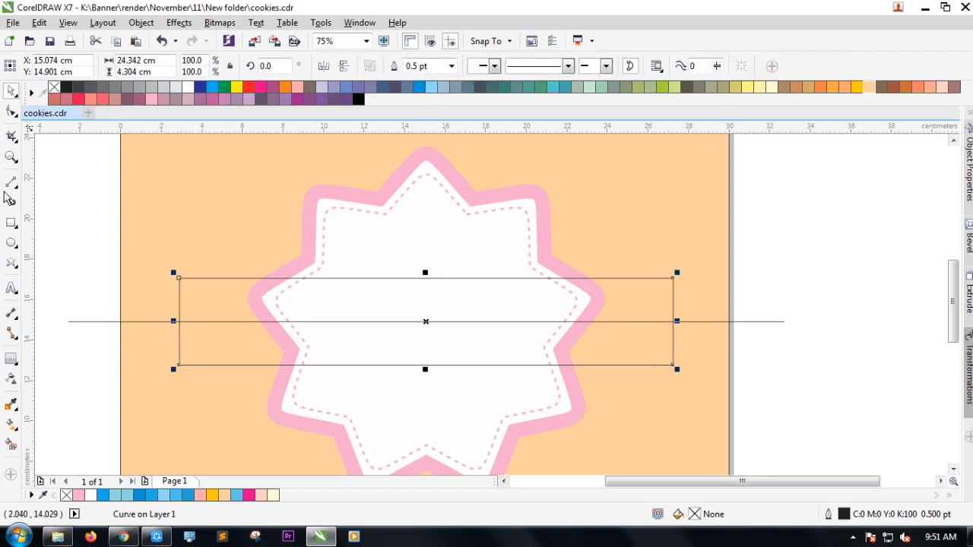
click(12, 112)
scroll(176, 316, up, 2)
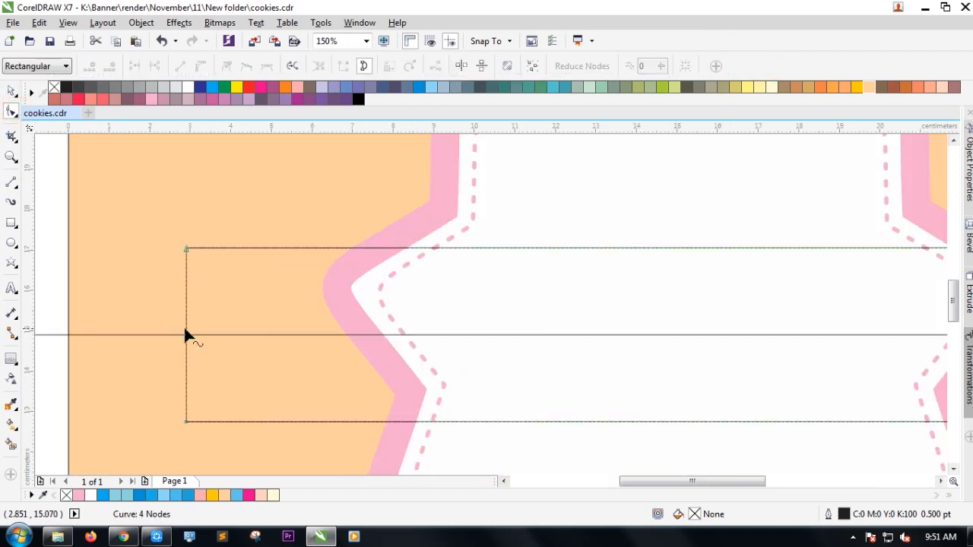
double_click(187, 341)
scroll(187, 341, up, 2)
drag(187, 339, 225, 330)
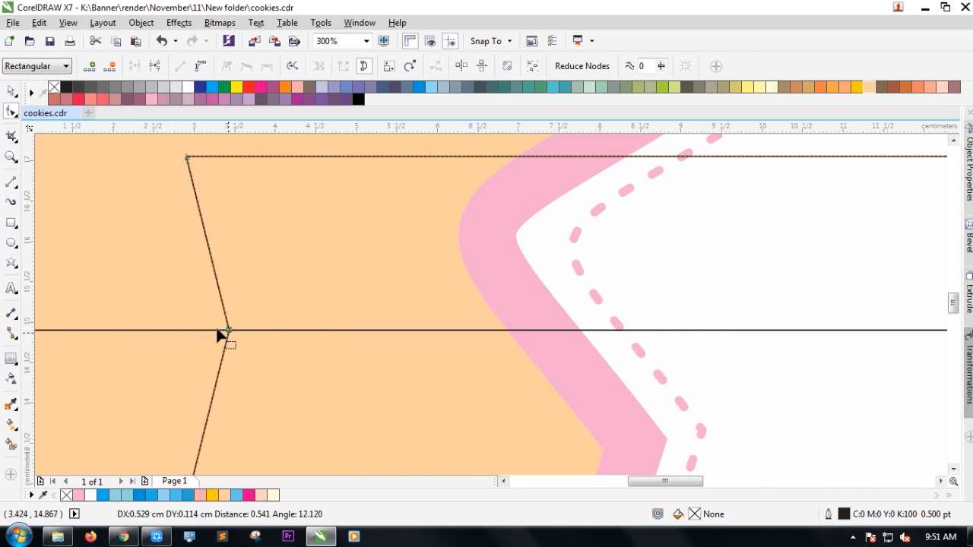
scroll(178, 323, down, 2)
drag(200, 326, 209, 324)
Notch the band's right end by pushing an edge node inward.
scroll(139, 311, down, 2)
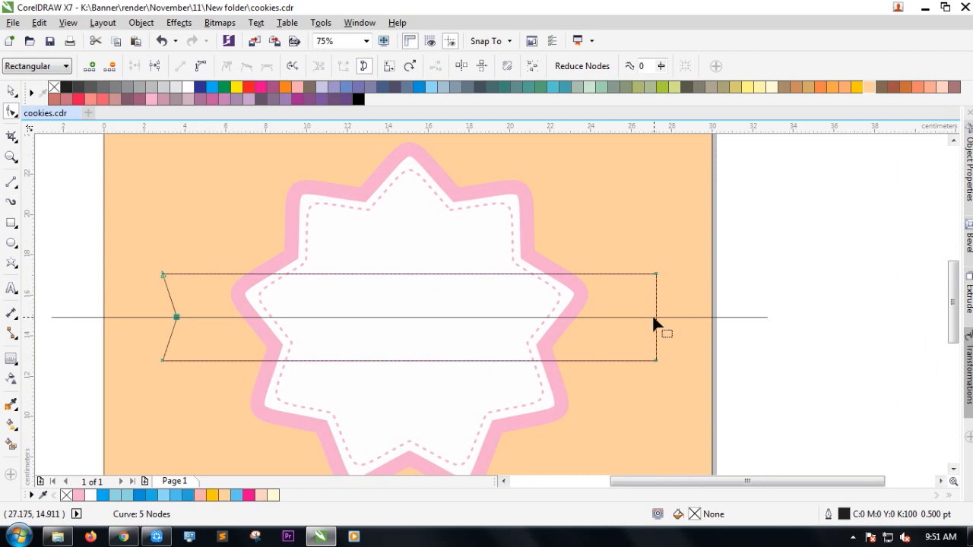
scroll(655, 314, up, 4)
drag(656, 315, 580, 316)
scroll(646, 297, down, 4)
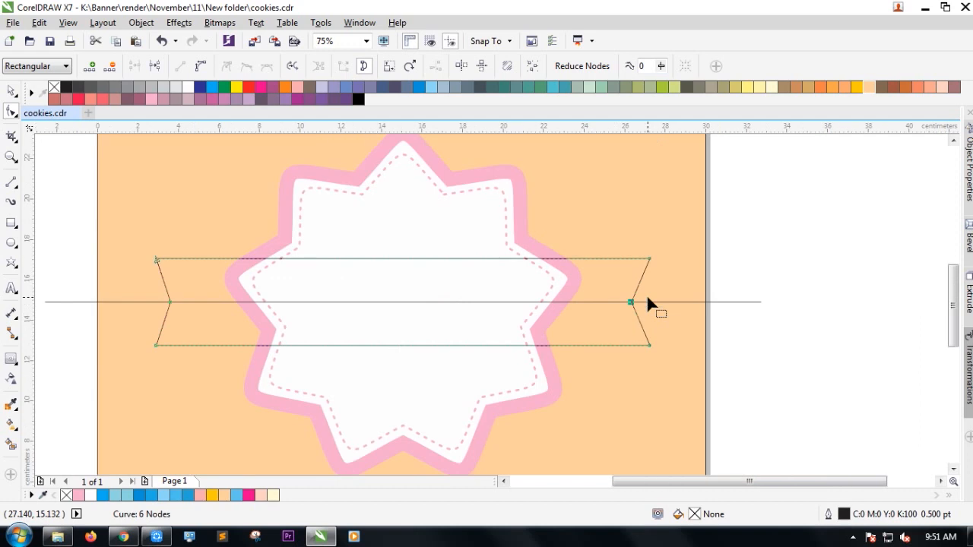
scroll(166, 306, up, 4)
click(187, 312)
scroll(191, 312, down, 4)
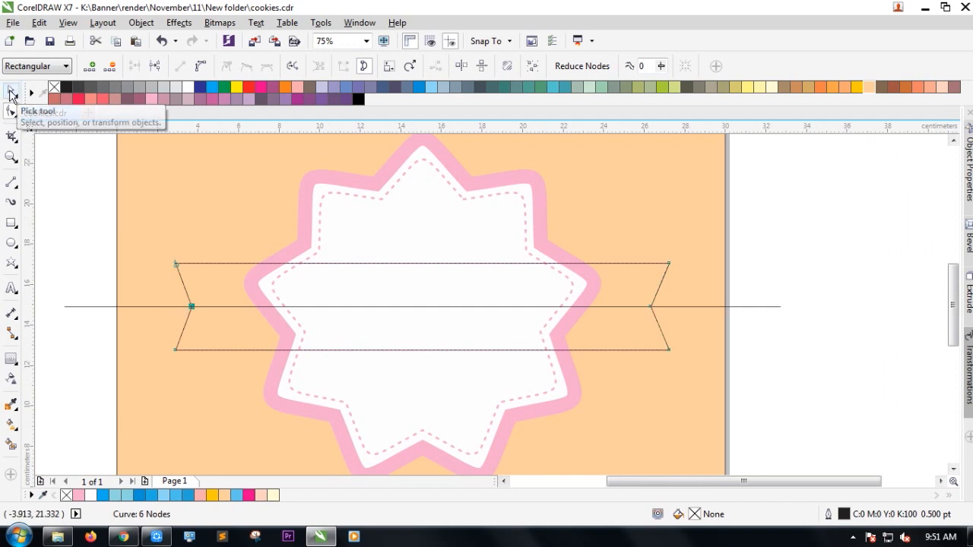
click(11, 91)
Widen the notched ribbon slightly on both sides.
click(66, 243)
click(201, 286)
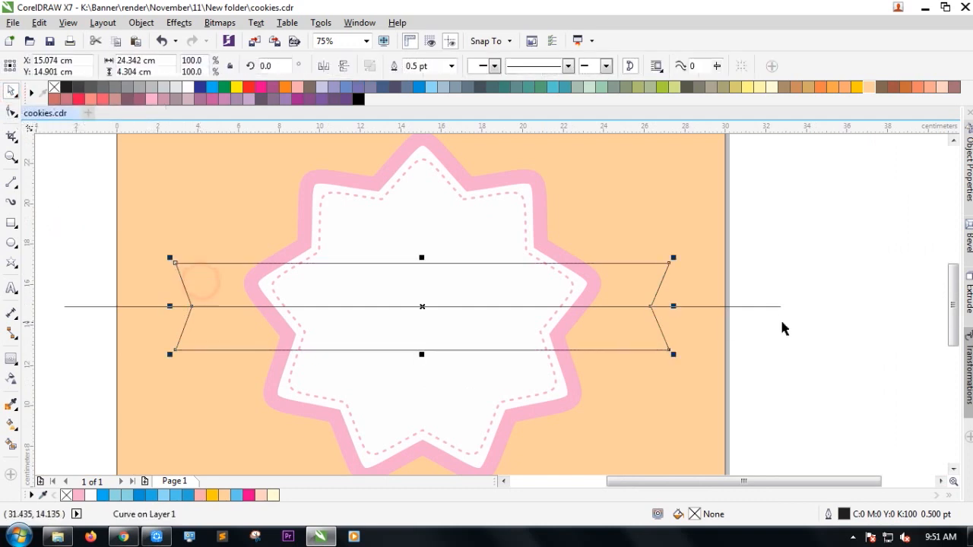
drag(675, 307, 685, 306)
click(742, 359)
click(628, 347)
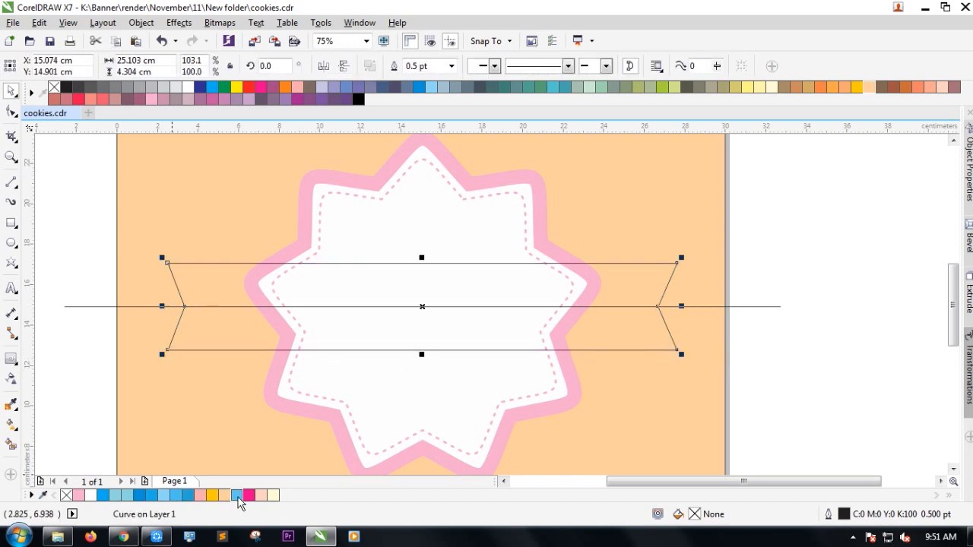
Fill the ribbon with Ice Blue sampled from the document palette.
double_click(238, 496)
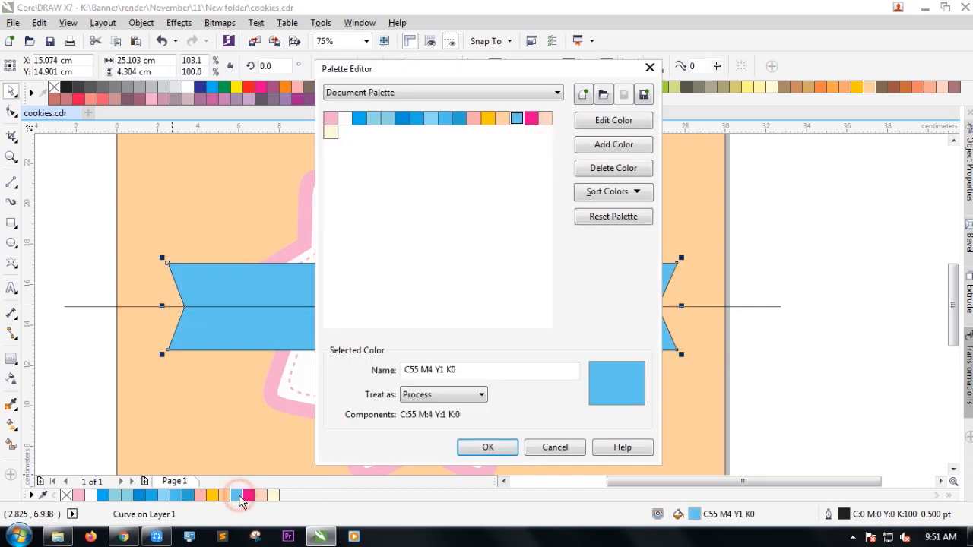
click(560, 447)
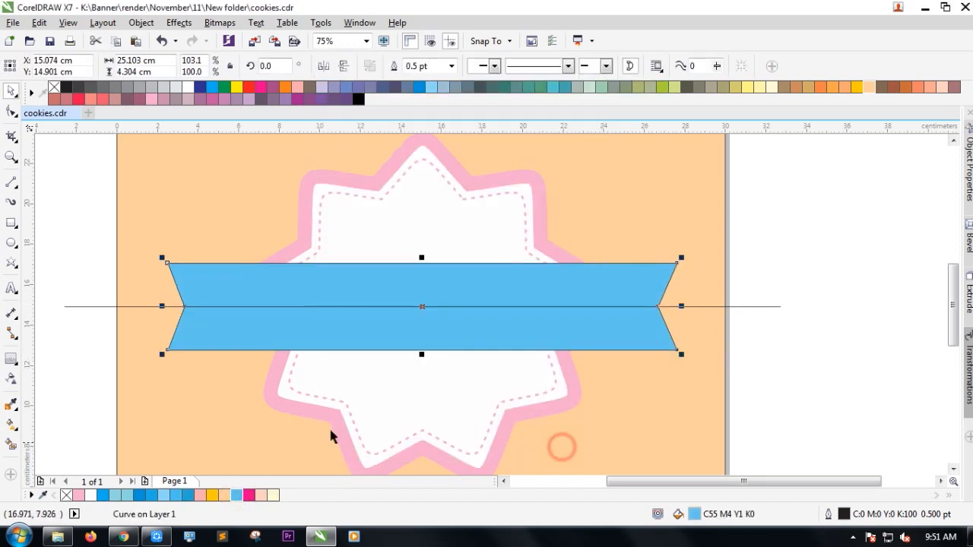
double_click(130, 497)
click(502, 449)
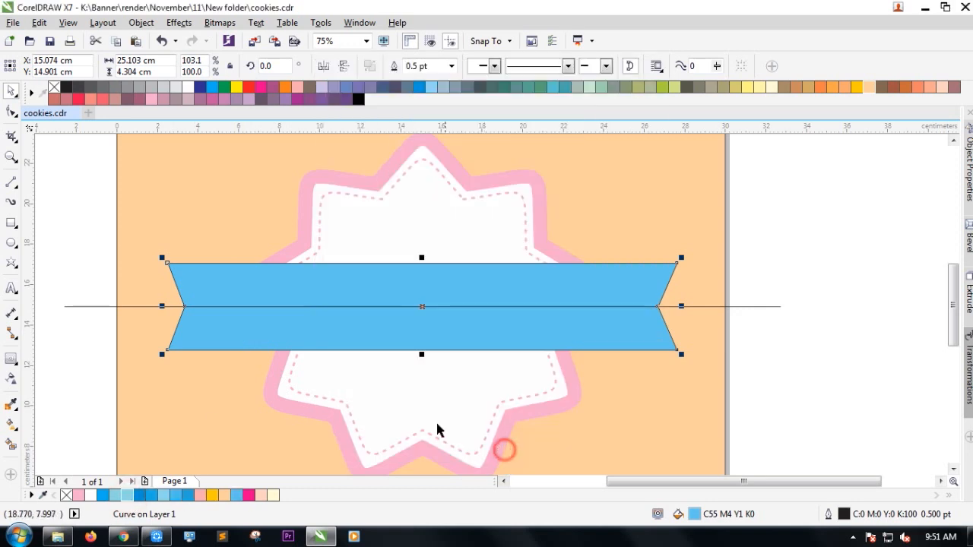
double_click(694, 514)
click(425, 199)
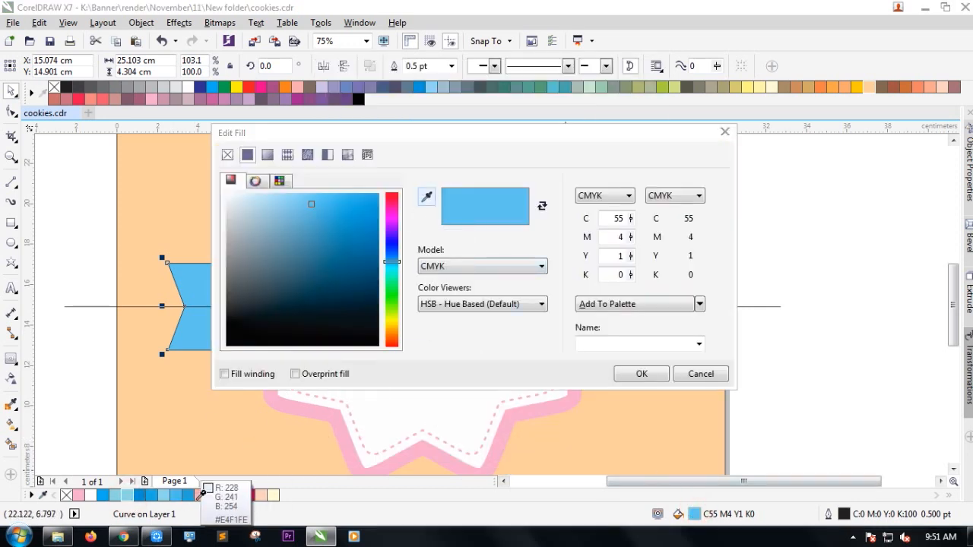
click(169, 495)
click(639, 374)
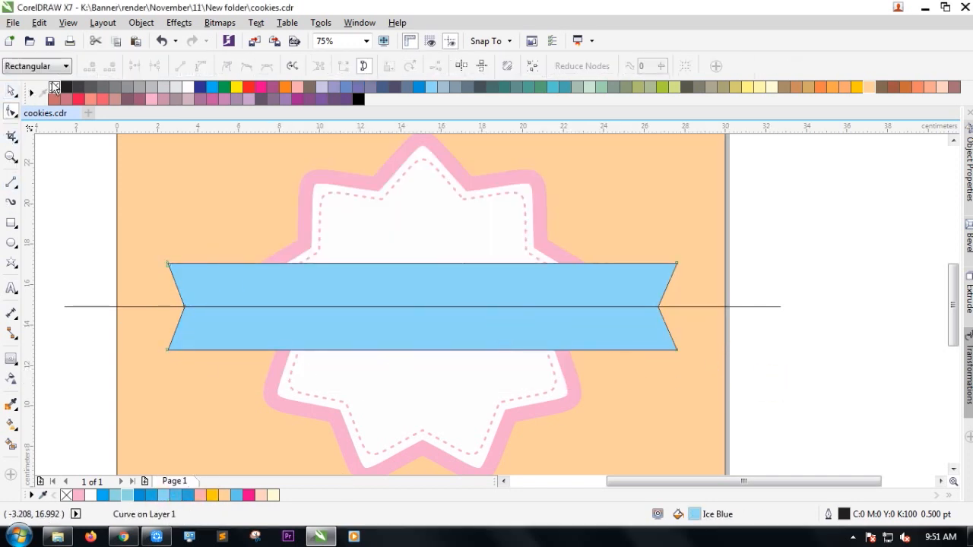
double_click(11, 91)
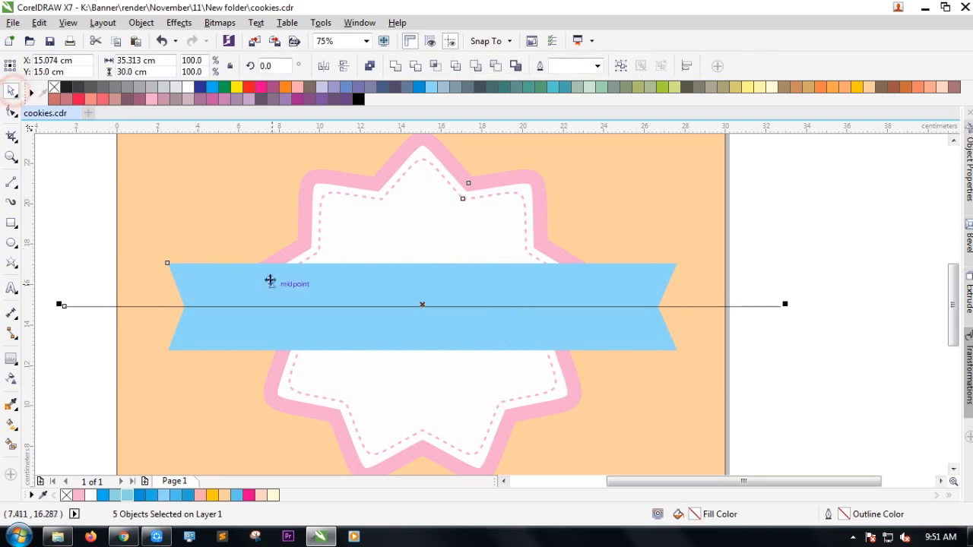
click(771, 373)
click(582, 332)
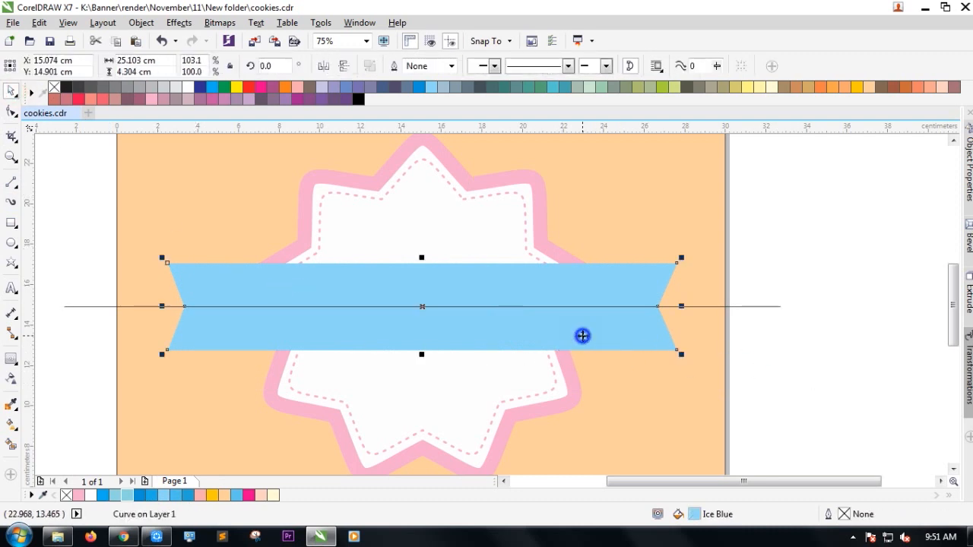
Send the ribbon back two steps with Order > Back One.
right_click(583, 332)
mouse_move(622, 370)
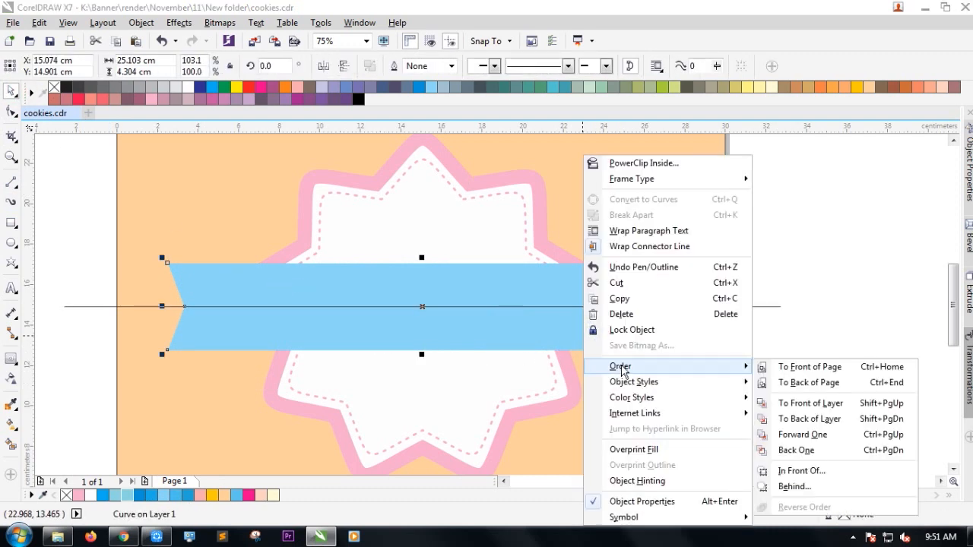
click(861, 450)
right_click(633, 346)
mouse_move(665, 368)
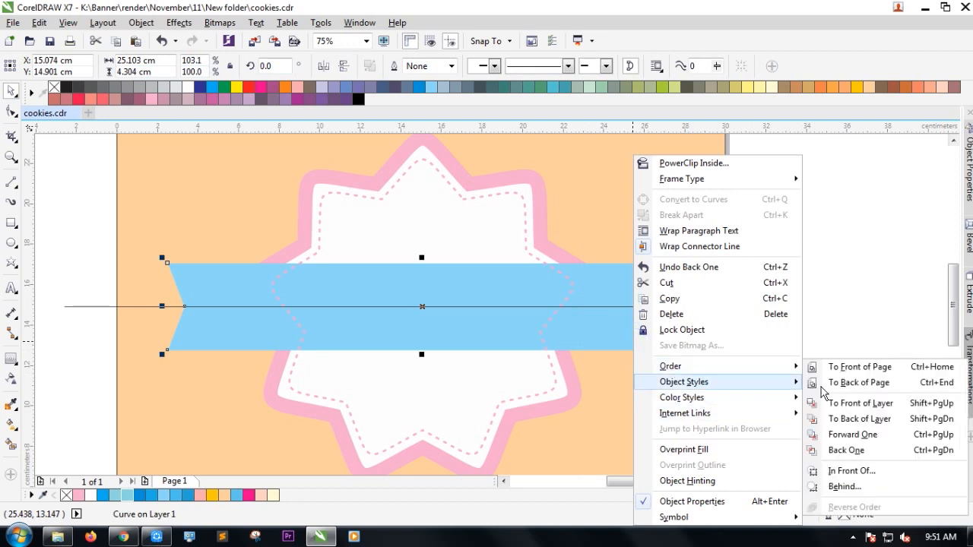
click(847, 454)
Bring the ribbon to the front with Shift+PgUp, above the horizontal line.
click(862, 369)
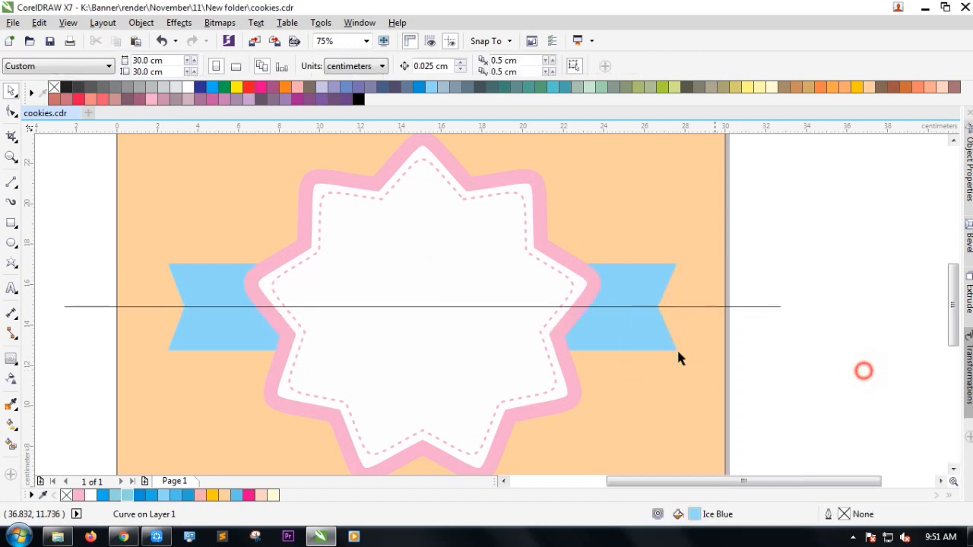
click(631, 339)
key(shift+Page_Up)
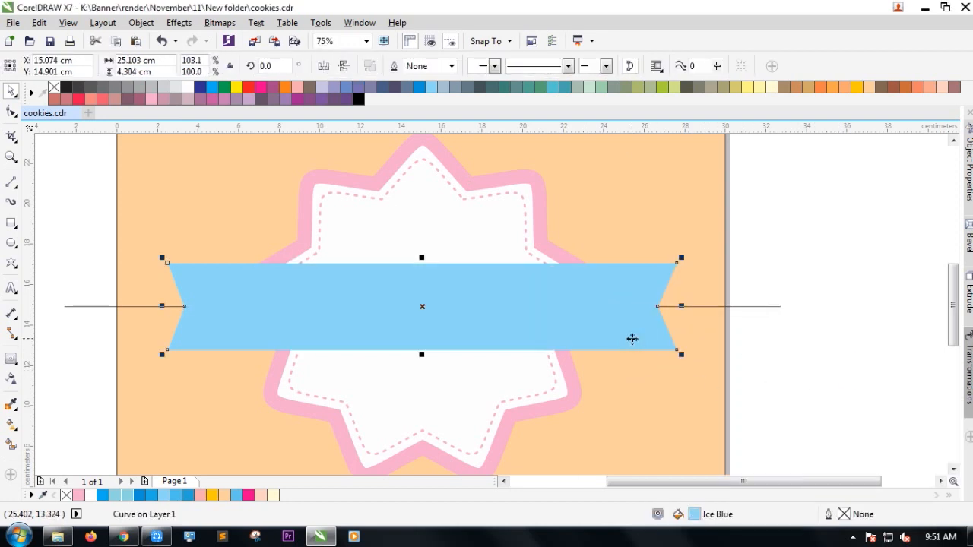
double_click(141, 495)
click(482, 447)
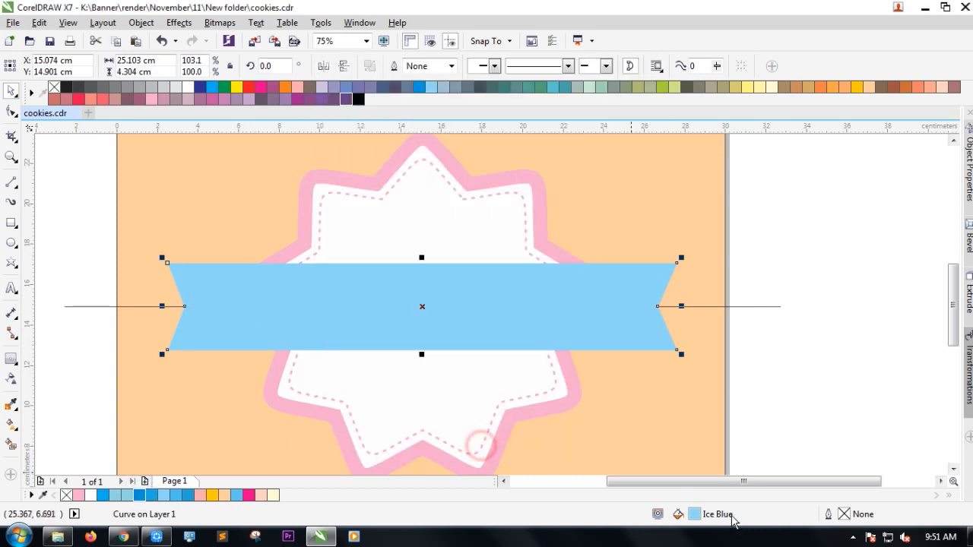
Set the ribbon outline to Hairline width in sky blue sampled from the palette.
double_click(844, 516)
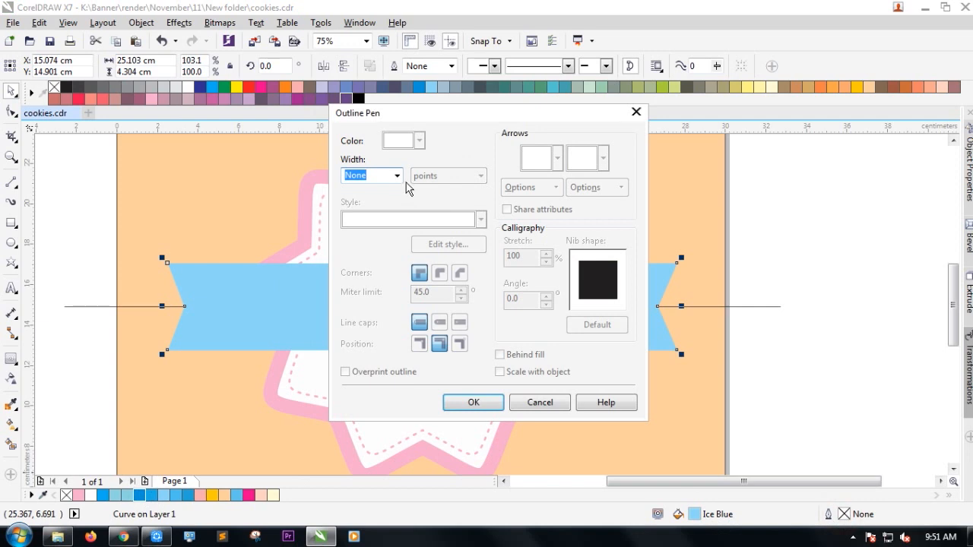
click(397, 175)
click(386, 201)
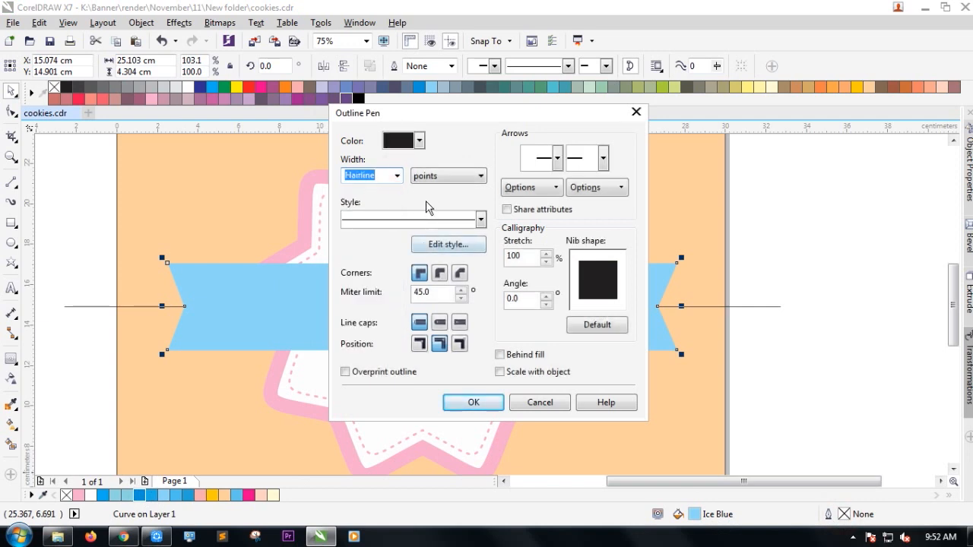
click(419, 141)
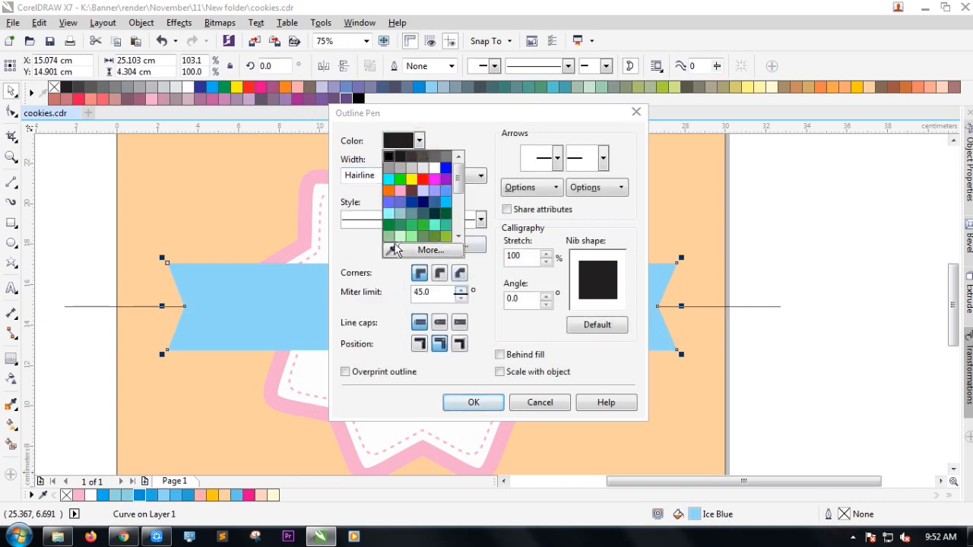
click(391, 251)
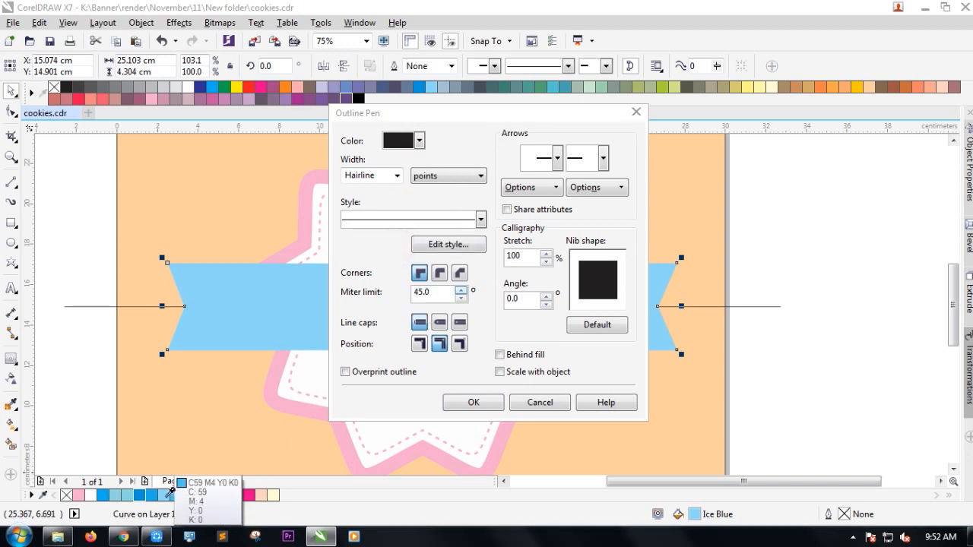
click(140, 495)
click(456, 405)
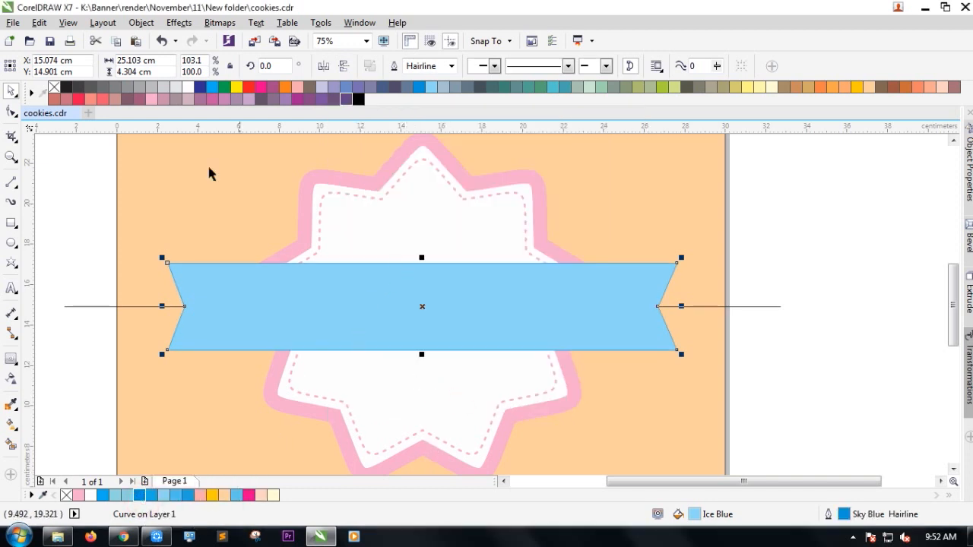
Remove the ribbon copy's fill and resize it to about 99.2% × 88.2%.
click(55, 87)
scroll(396, 264, up, 1)
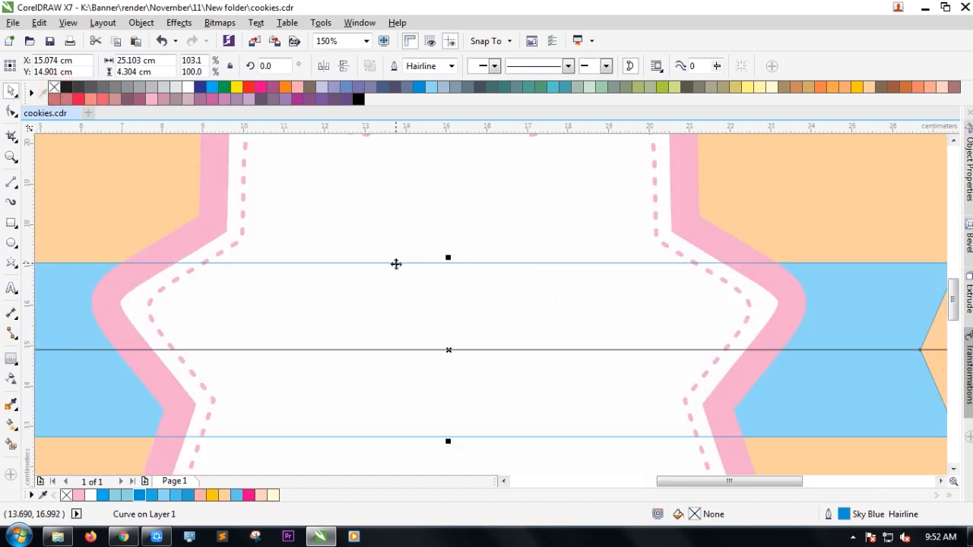
drag(445, 261, 444, 271)
scroll(488, 300, down, 1)
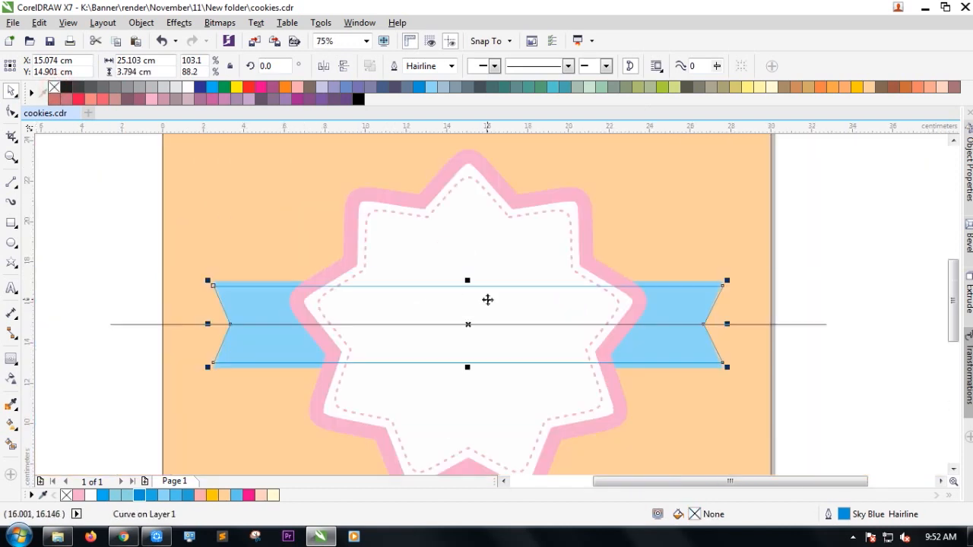
drag(727, 324, 715, 324)
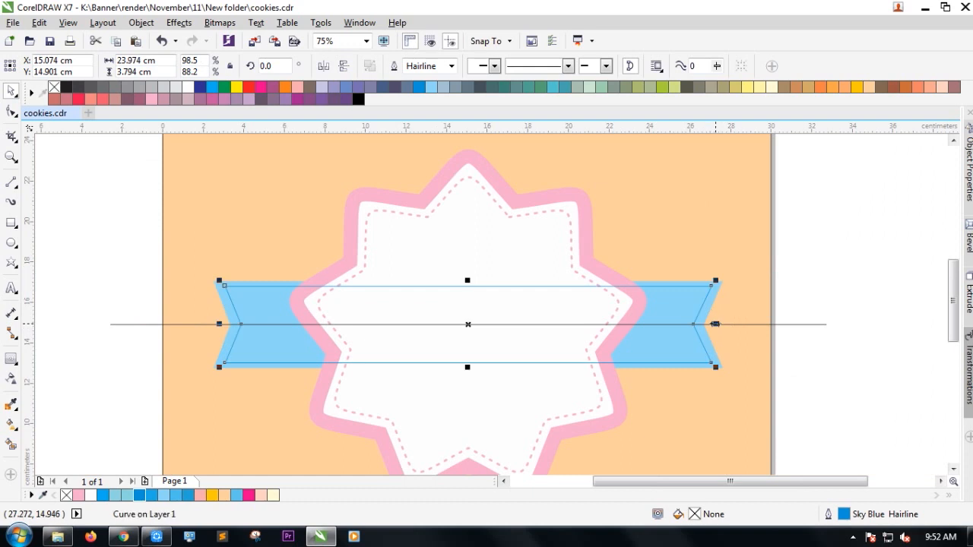
scroll(715, 324, up, 1)
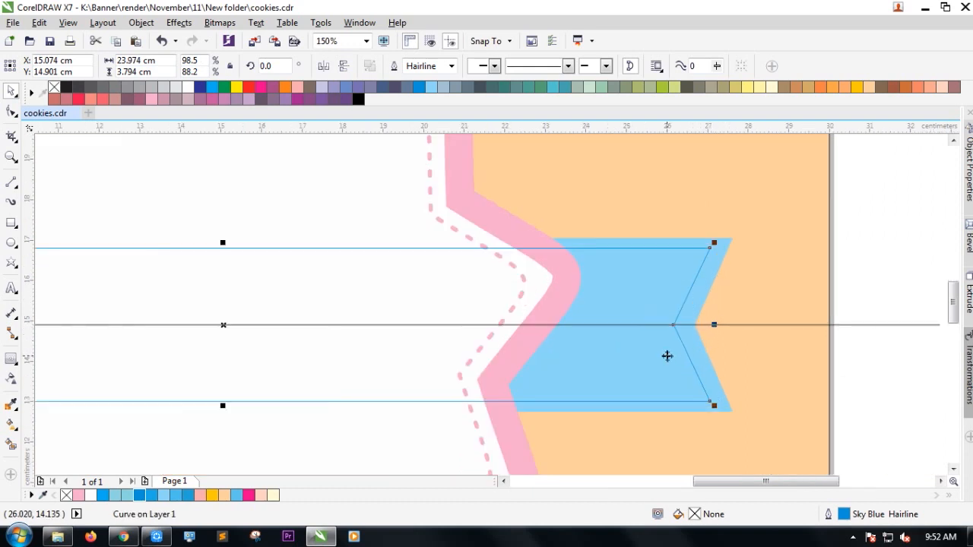
scroll(710, 325, up, 2)
drag(710, 326, 718, 320)
scroll(608, 323, down, 2)
Send the ribbon backward with repeated Order > Back One until behind the star border.
right_click(578, 346)
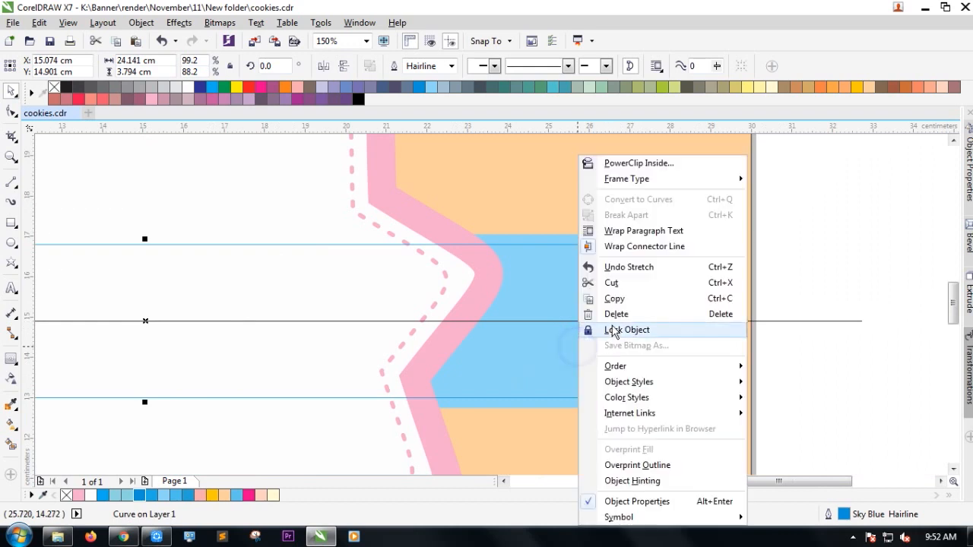
mouse_move(723, 368)
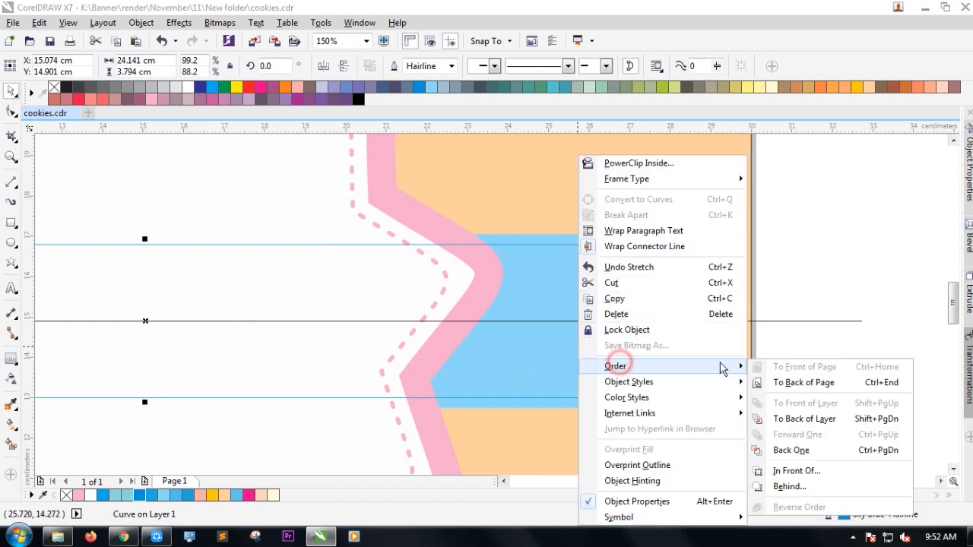
click(780, 451)
right_click(549, 361)
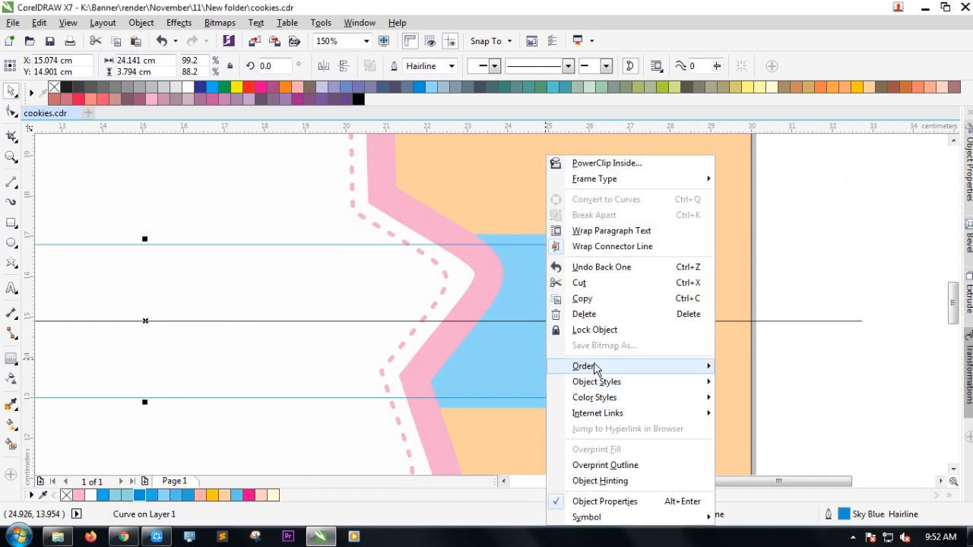
mouse_move(597, 367)
click(764, 451)
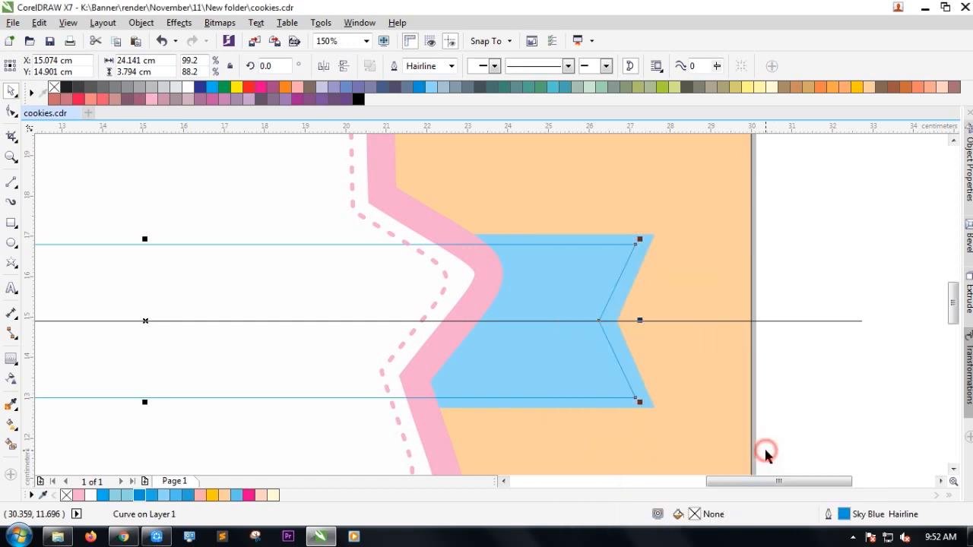
right_click(548, 352)
mouse_move(601, 368)
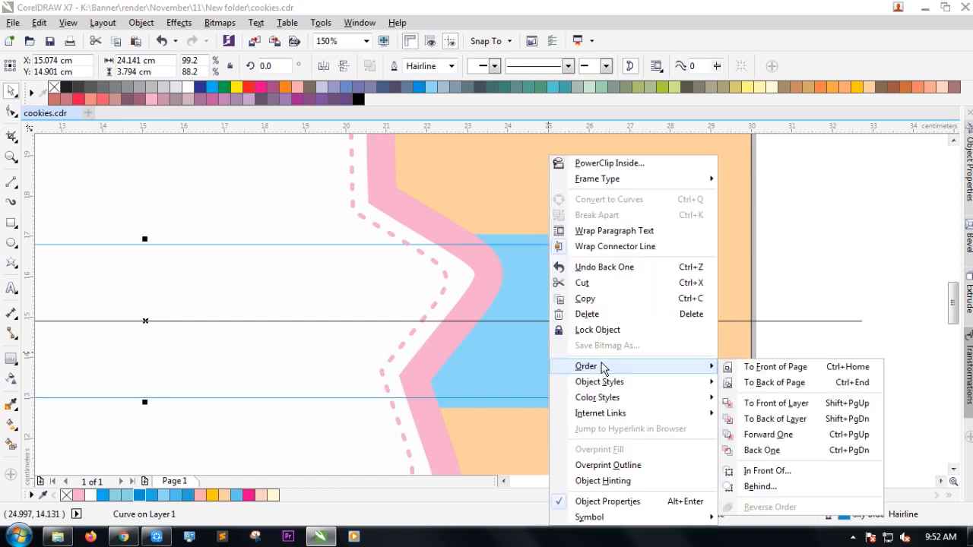
click(805, 452)
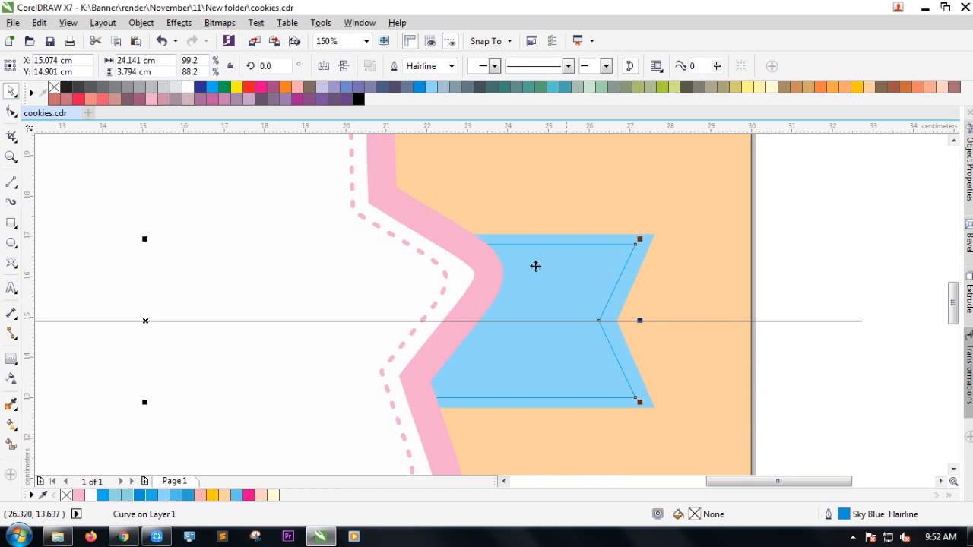
Thicken the inner ribbon's outline from 1.0 pt to 2 pt.
click(449, 68)
click(450, 66)
click(432, 131)
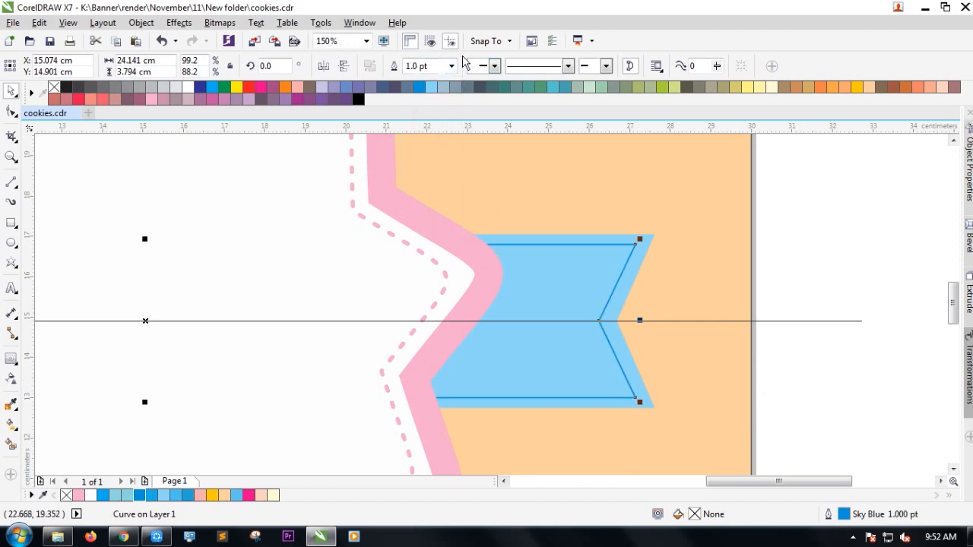
click(451, 66)
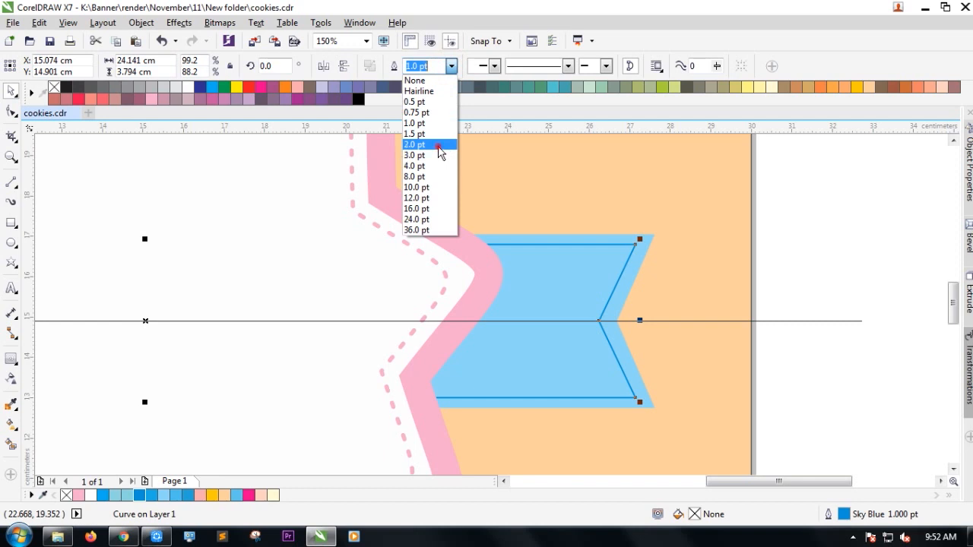
click(441, 156)
scroll(723, 381, down, 2)
Deepen the outer ribbon's fill to C46 M0 Y0 K0.
click(789, 380)
scroll(196, 347, up, 2)
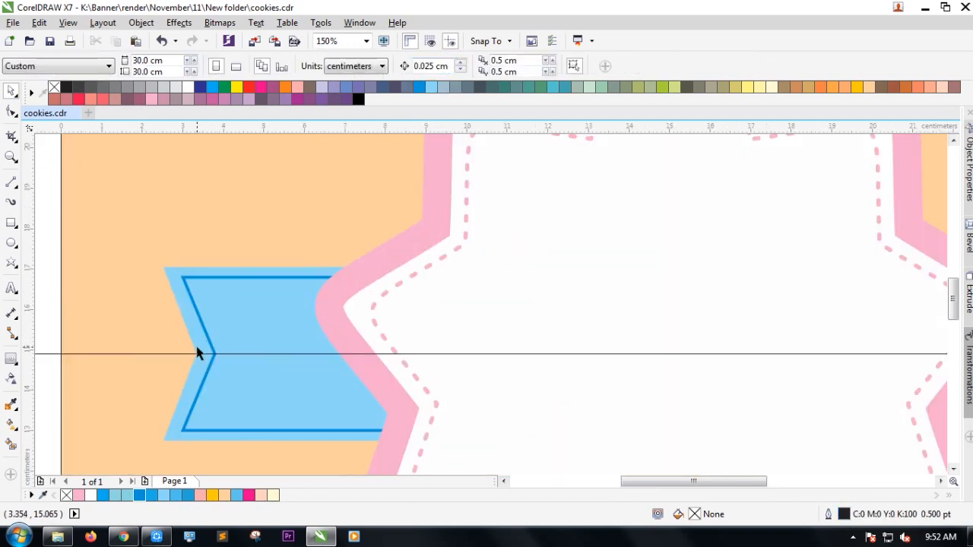
click(208, 371)
double_click(695, 516)
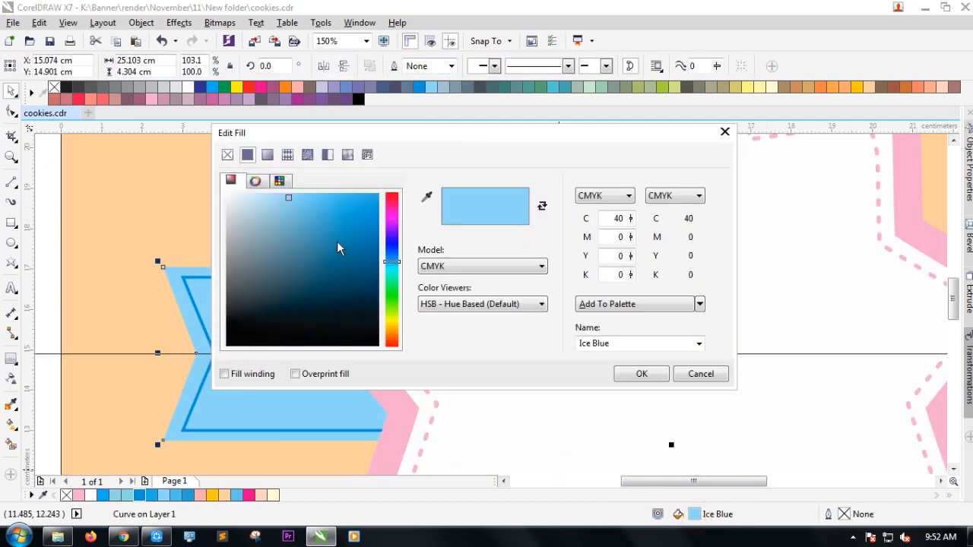
drag(297, 200, 304, 199)
click(299, 196)
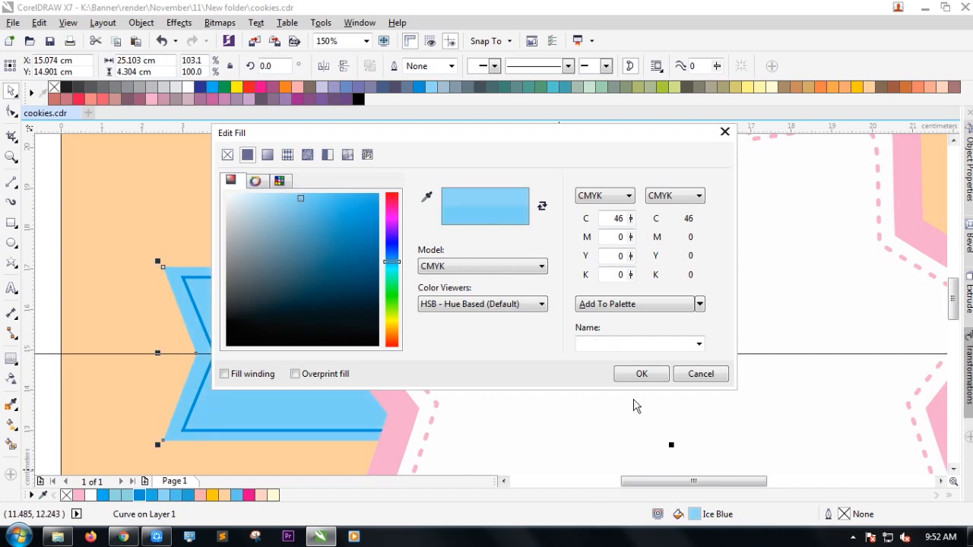
click(642, 374)
scroll(352, 357, down, 2)
Delete the horizontal line across the badge and reselect the ribbon.
click(133, 393)
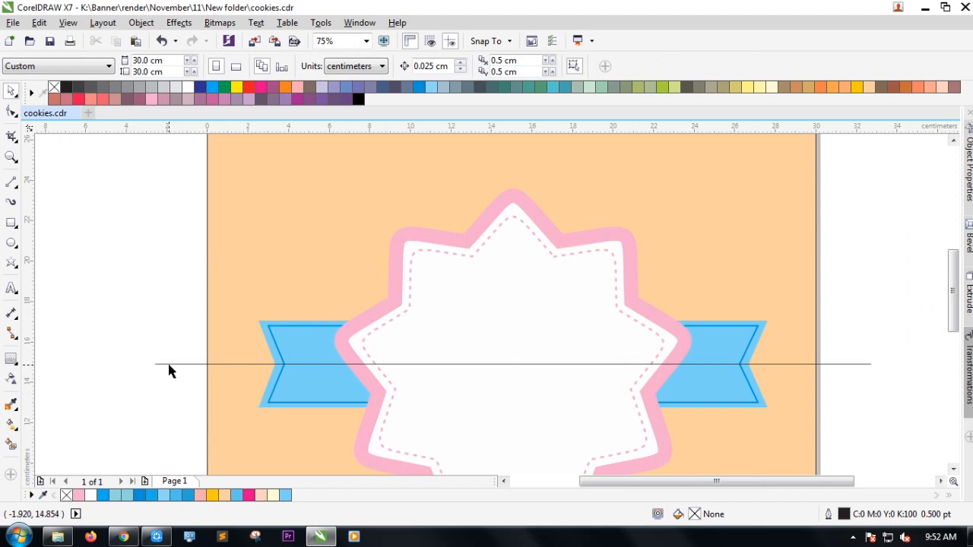
click(169, 364)
key(Delete)
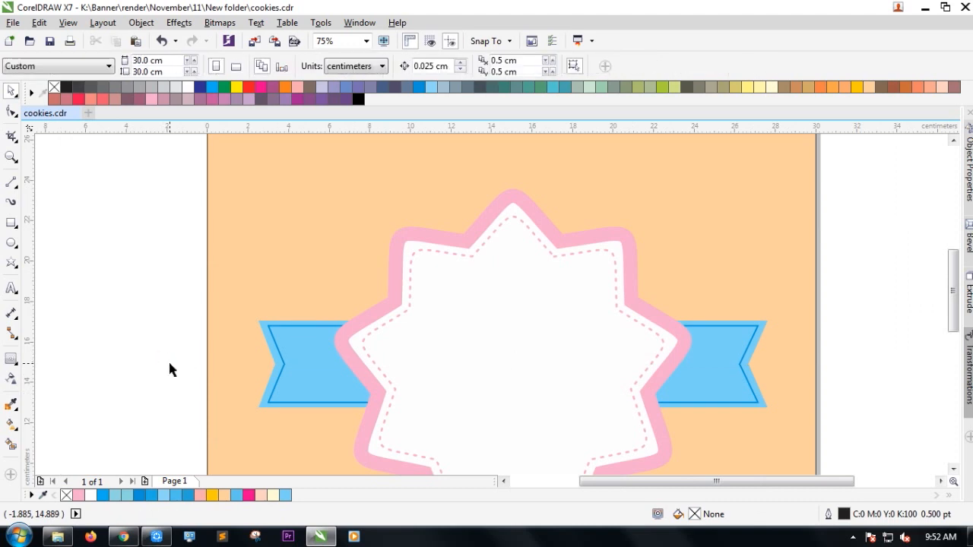
scroll(254, 390, up, 2)
double_click(279, 413)
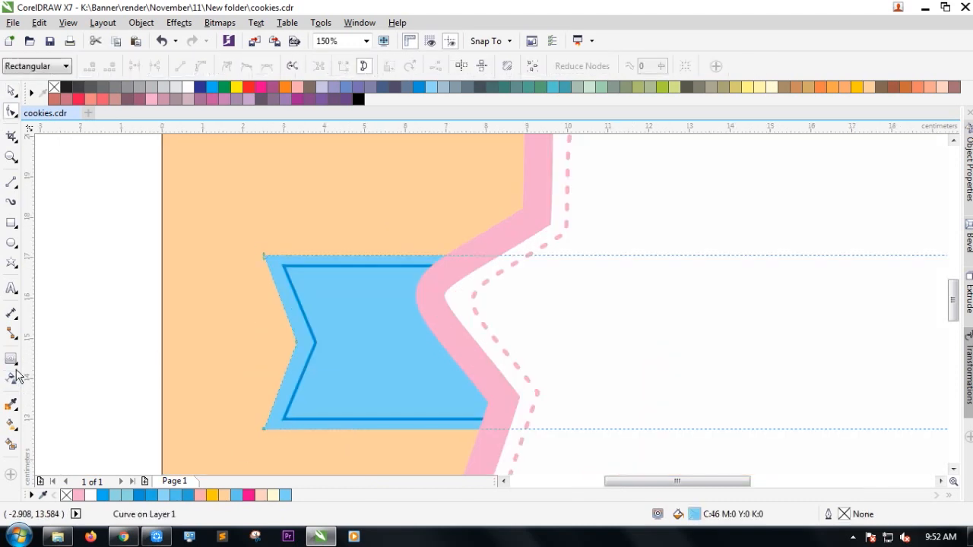
Add a white outer contour around the ribbon with round corners.
click(11, 359)
scroll(266, 433, up, 2)
drag(253, 432, 203, 460)
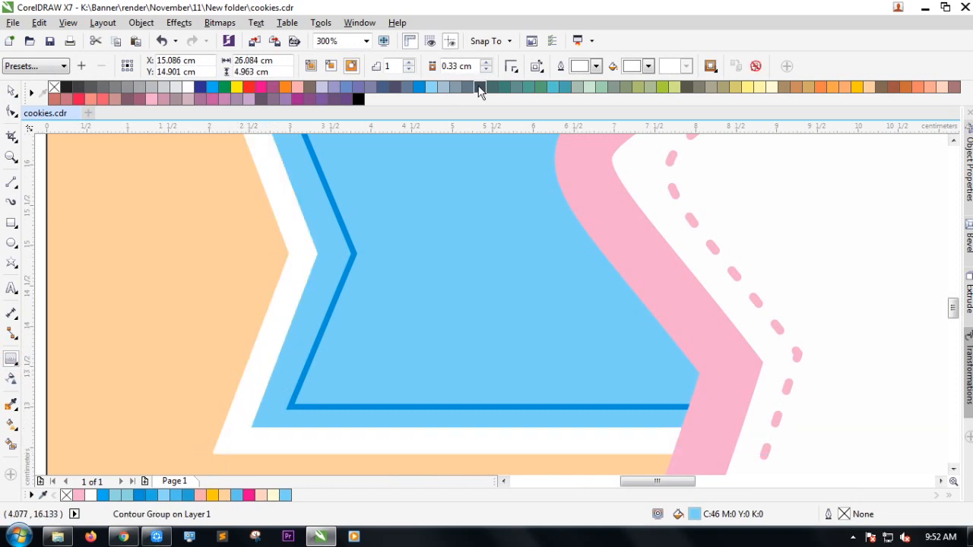
click(511, 66)
click(533, 98)
scroll(287, 326, down, 4)
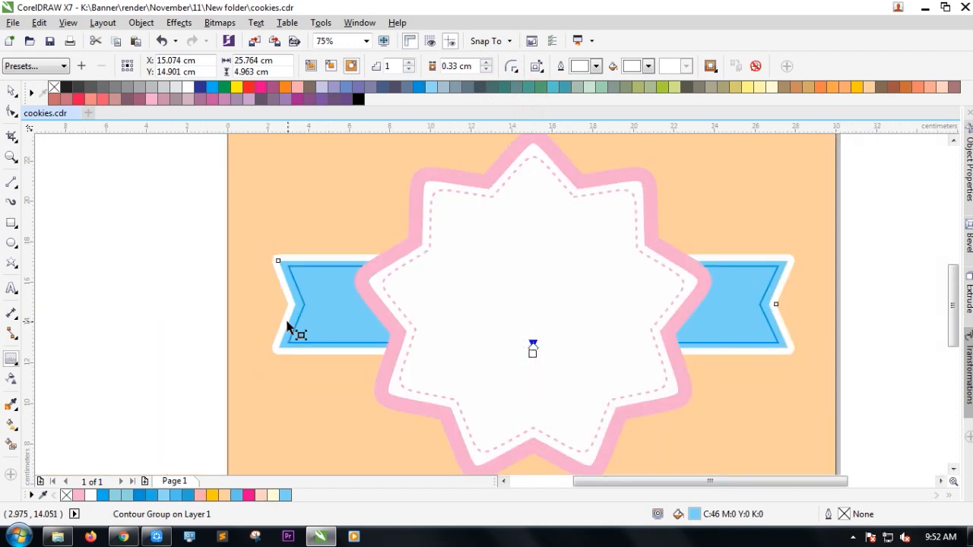
Add a white outer contour around the pink star.
click(393, 412)
drag(443, 418, 405, 460)
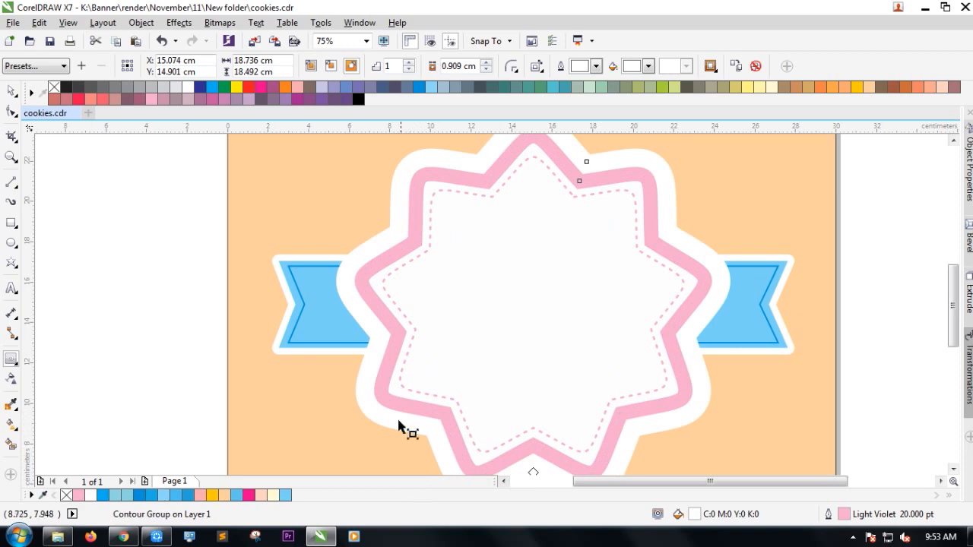
scroll(390, 315, down, 1)
scroll(402, 337, up, 1)
scroll(463, 402, down, 1)
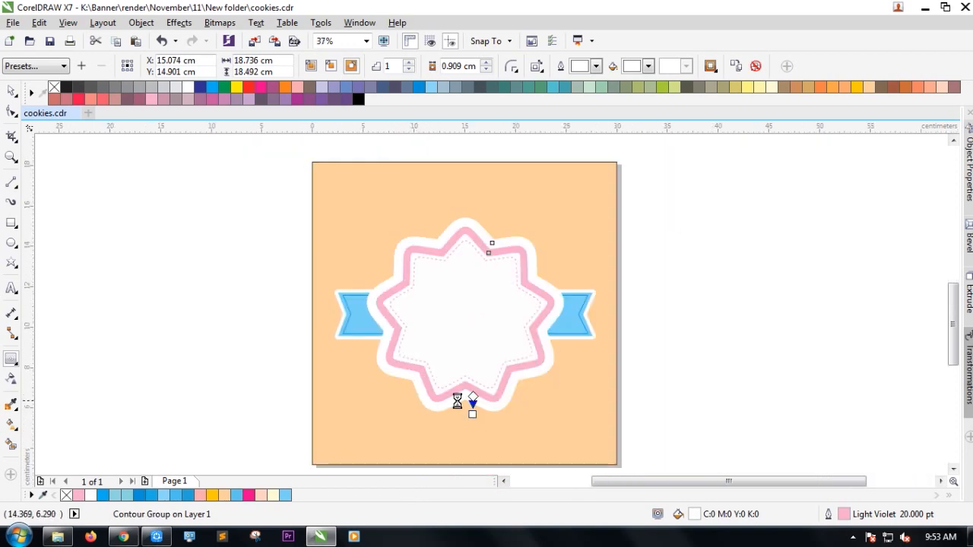
scroll(489, 428, up, 2)
Narrow the star's white contour offset to 0.698 cm, then fine-tune it further.
drag(489, 433, 486, 415)
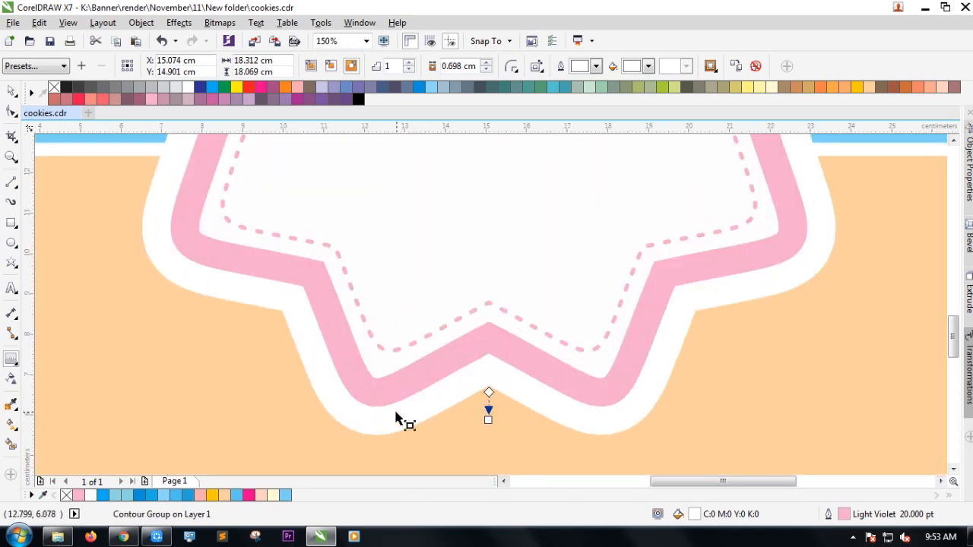
scroll(396, 418, down, 1)
scroll(395, 417, down, 1)
scroll(428, 403, up, 1)
scroll(440, 414, up, 1)
mouse_move(442, 421)
mouse_down()
mouse_move(452, 419)
mouse_move(444, 413)
mouse_move(442, 423)
mouse_move(440, 412)
mouse_up()
scroll(440, 412, down, 1)
scroll(441, 406, up, 1)
scroll(441, 406, down, 2)
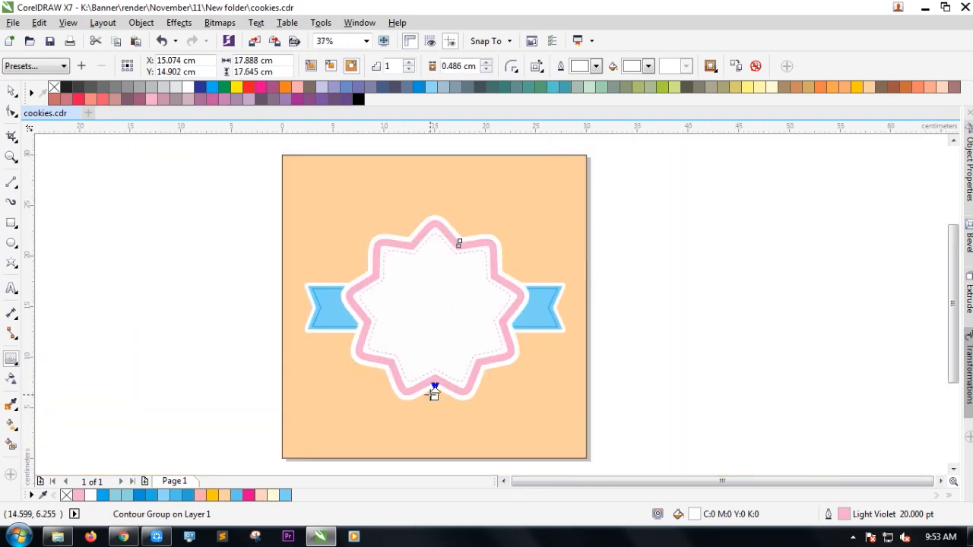
scroll(329, 291, up, 2)
Select the ribbon's contour and widen its white border.
click(282, 284)
scroll(240, 289, down, 1)
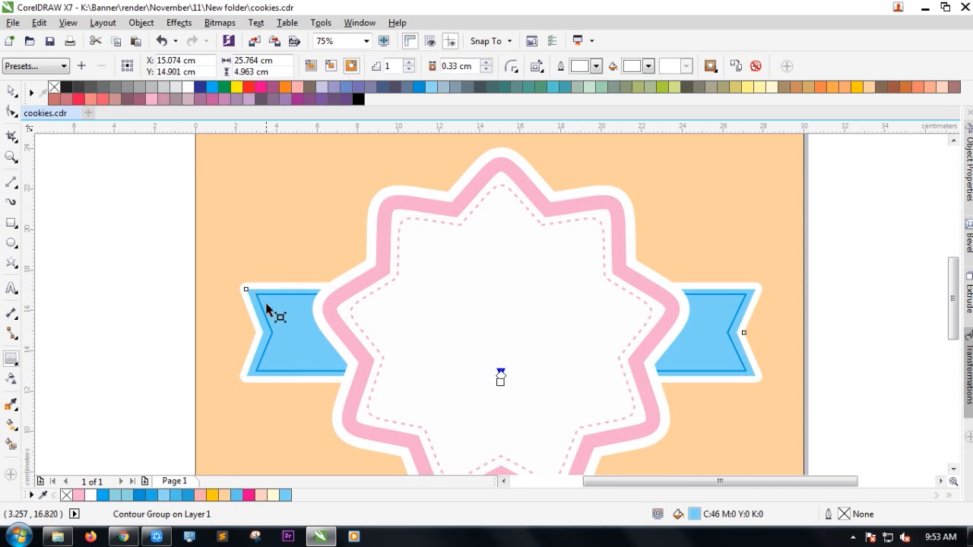
drag(500, 374, 499, 391)
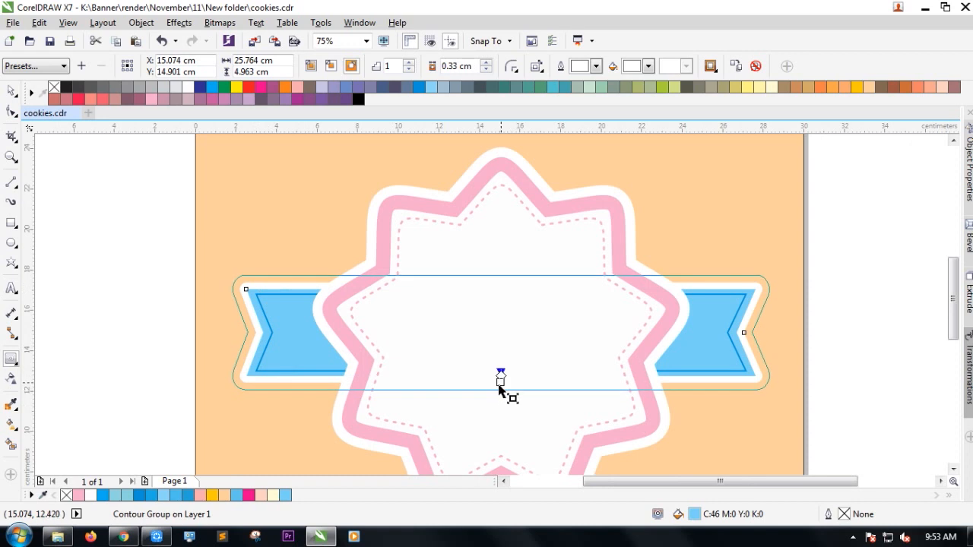
scroll(384, 387, down, 1)
scroll(380, 387, up, 1)
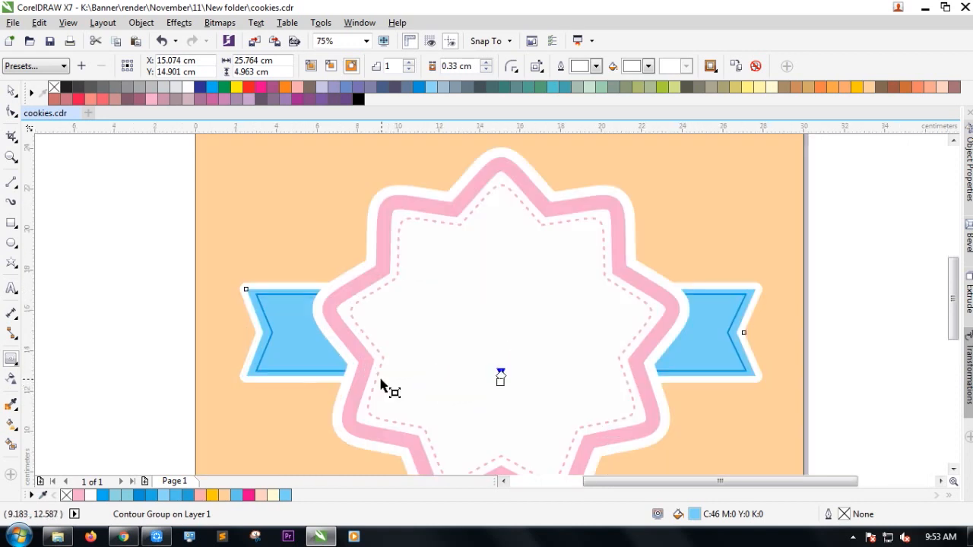
scroll(487, 389, up, 1)
Set the ribbon border offset to 0.444 cm and clear the selection.
drag(515, 379, 516, 390)
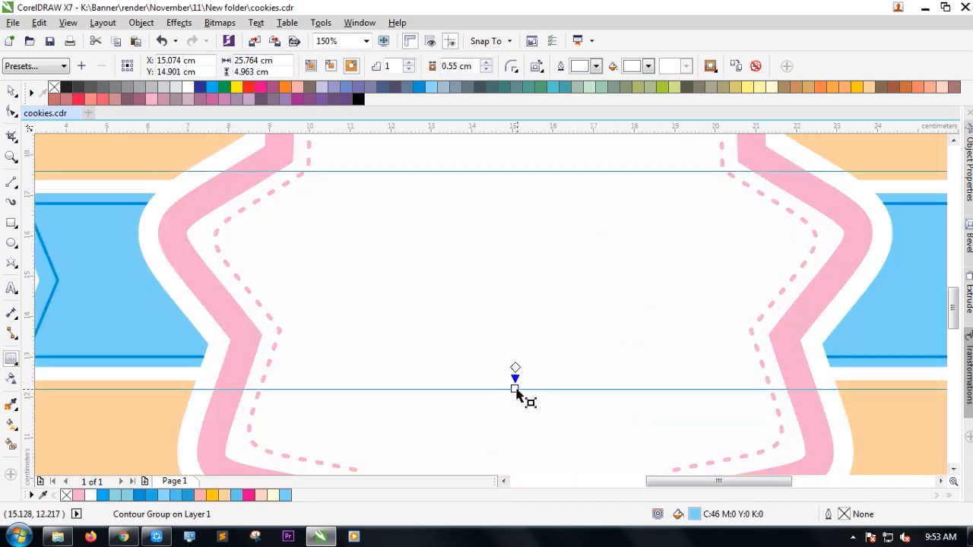
scroll(512, 384, down, 1)
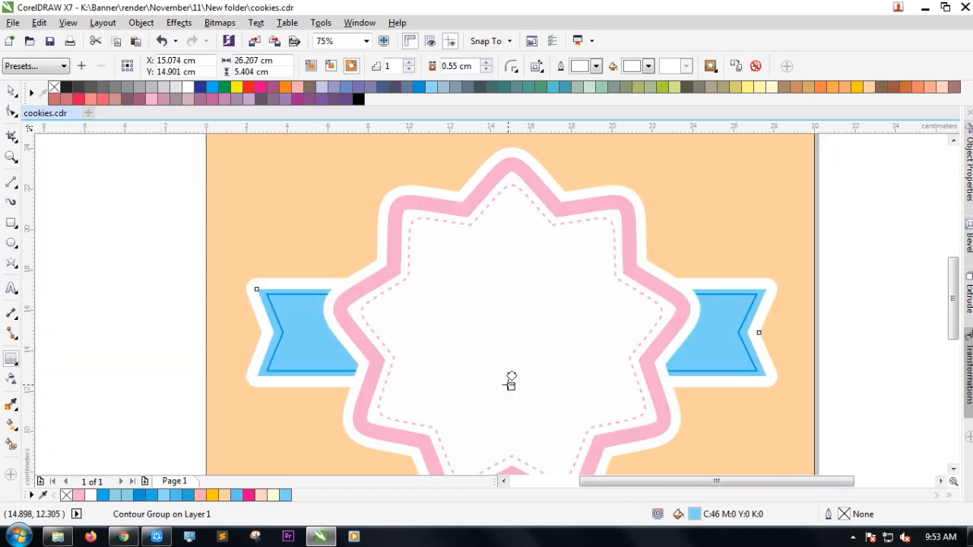
scroll(510, 382, up, 2)
drag(514, 405, 513, 398)
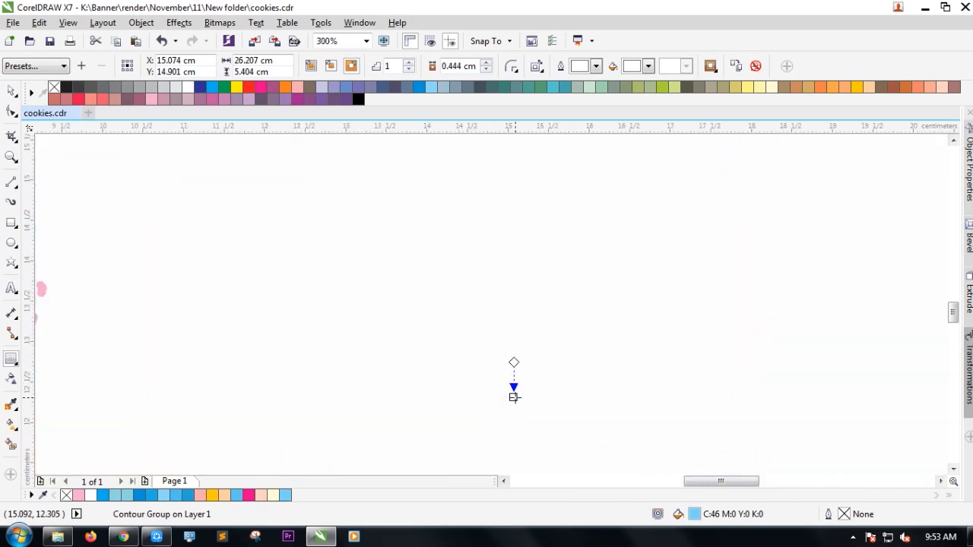
scroll(513, 401, down, 2)
scroll(503, 407, up, 1)
scroll(503, 407, down, 1)
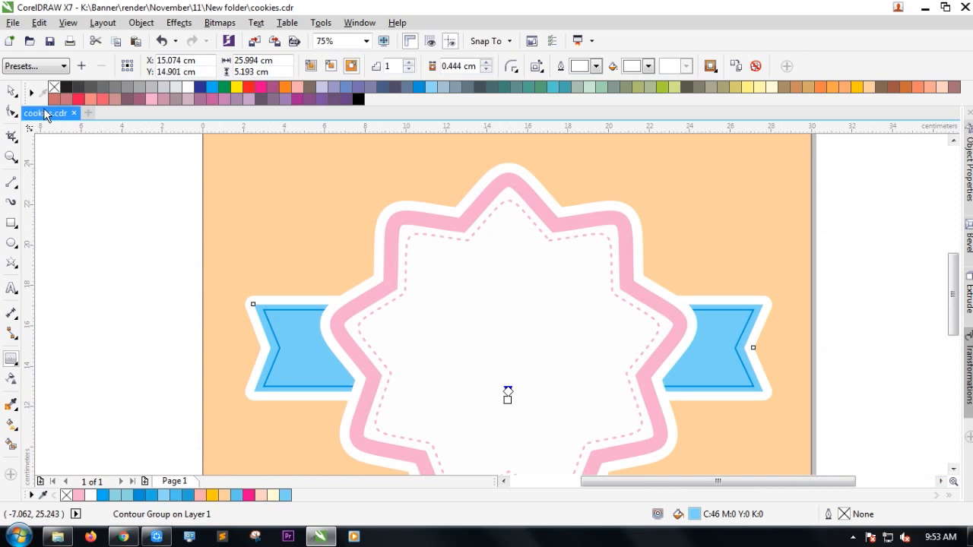
click(11, 91)
click(41, 157)
scroll(191, 199, down, 1)
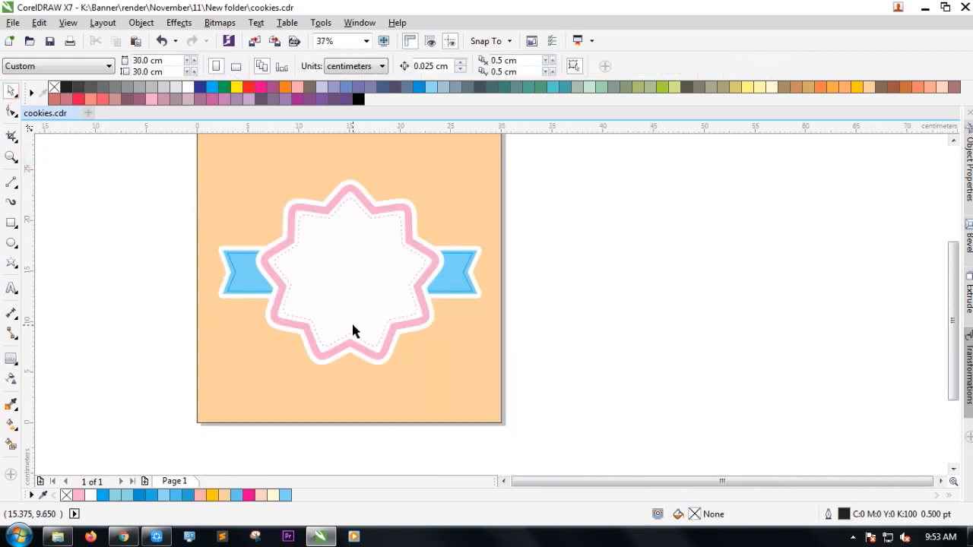
Type the NABILA COOKIES text near the bottom-left of the page.
click(12, 289)
scroll(229, 372, up, 1)
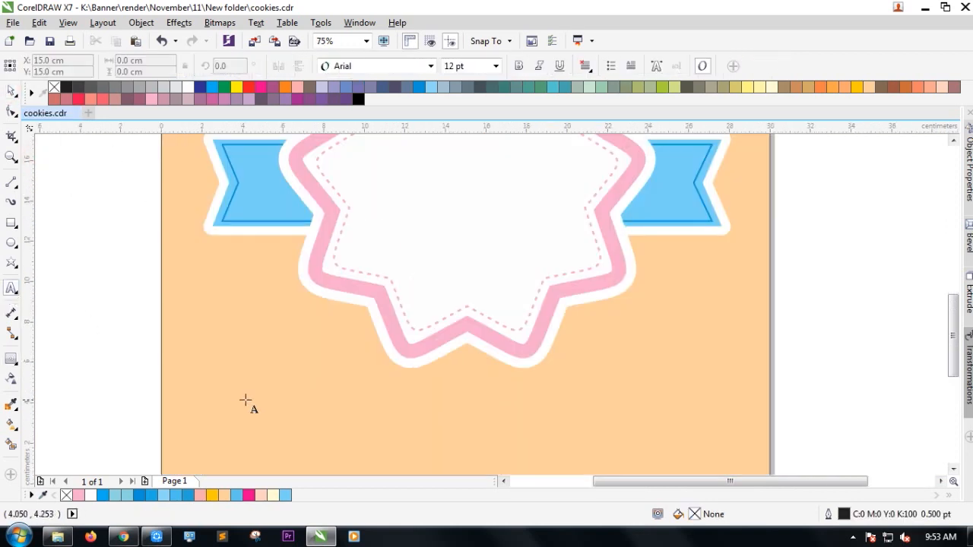
click(246, 397)
text(nab)
key(Escape)
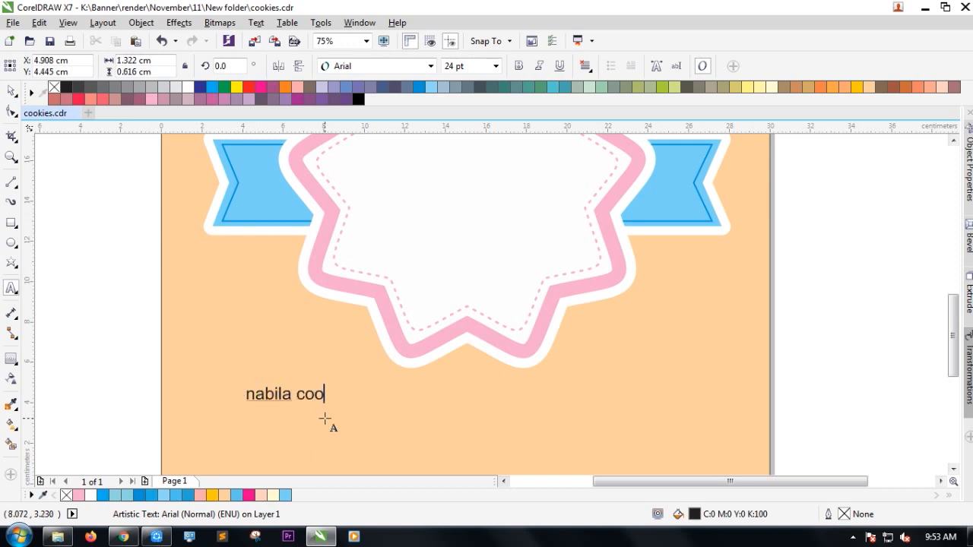
Change the NABILA COOKIES text font to Insaniburger.
click(10, 91)
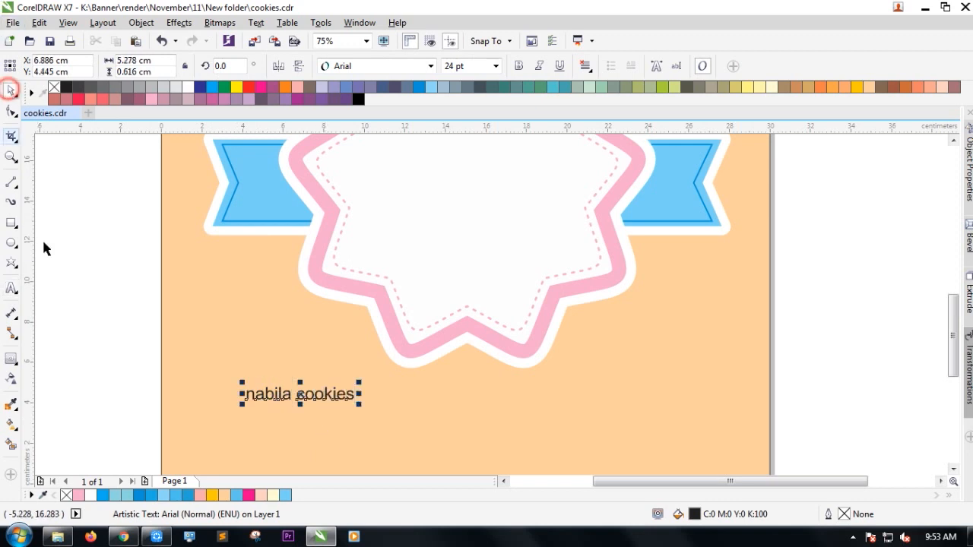
click(224, 397)
scroll(225, 398, down, 1)
click(260, 397)
click(430, 66)
click(397, 175)
Enlarge the title to about 51 pt and colour it magenta.
drag(302, 403, 341, 407)
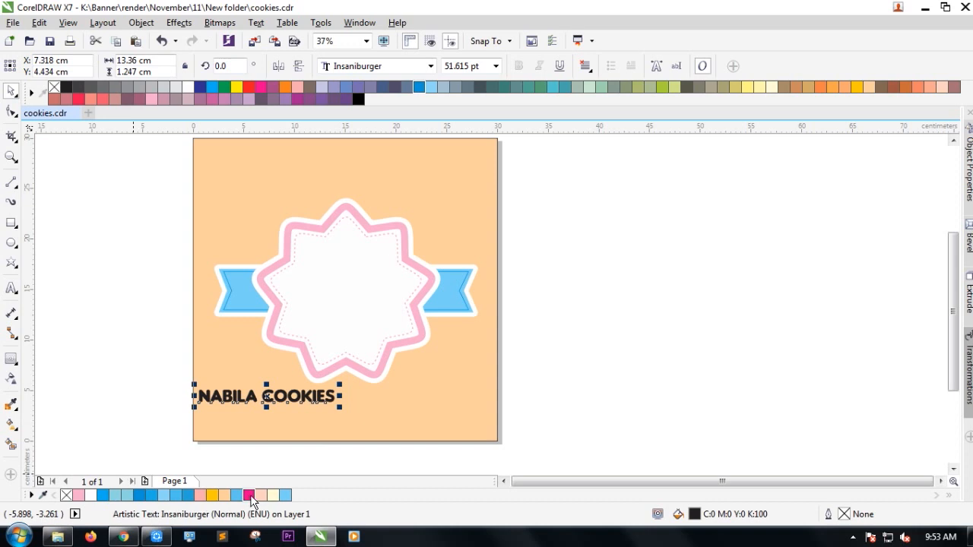
click(79, 496)
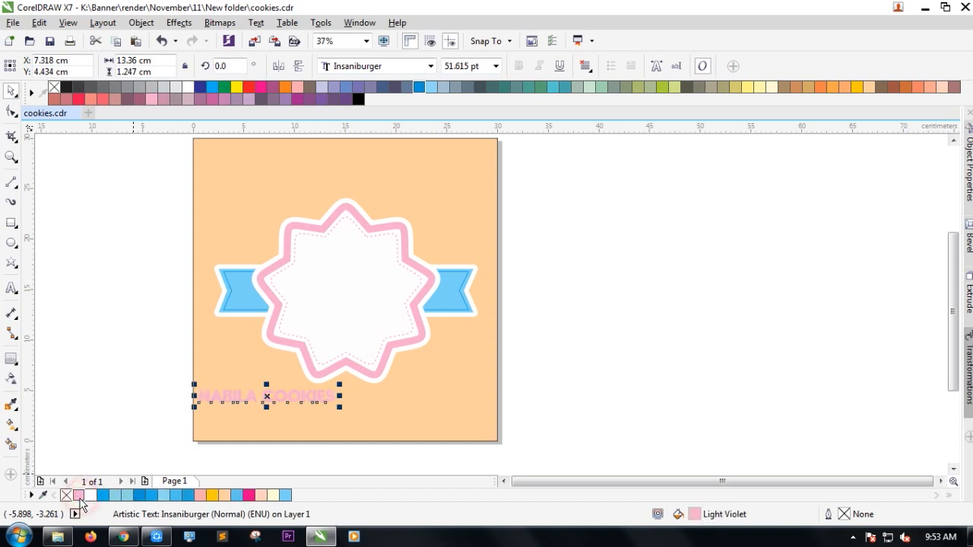
click(248, 496)
click(109, 390)
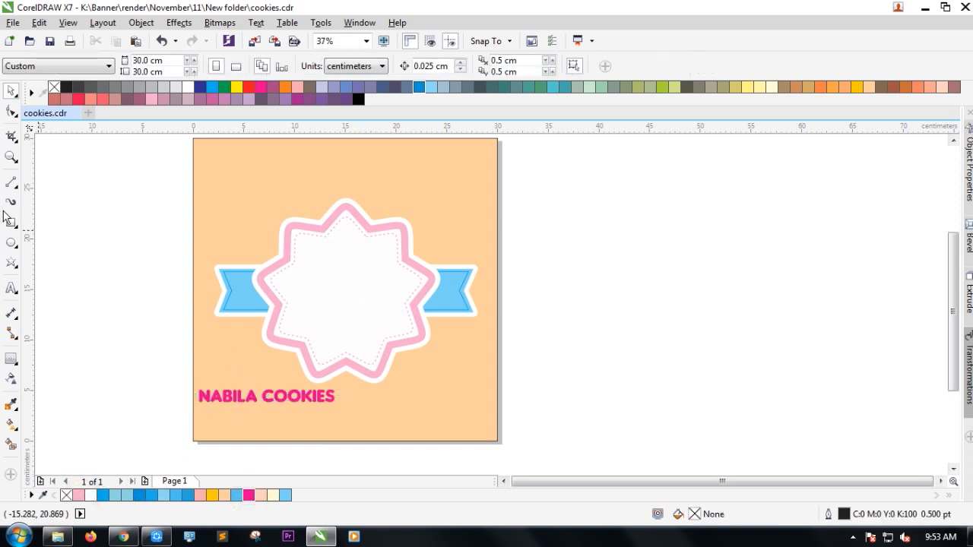
click(13, 242)
Draw a circle and centre it horizontally and vertically on the star.
drag(566, 267, 695, 374)
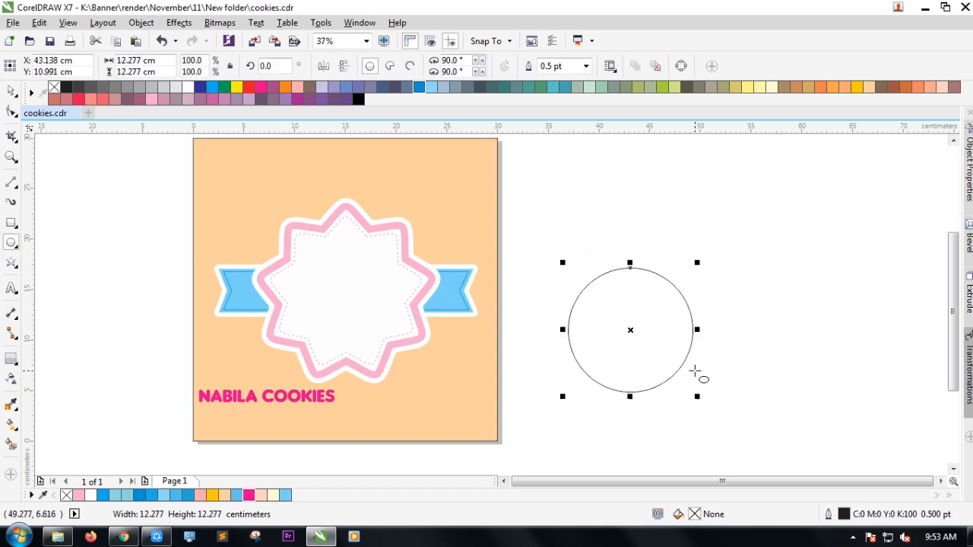
click(10, 91)
shift+click(325, 299)
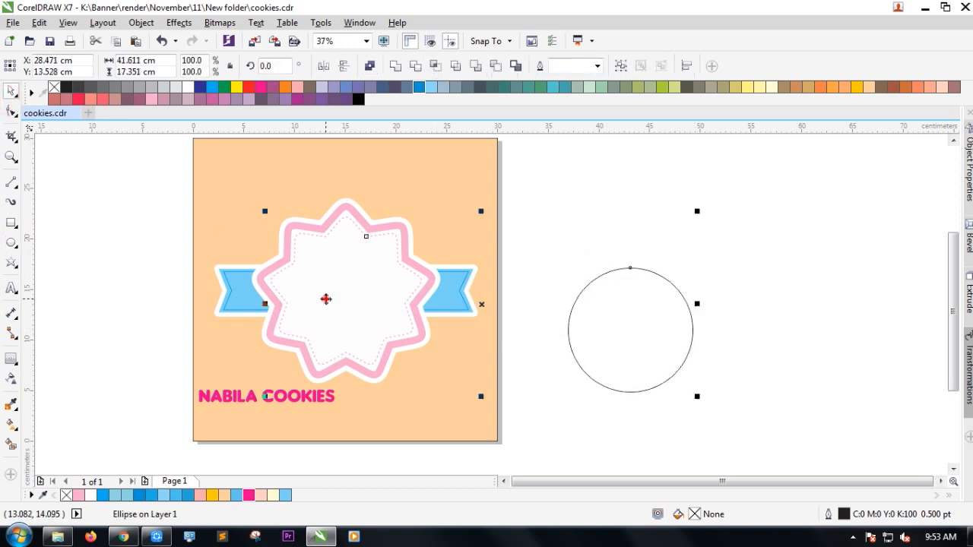
key(c)
key(e)
click(586, 274)
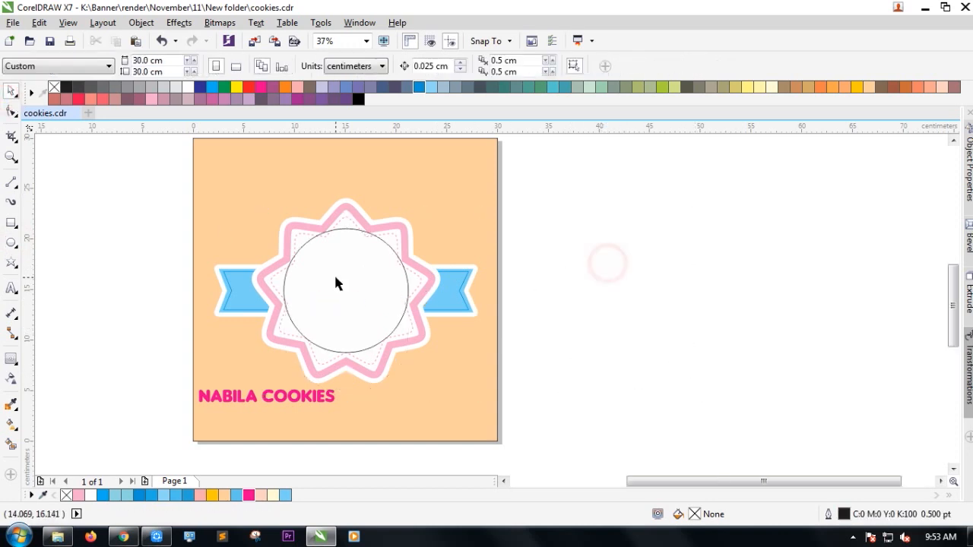
Shrink the circle around its centre inside the star.
click(333, 273)
scroll(334, 273, up, 2)
drag(485, 176, 449, 212)
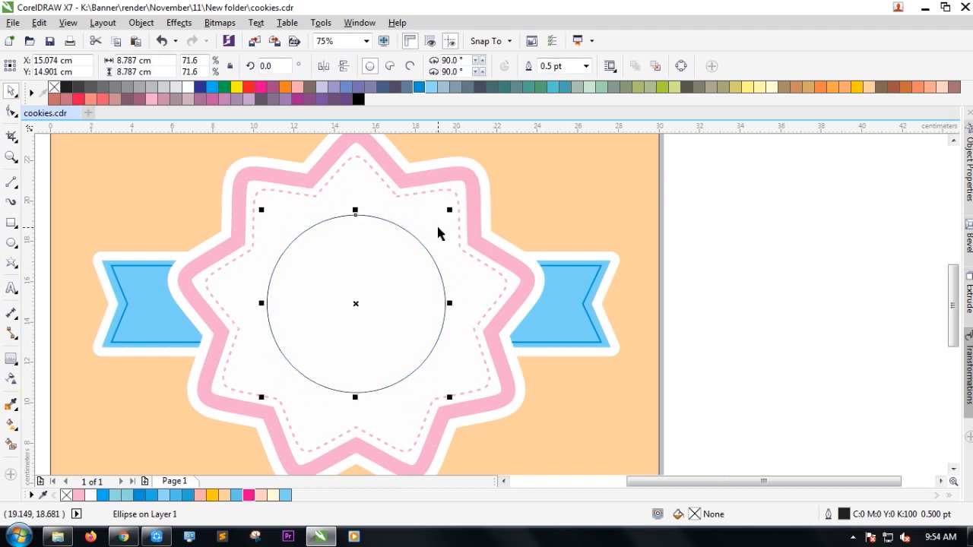
scroll(439, 231, down, 2)
click(697, 247)
scroll(358, 237, up, 2)
scroll(356, 252, down, 2)
click(353, 263)
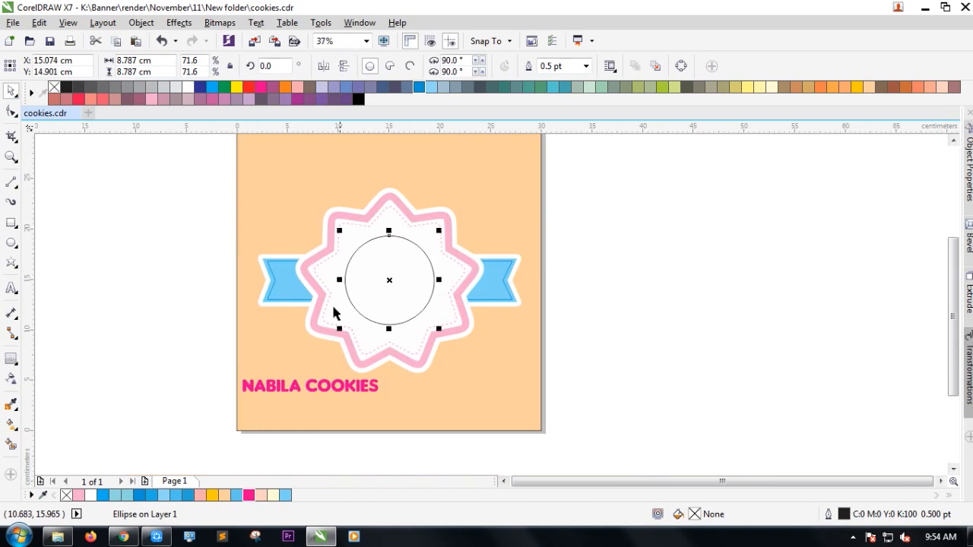
Fit the NABILA COOKIES text to the top of the circle using Fit Text to Path.
drag(319, 372, 502, 314)
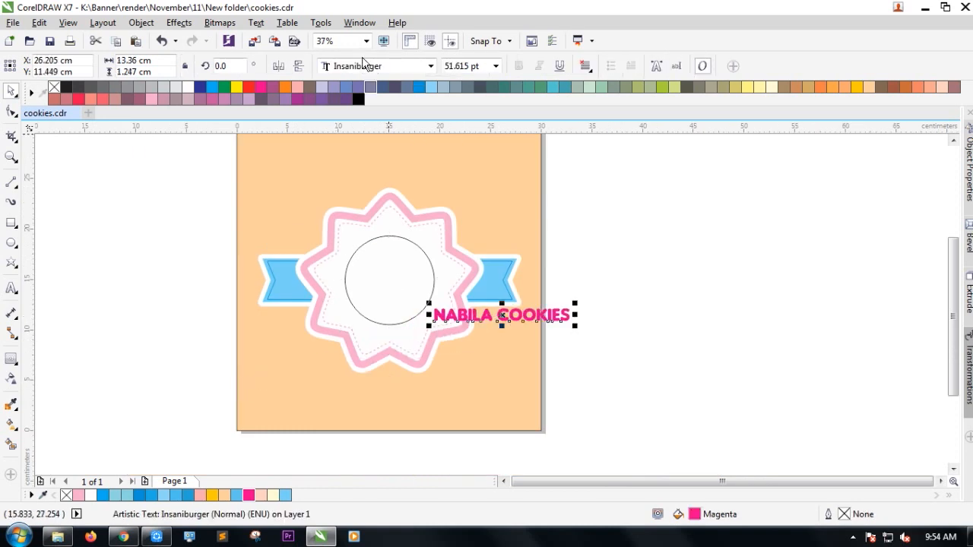
click(257, 24)
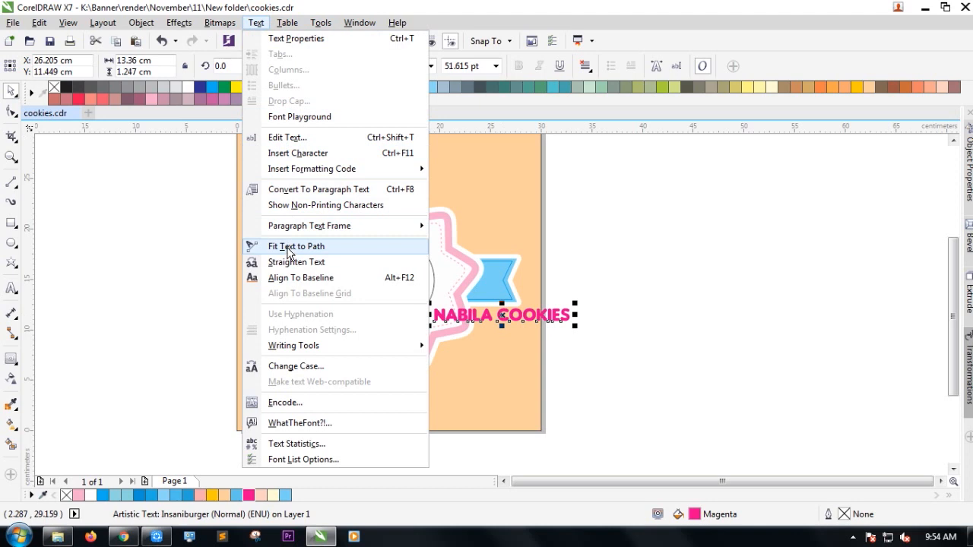
click(295, 246)
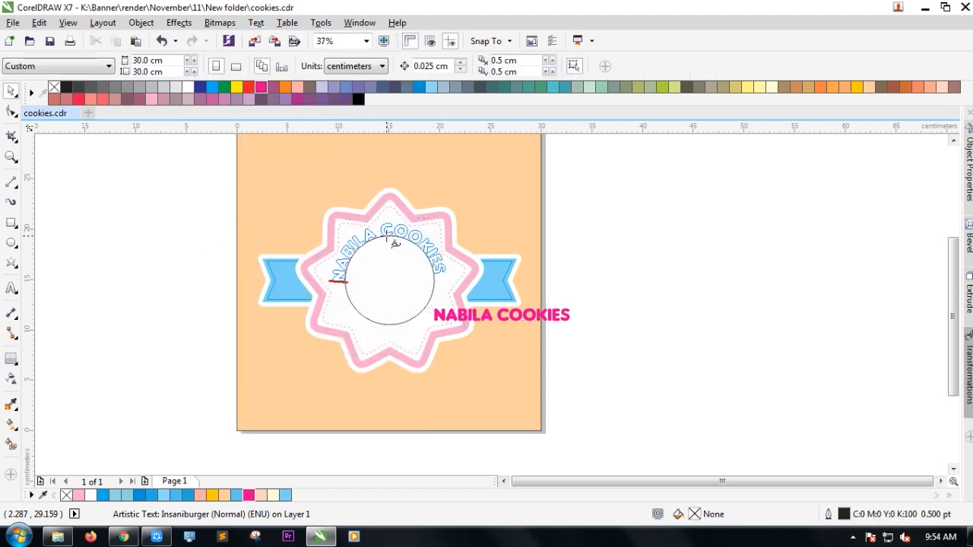
click(399, 244)
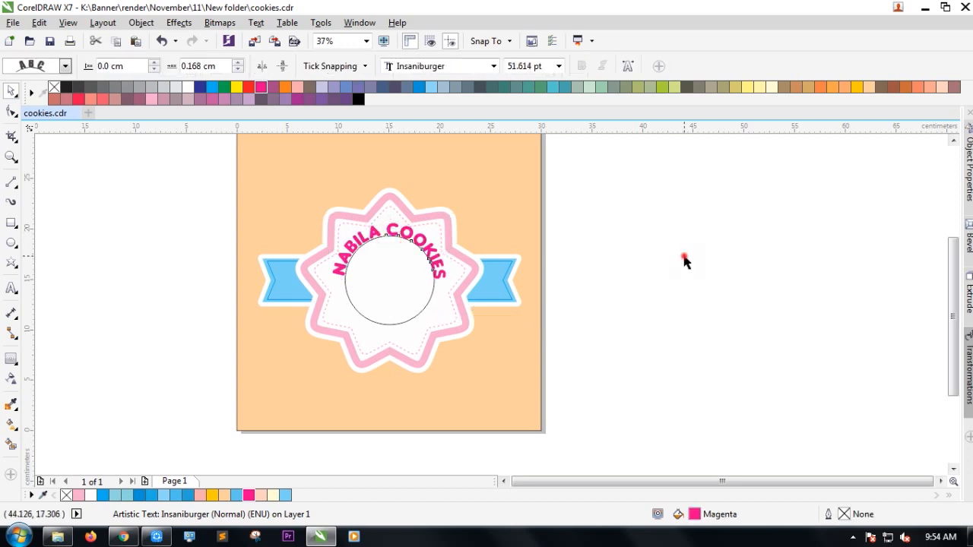
Select all the curved text's characters and set their size to 36 pt.
click(682, 261)
scroll(386, 230, up, 2)
click(386, 231)
click(386, 232)
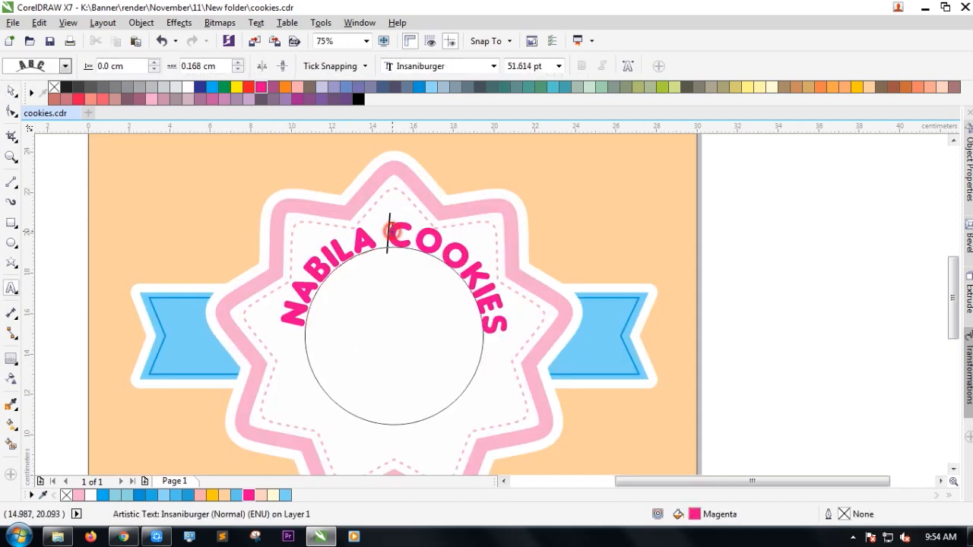
key(ctrl+a)
click(541, 66)
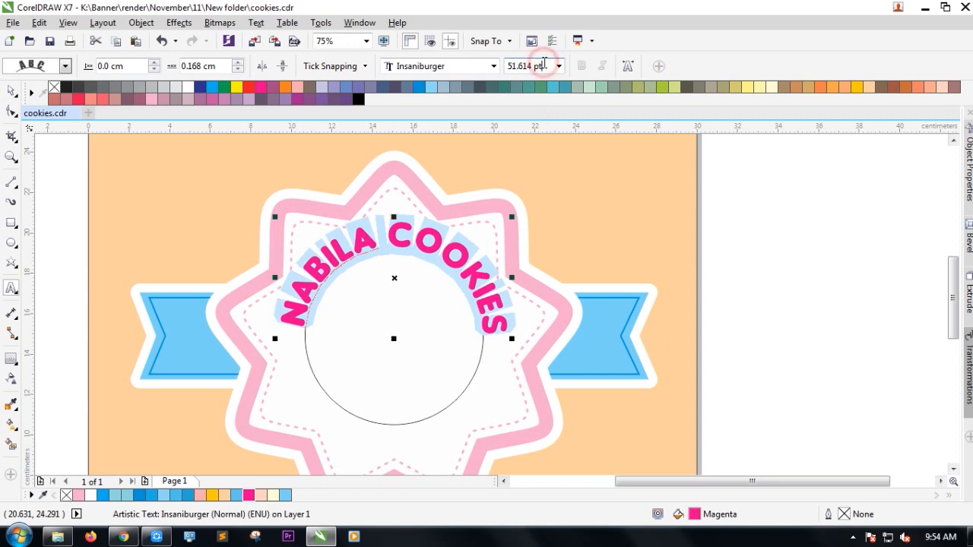
click(559, 67)
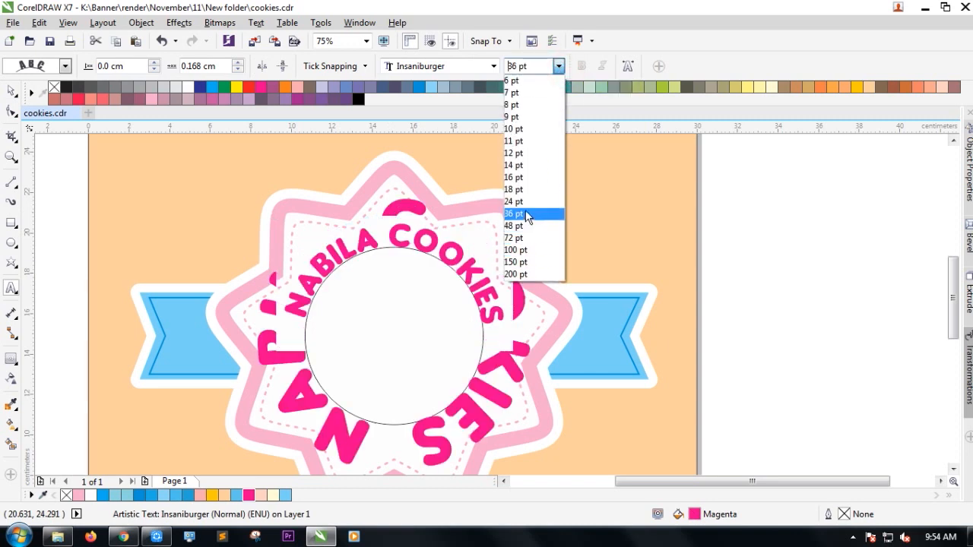
click(526, 215)
click(559, 66)
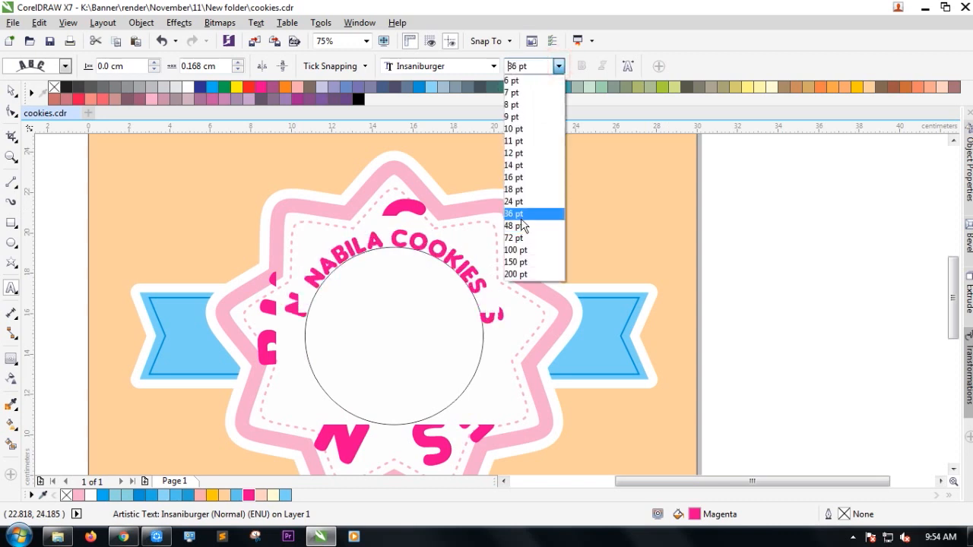
click(521, 218)
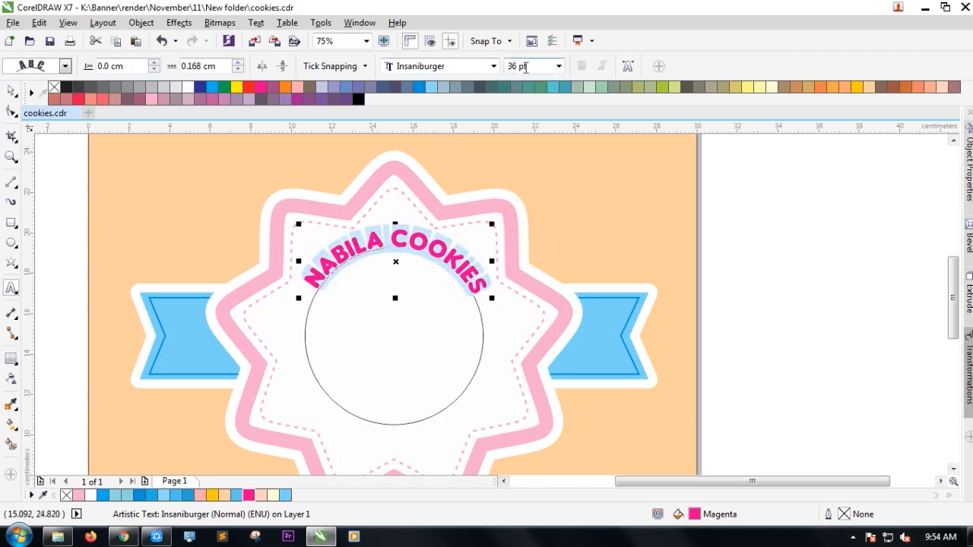
Resize the curved title text to 40 pt.
click(11, 90)
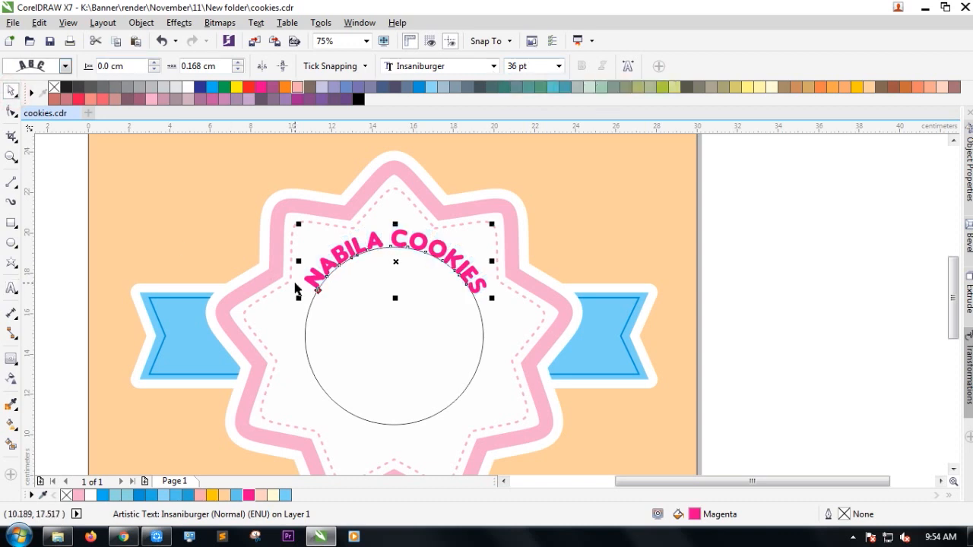
key(F3)
click(598, 277)
scroll(304, 273, up, 1)
double_click(316, 287)
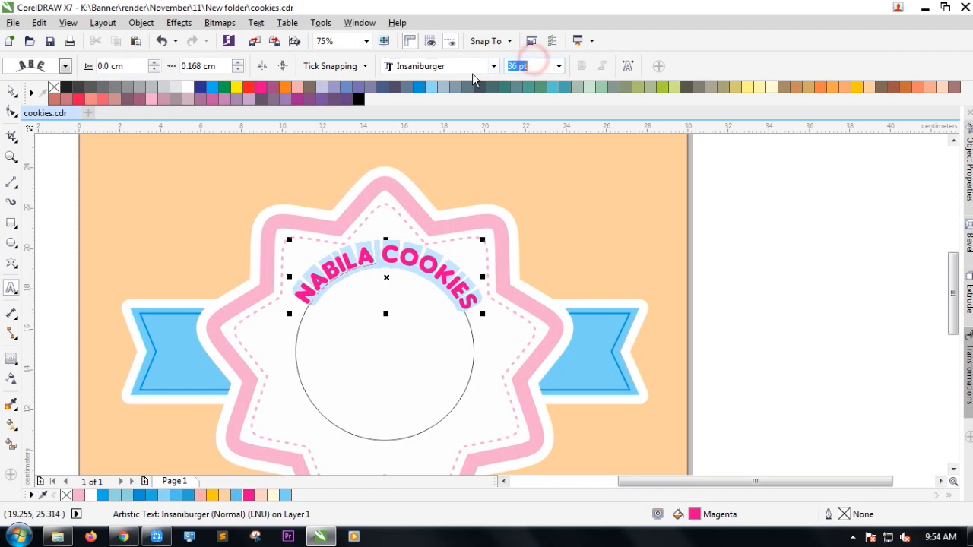
text(40)
key(Return)
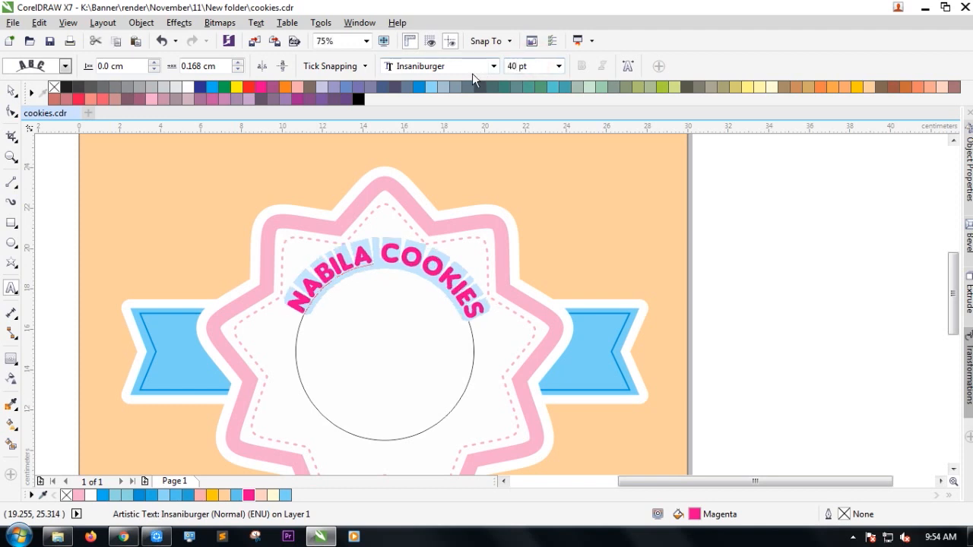
Slide the title along the arc to centre it, and move the circle right.
click(16, 95)
click(81, 91)
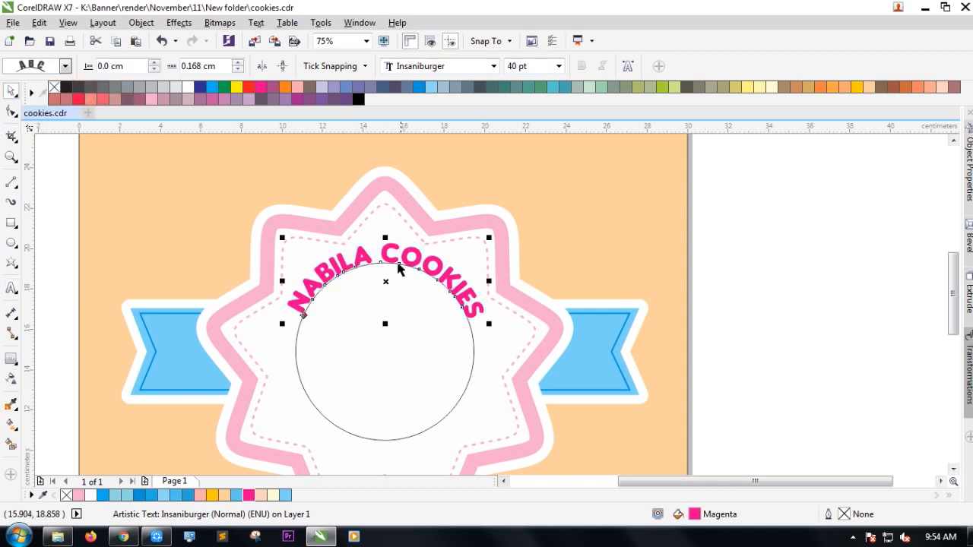
scroll(391, 259, up, 2)
mouse_move(397, 264)
mouse_down()
mouse_move(379, 260)
mouse_move(380, 271)
mouse_up()
scroll(380, 271, down, 2)
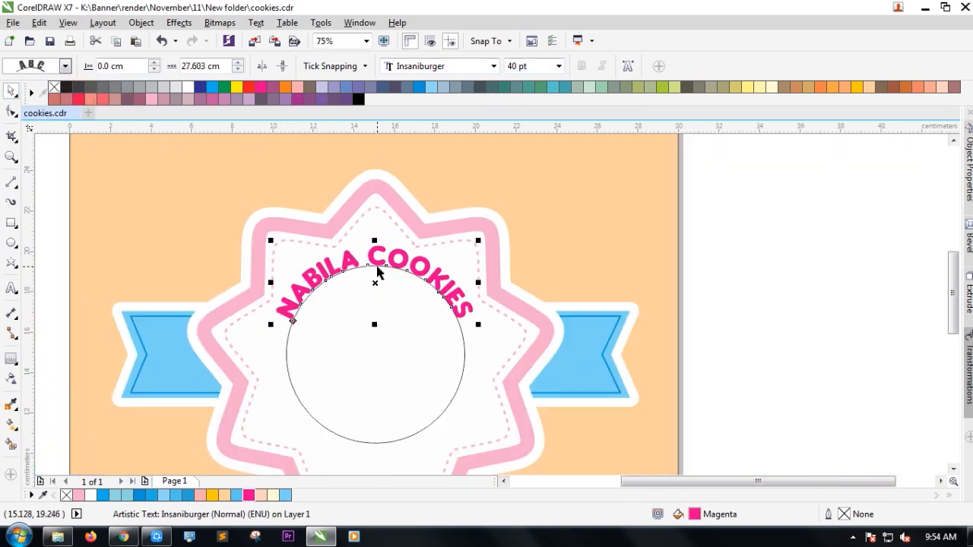
click(396, 337)
drag(403, 347, 435, 349)
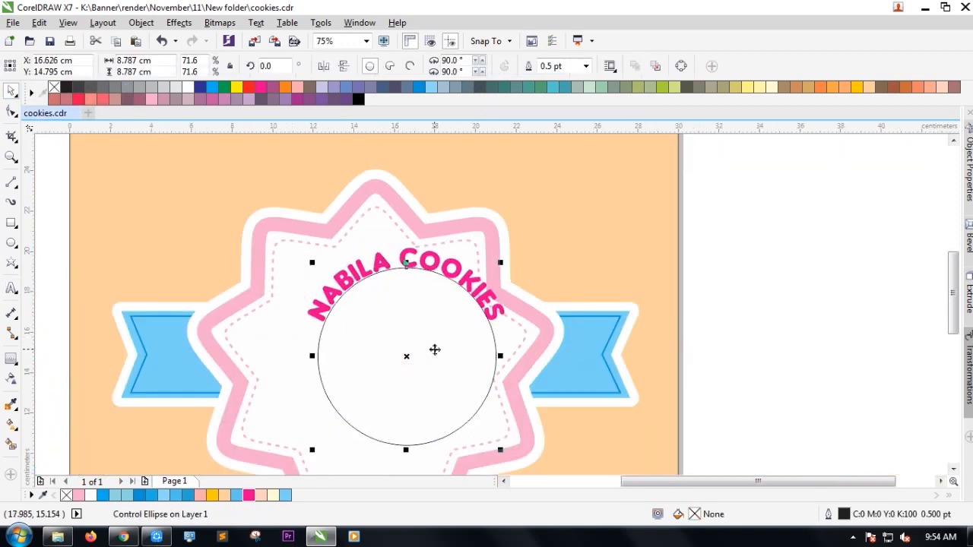
Undo the circle move, delete the guide circle, then undo to restore it.
key(ctrl+z)
click(393, 379)
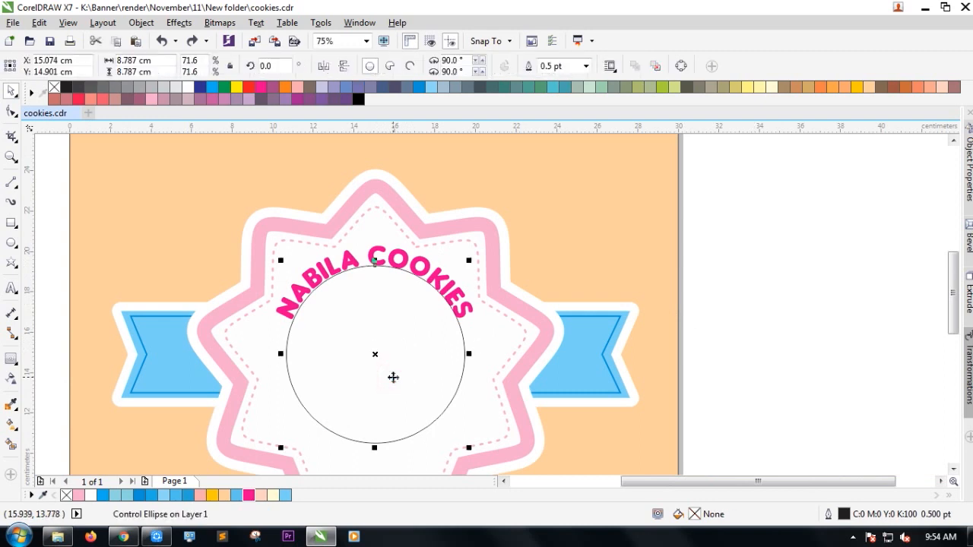
key(Delete)
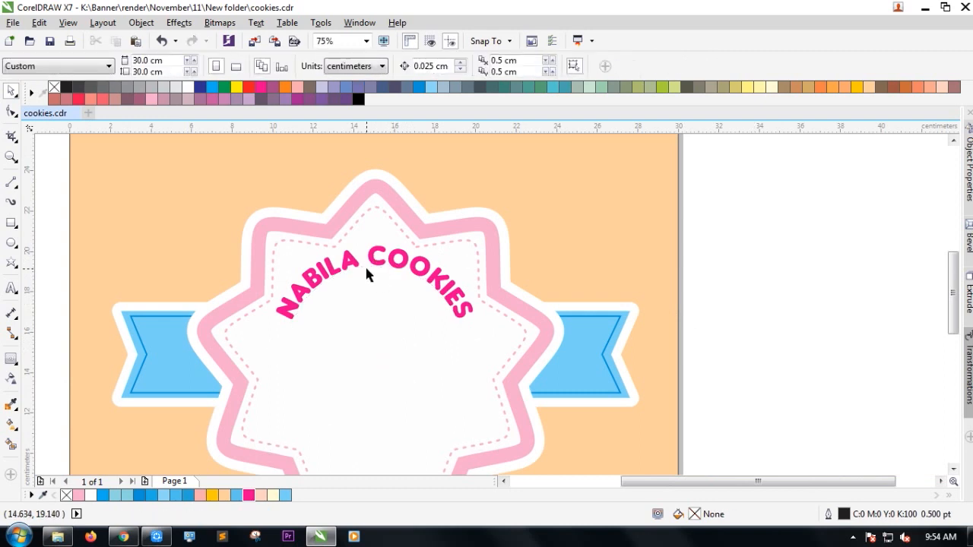
scroll(365, 264, down, 1)
scroll(364, 278, up, 1)
click(375, 258)
key(ctrl+z)
scroll(375, 259, up, 1)
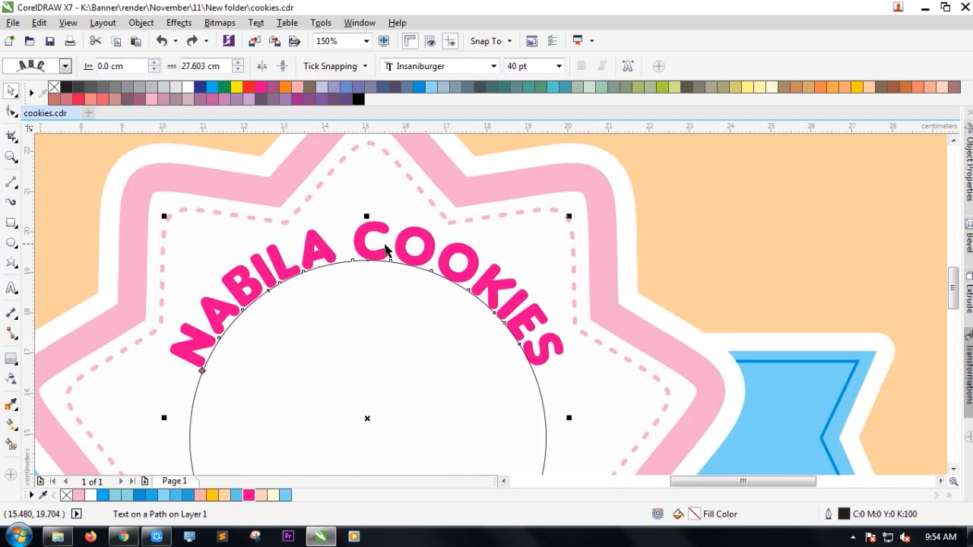
Shift the arched NABILA COOKIES text slightly right along the circle.
double_click(430, 243)
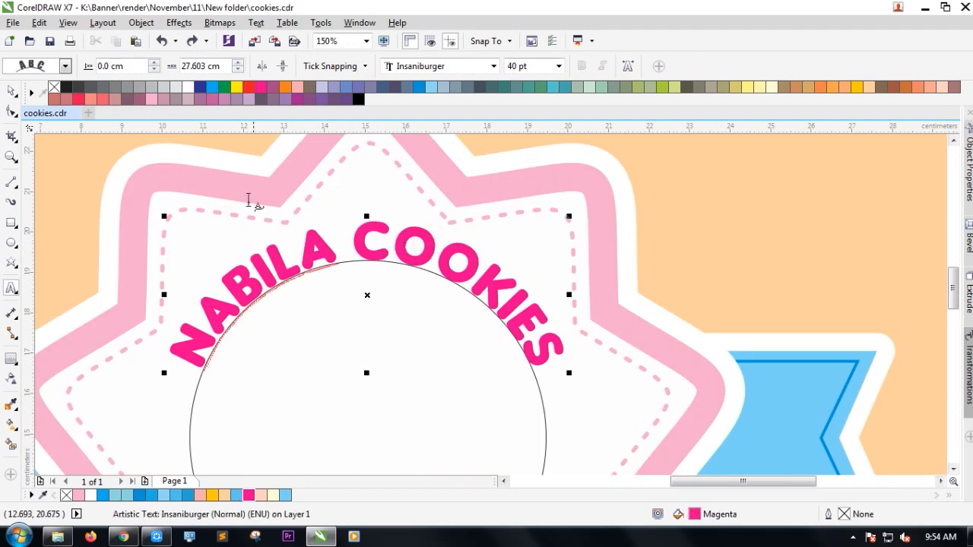
drag(371, 295, 379, 295)
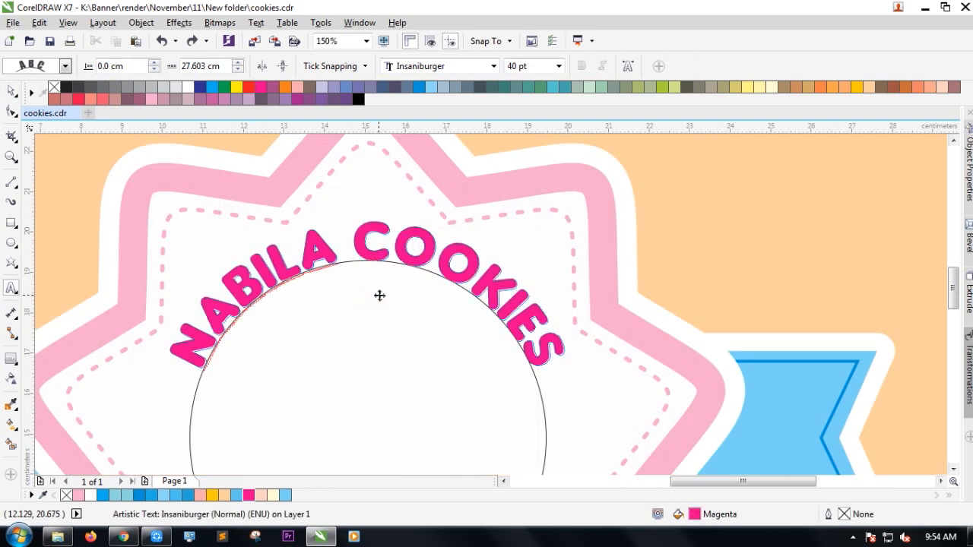
drag(405, 300, 405, 301)
click(10, 92)
scroll(283, 246, down, 1)
click(880, 257)
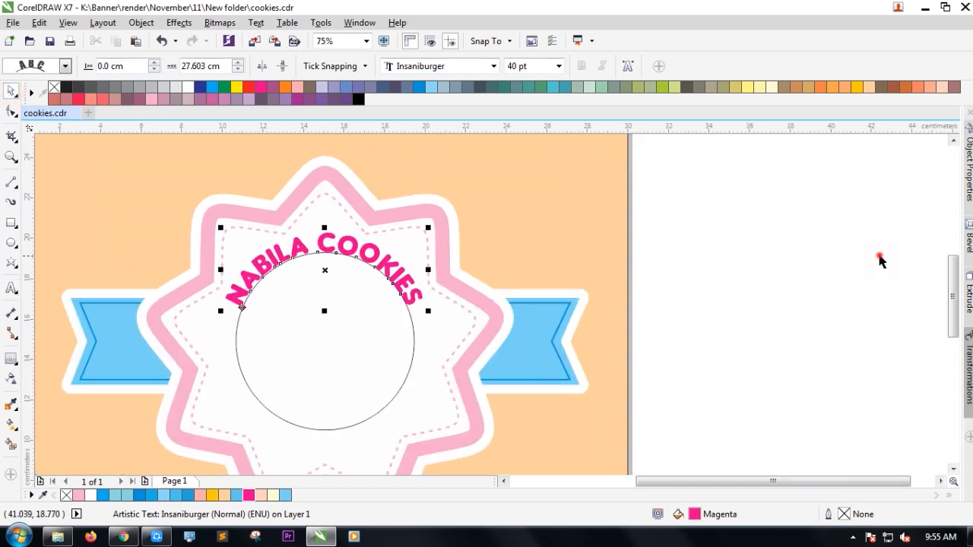
click(411, 278)
double_click(411, 275)
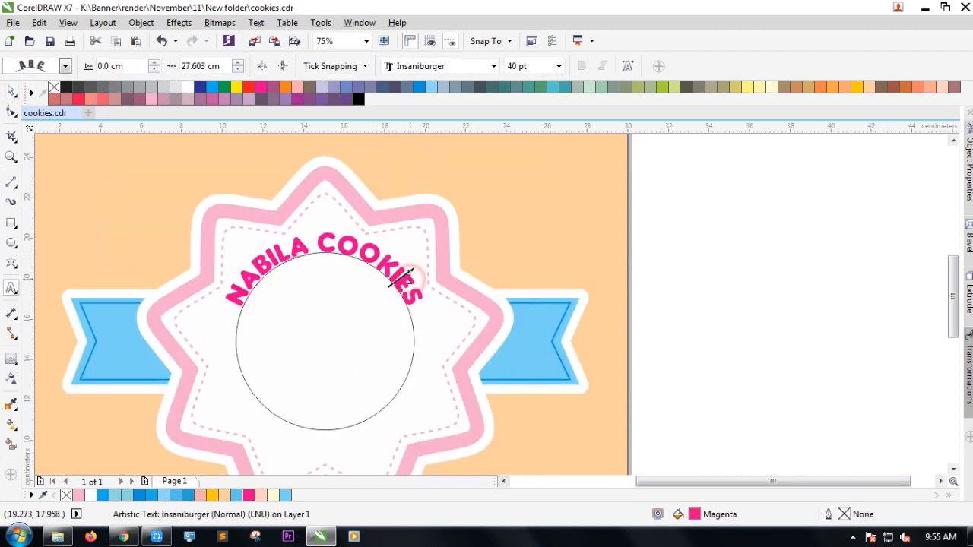
drag(326, 270, 332, 263)
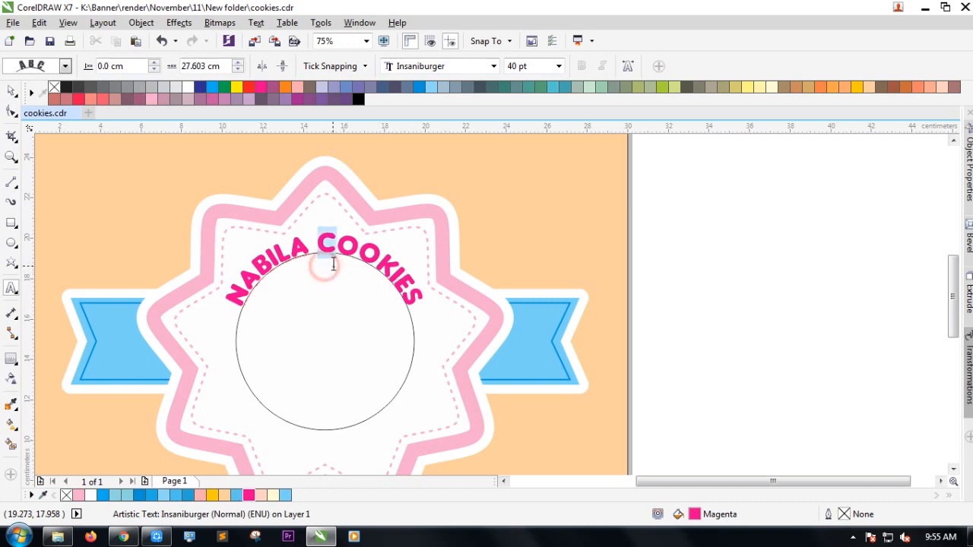
click(11, 92)
Move the arched title and its circle right, then undo the move.
click(332, 347)
click(803, 322)
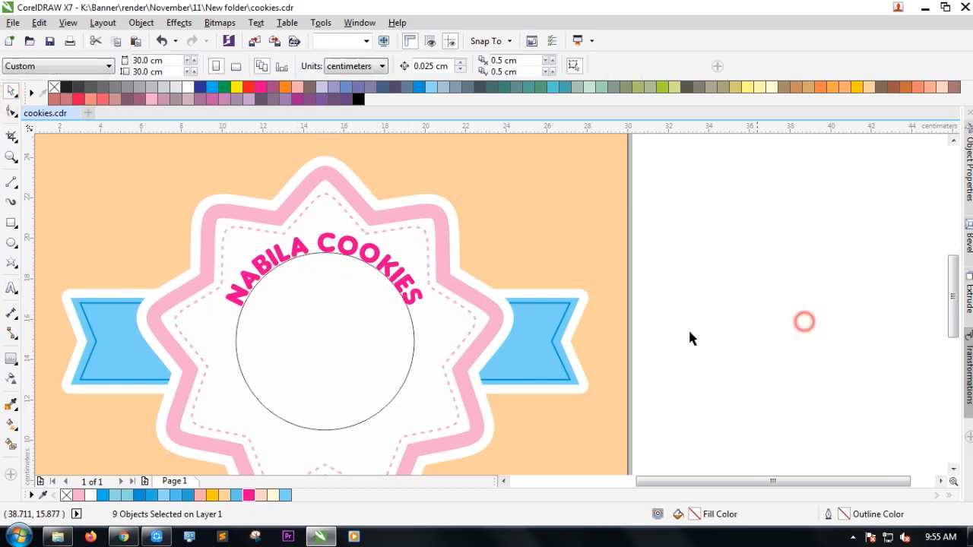
click(321, 355)
drag(322, 357, 482, 384)
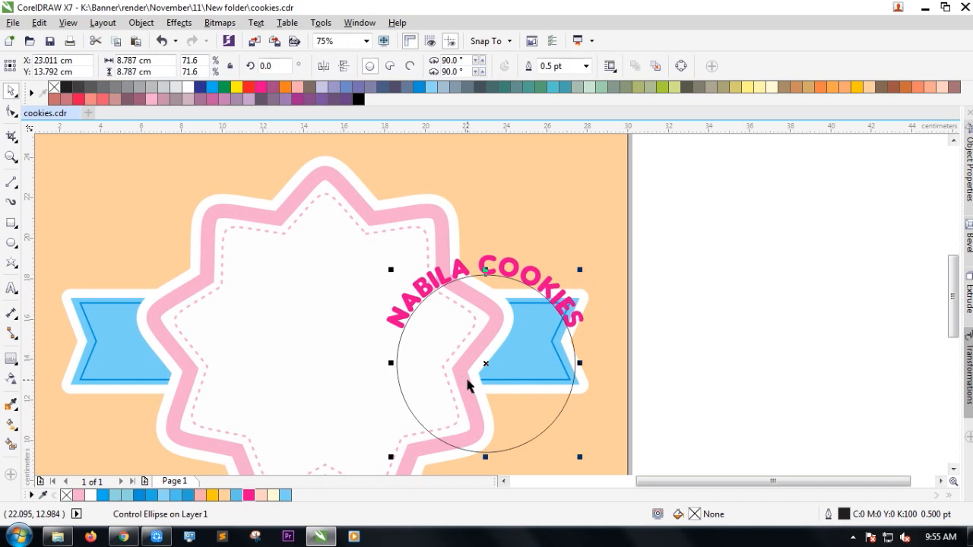
key(ctrl+z)
click(353, 373)
key(Escape)
scroll(351, 370, down, 2)
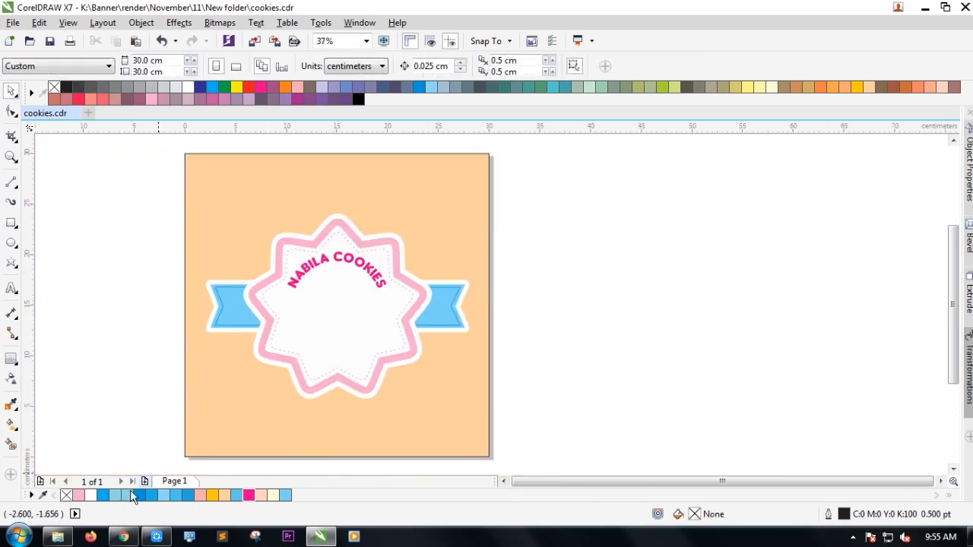
Drag the cookie image from Downloads into CorelDRAW beside the page.
click(51, 536)
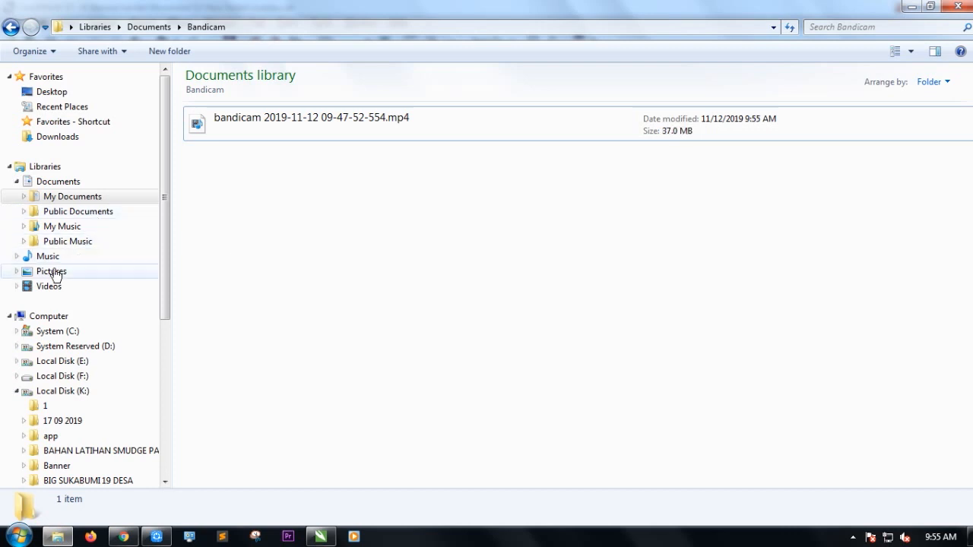
click(59, 138)
drag(855, 122, 574, 366)
drag(515, 371, 516, 372)
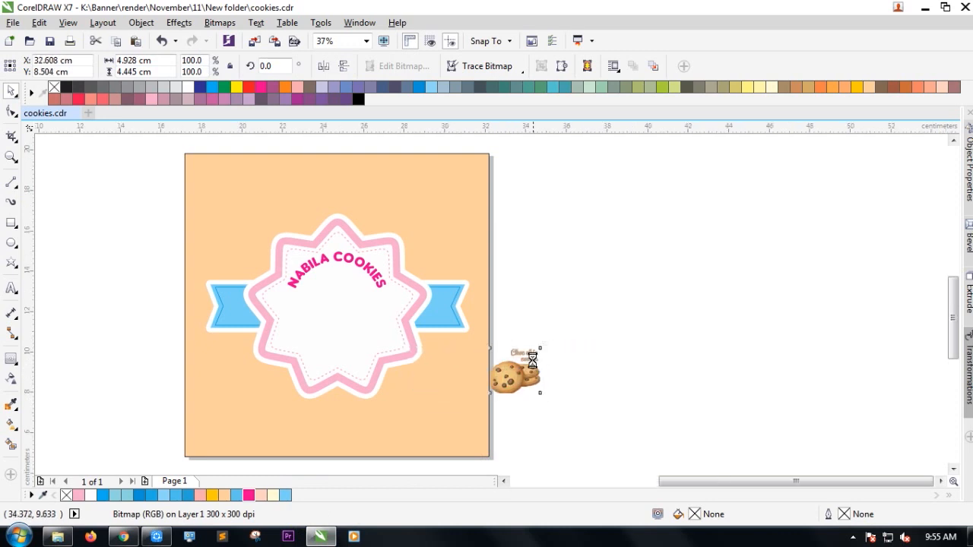
Trim the 'Choc chip cookie' lettering out of the cookie image using a covering rectangle.
scroll(533, 371, up, 3)
click(10, 223)
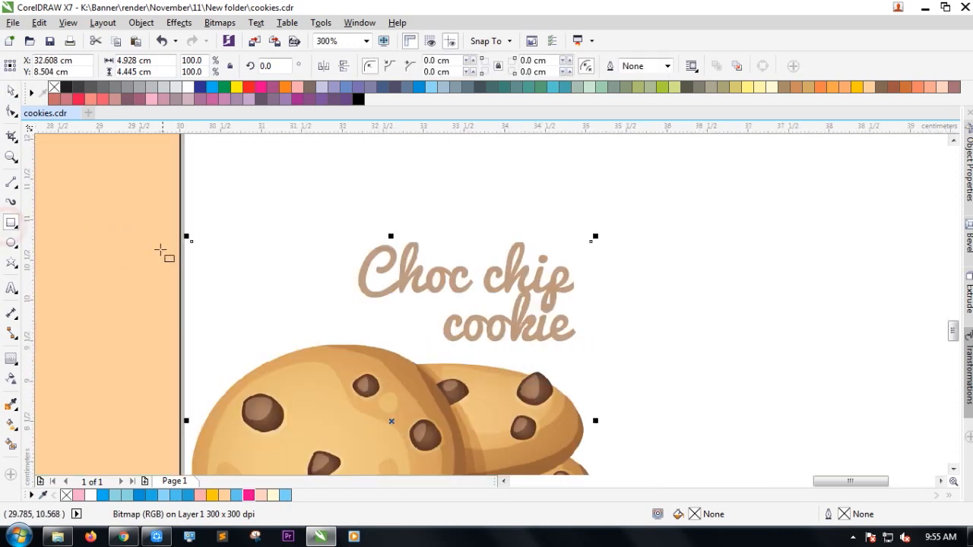
drag(191, 241, 601, 342)
drag(397, 235, 397, 221)
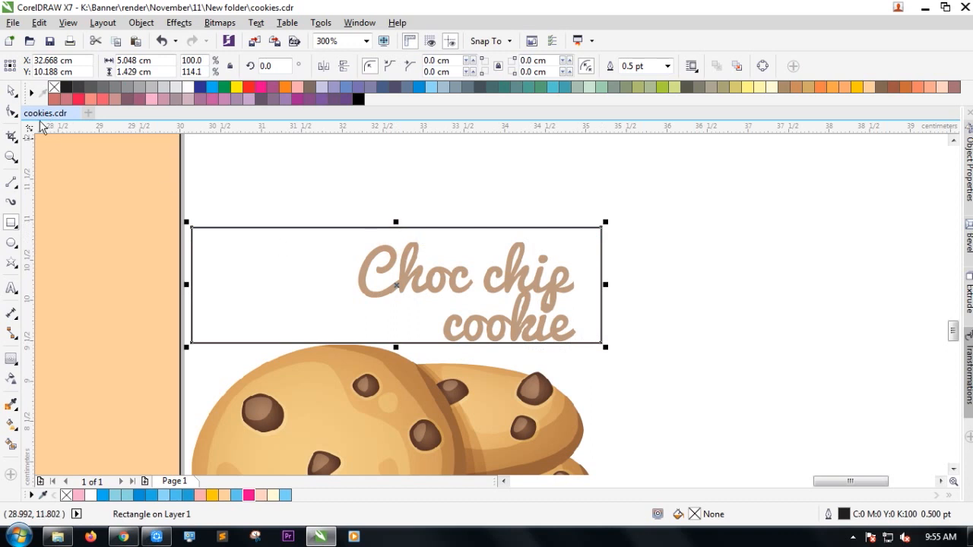
click(11, 91)
scroll(321, 251, down, 1)
shift+click(334, 321)
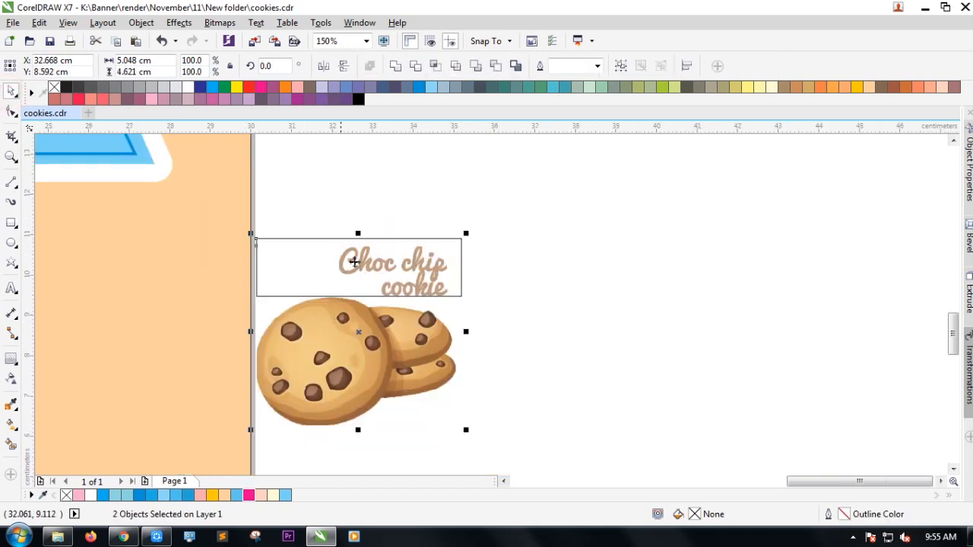
click(436, 67)
key(ctrl+z)
click(417, 66)
click(553, 266)
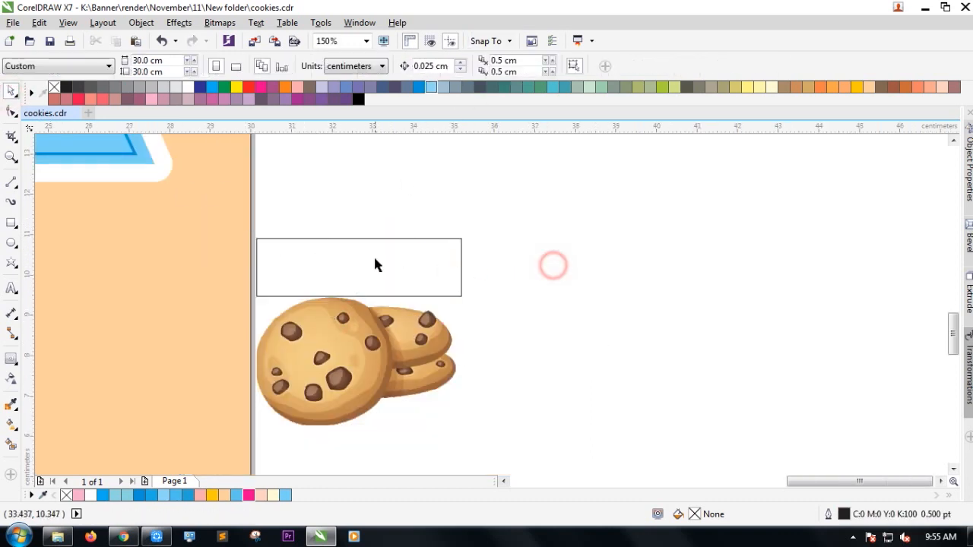
Move the trimming rectangle aside and place the cookie image in the badge centre.
drag(375, 262, 559, 259)
scroll(557, 335, down, 2)
drag(507, 347, 314, 276)
click(314, 276)
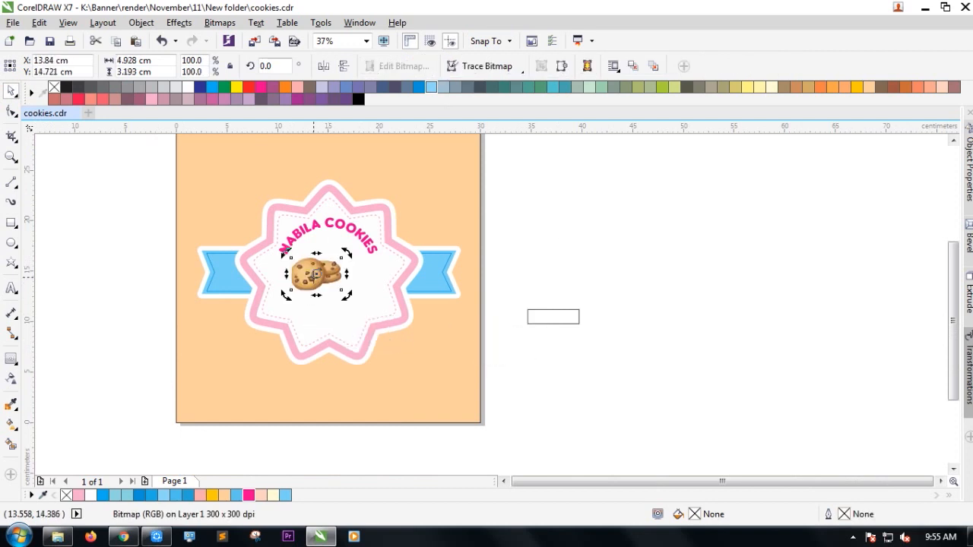
Enlarge the cookie image to about 158.9% and centre it in the badge.
scroll(316, 274, up, 1)
click(321, 272)
drag(375, 308, 411, 330)
drag(350, 294, 378, 292)
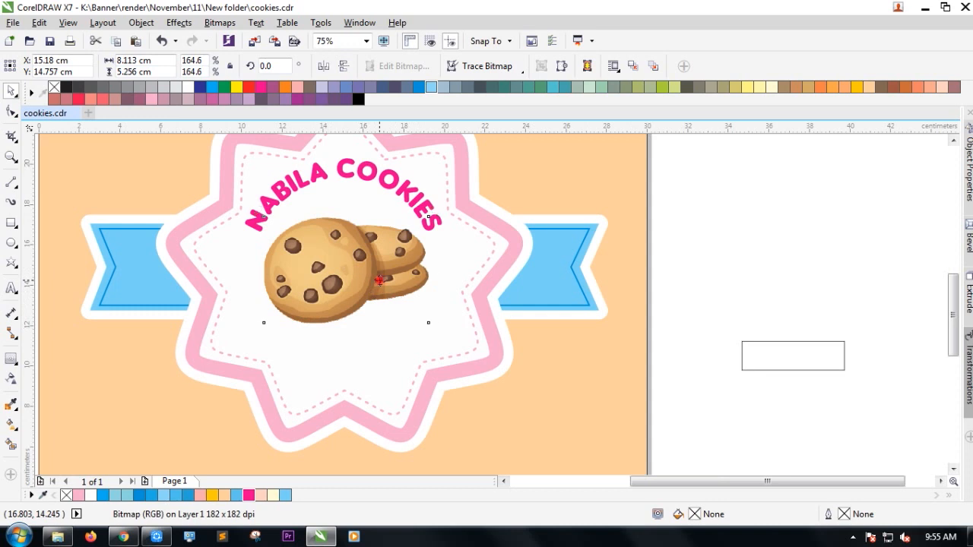
drag(435, 329, 425, 322)
drag(354, 276, 335, 243)
click(780, 257)
drag(417, 307, 425, 314)
click(687, 244)
click(344, 226)
Nudge the arched NABILA COOKIES title slightly down above the cookies.
scroll(347, 193, up, 5)
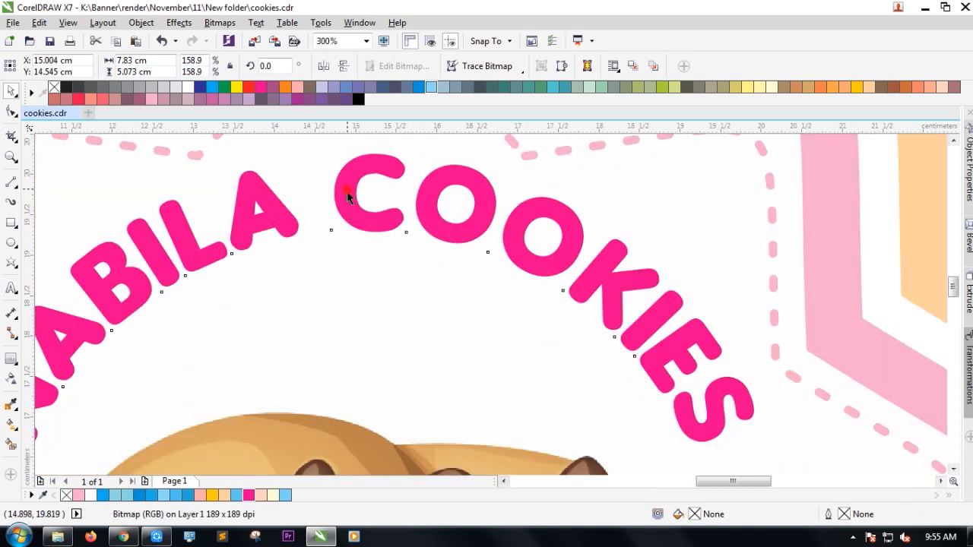
drag(348, 213, 347, 222)
scroll(352, 176, down, 1)
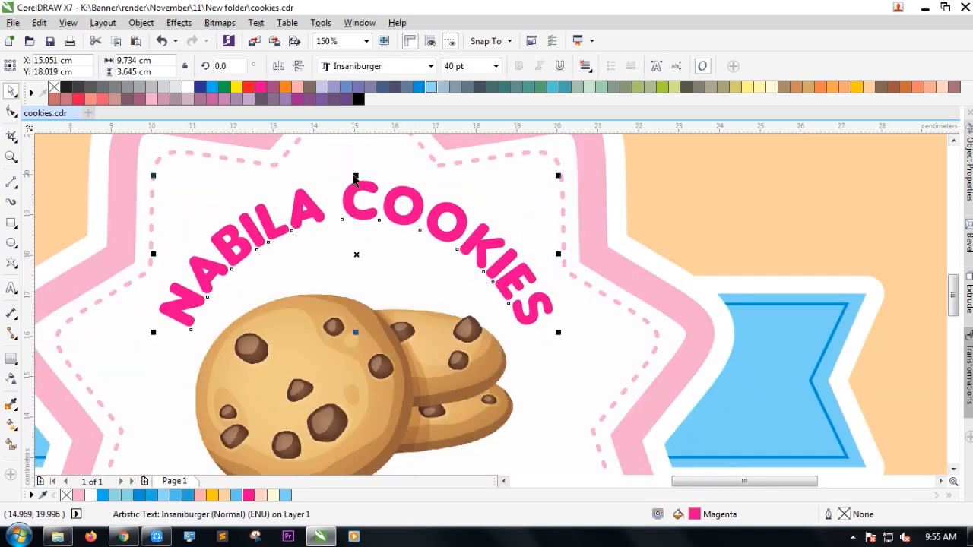
shift+click(606, 306)
scroll(467, 297, down, 1)
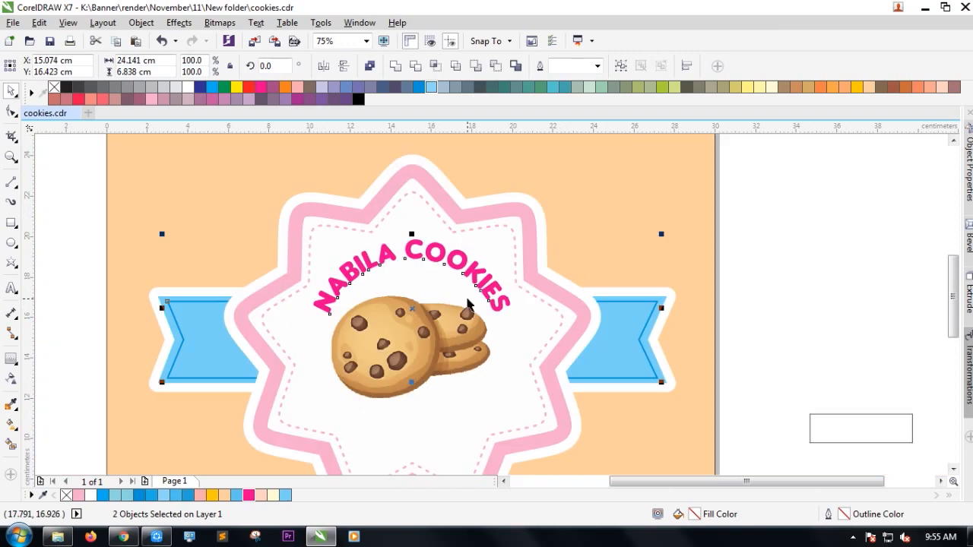
click(771, 293)
scroll(473, 282, down, 1)
scroll(465, 329, up, 1)
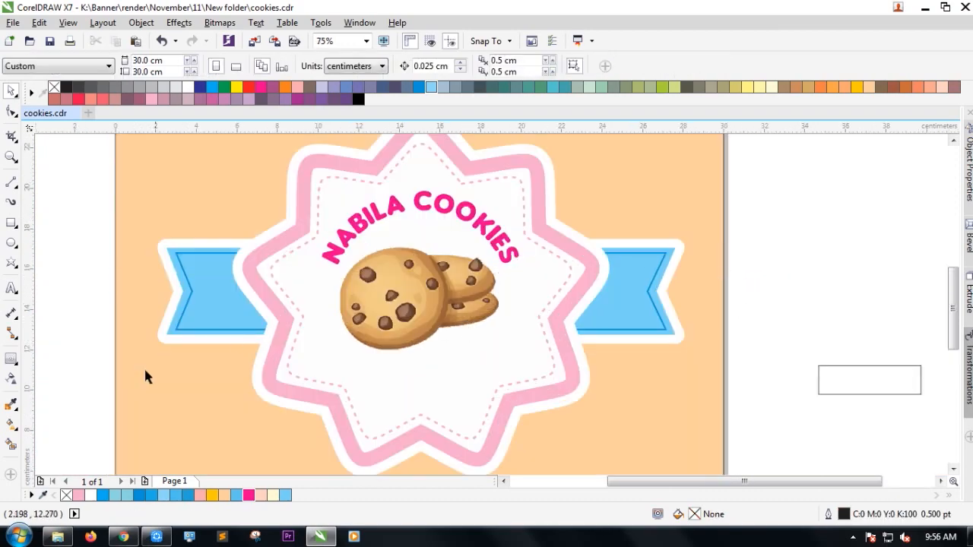
click(57, 536)
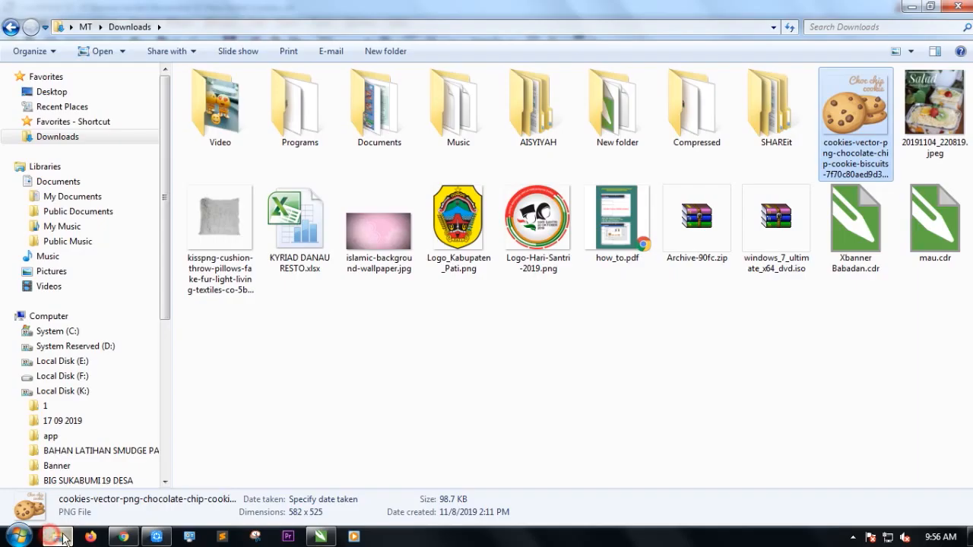
Go to the Sosial media folder under Local Disk (K:) > Banner > PNG.
click(76, 395)
click(55, 465)
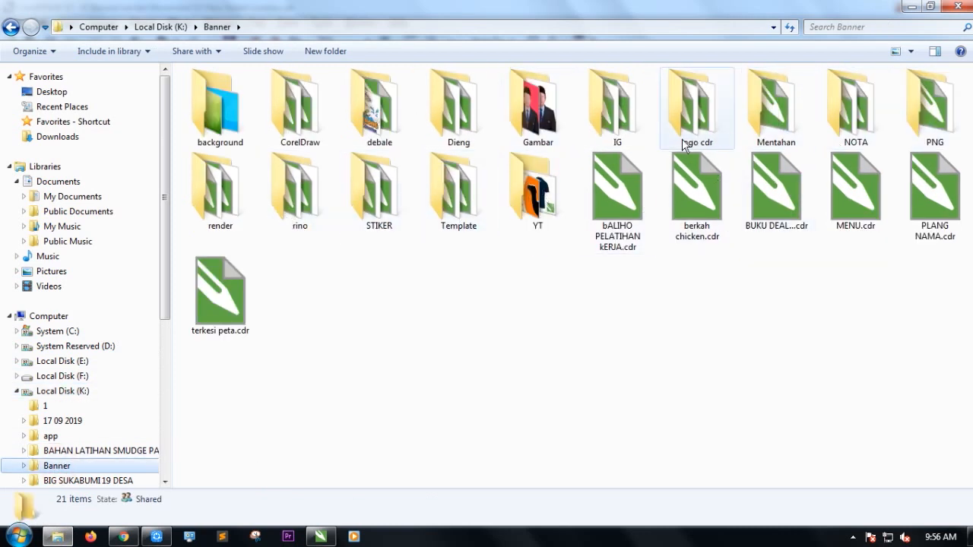
double_click(929, 141)
double_click(327, 196)
Select Instagram_AppIcon_Aug2017.png and wa.png and drag them into CorelDRAW.
click(496, 384)
click(214, 237)
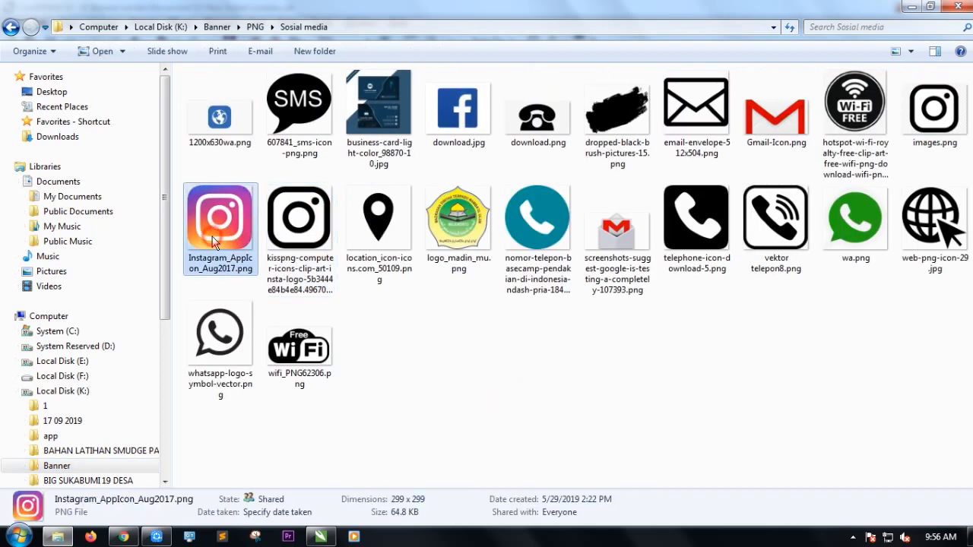
ctrl+click(862, 239)
key(Return)
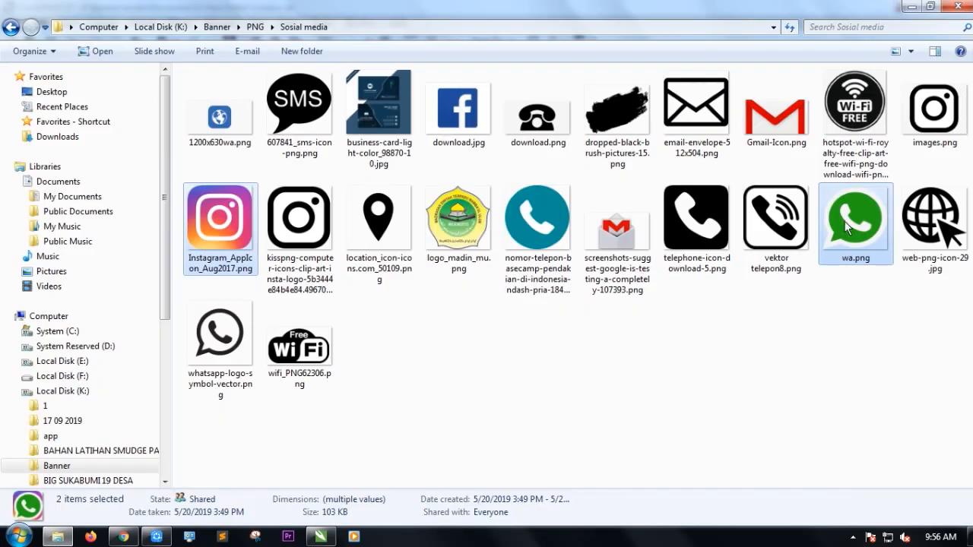
drag(848, 227, 327, 348)
Reduce the cookie image to 141.8% and slightly enlarge the Instagram icon beneath it.
scroll(426, 423, up, 2)
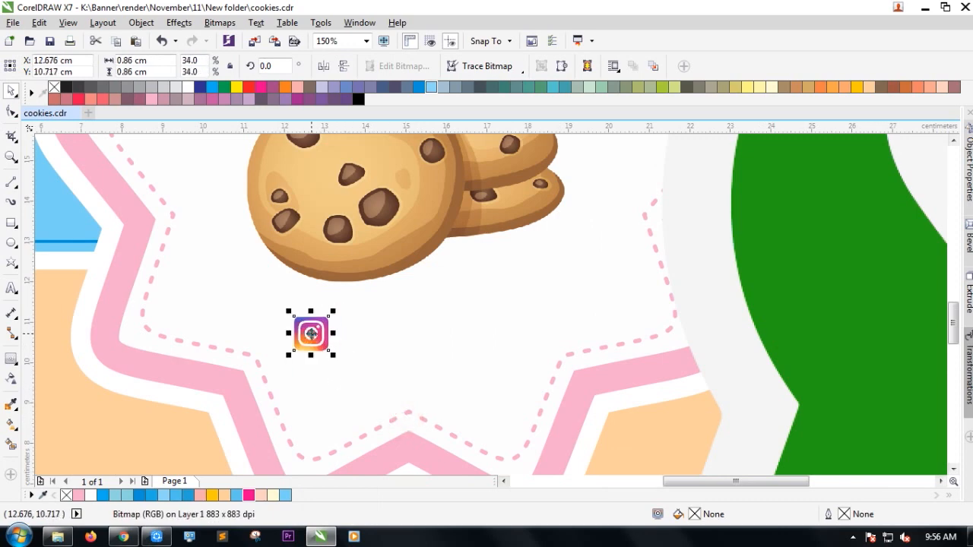
scroll(327, 348, down, 2)
scroll(324, 346, up, 2)
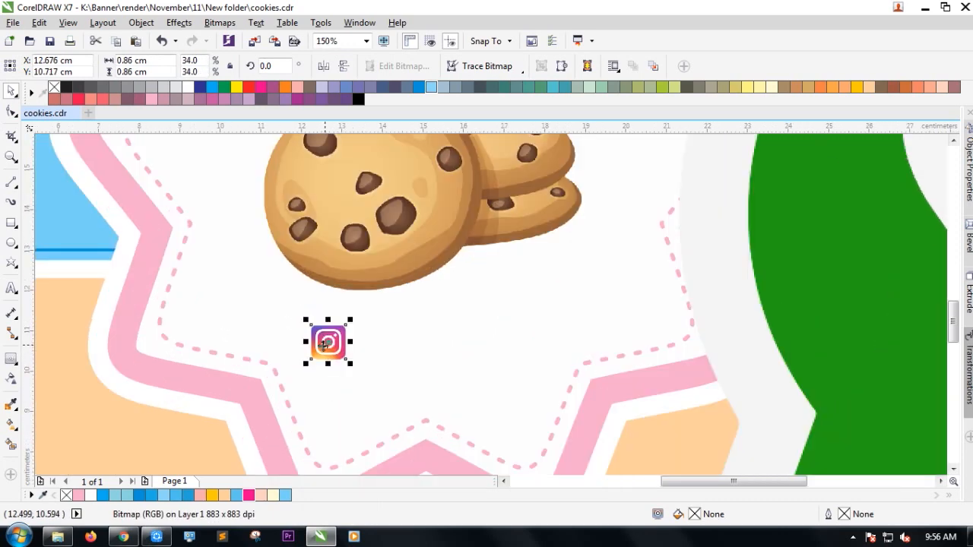
click(359, 295)
scroll(361, 311, down, 2)
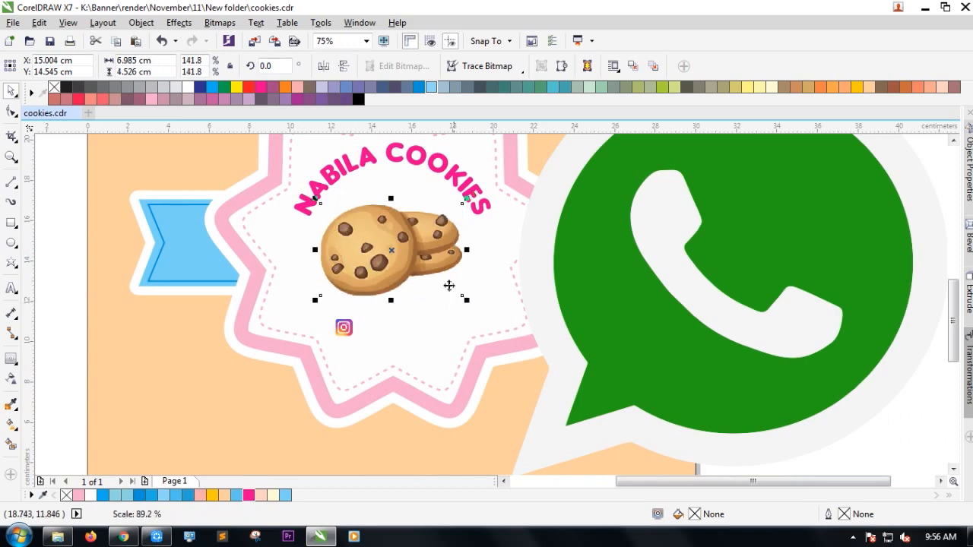
click(343, 328)
scroll(343, 330, up, 2)
drag(362, 312, 373, 305)
scroll(329, 339, down, 2)
click(361, 281)
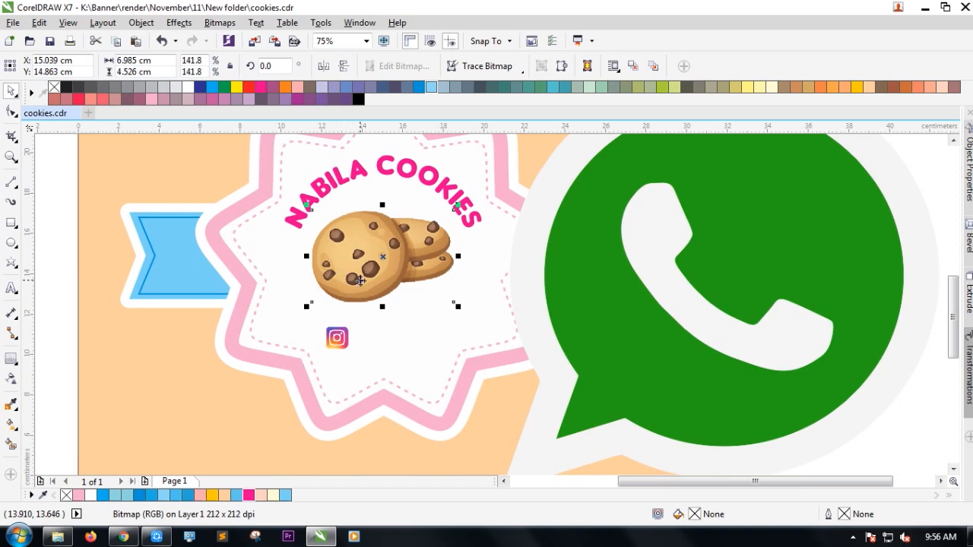
click(10, 288)
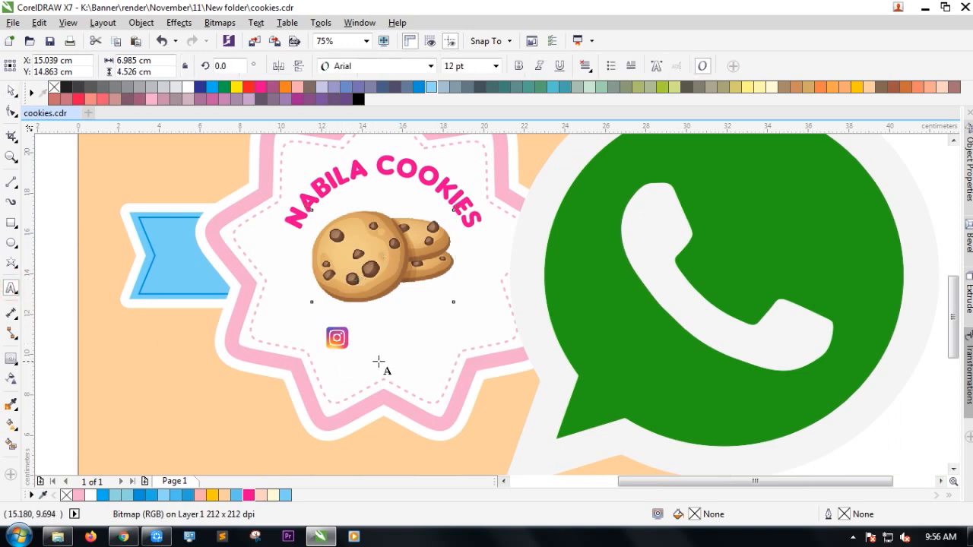
Add a magenta 'NABILA COOKIES' caption in Insaniburger font beside the Instagram icon.
scroll(378, 361, up, 2)
click(364, 338)
text(nabila cookies)
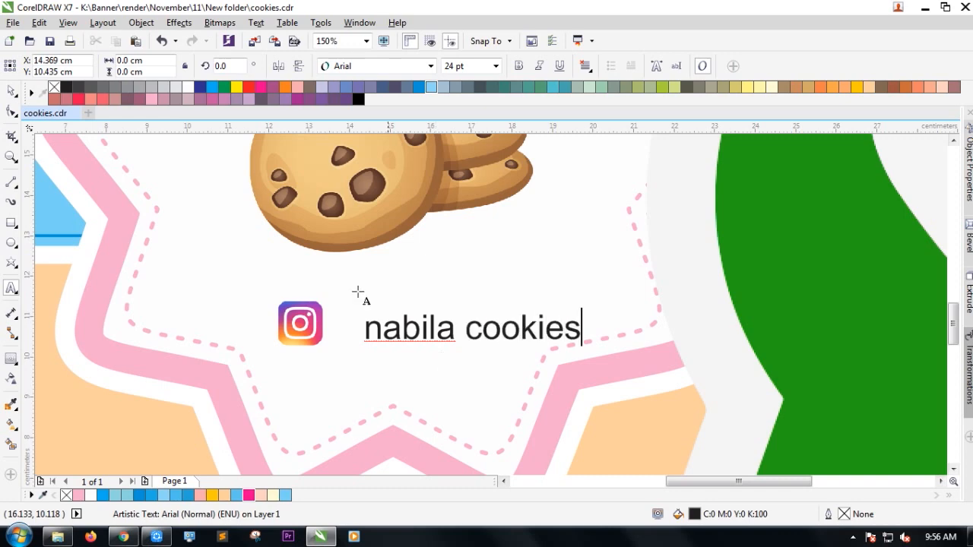
key(ctrl+space)
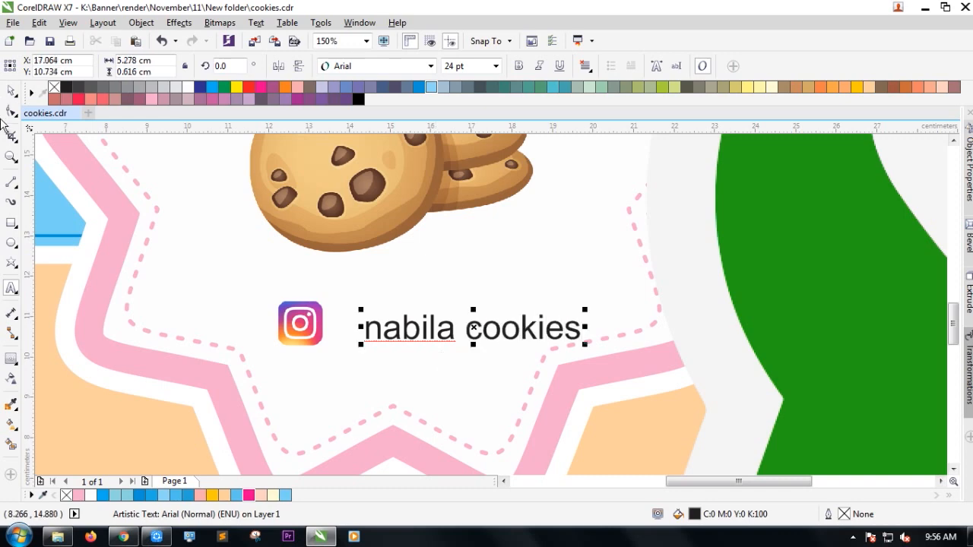
click(430, 66)
click(371, 100)
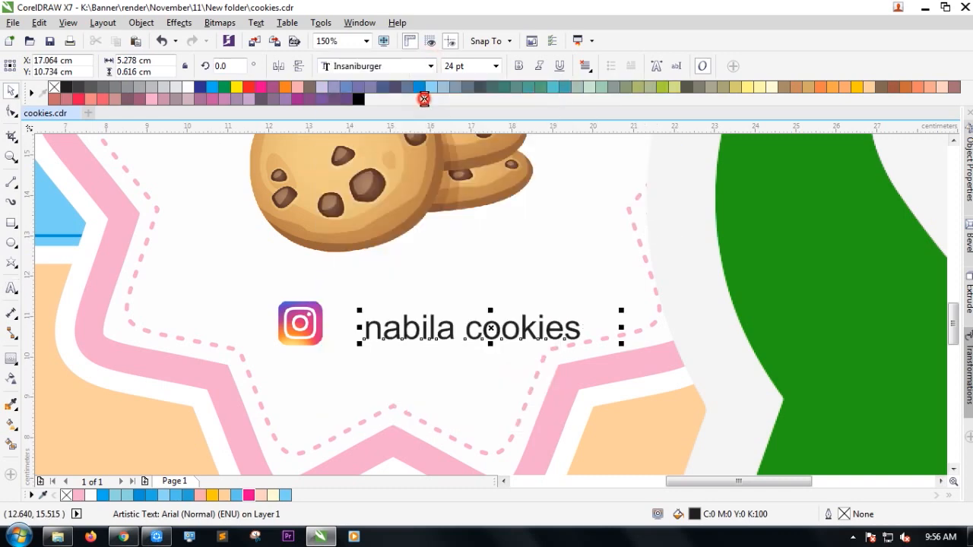
drag(558, 340, 520, 335)
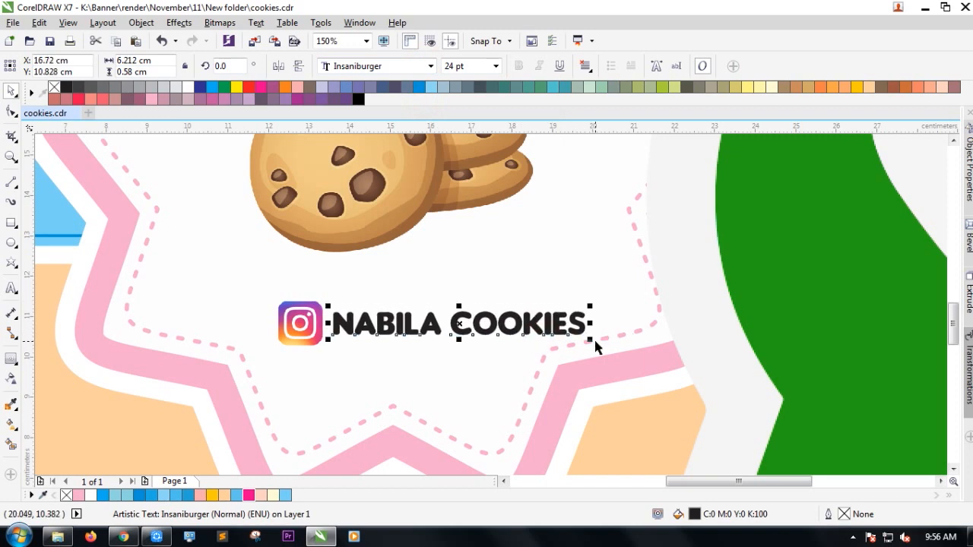
drag(591, 340, 591, 340)
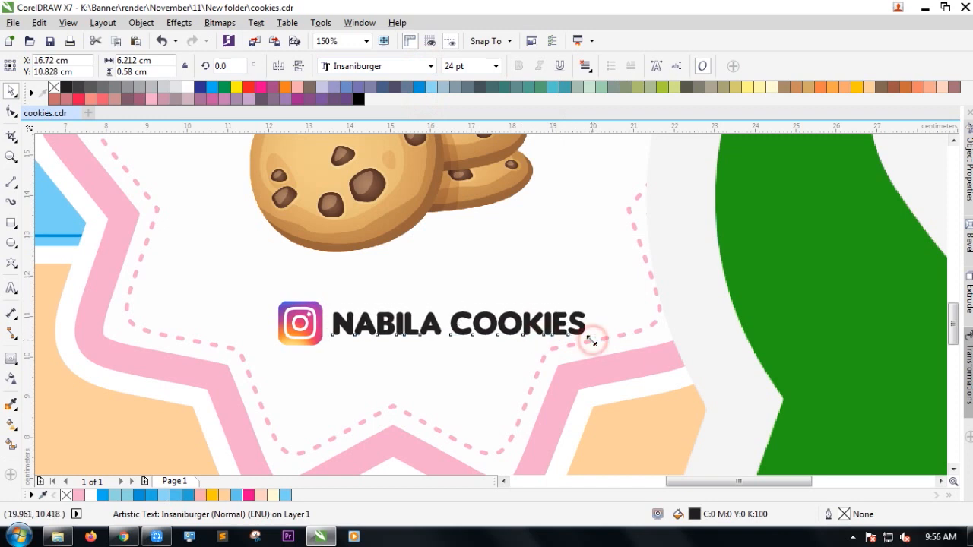
click(249, 495)
Resize the Instagram icon, centre the caption vertically on it, and group them.
click(307, 342)
scroll(334, 341, up, 1)
drag(310, 360, 328, 329)
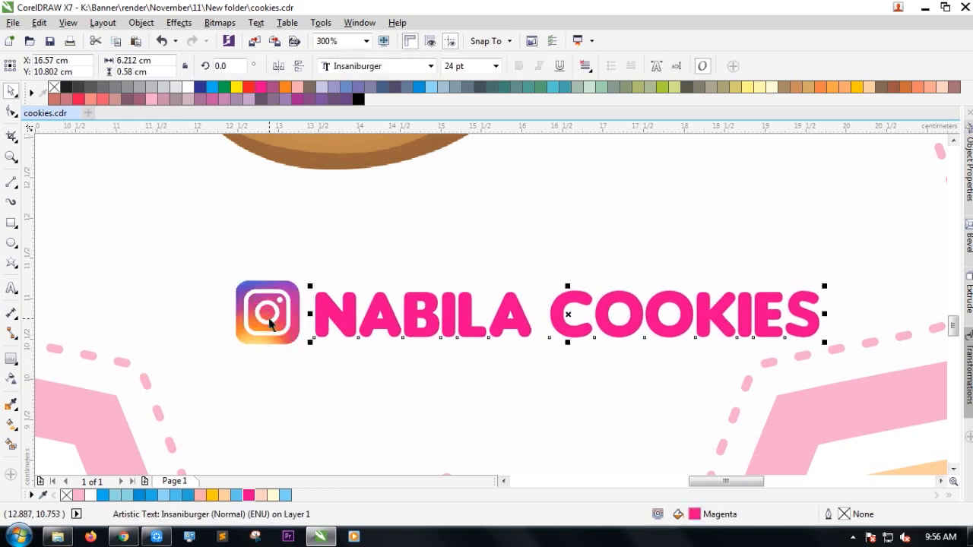
click(270, 323)
scroll(492, 305, up, 1)
key(F3)
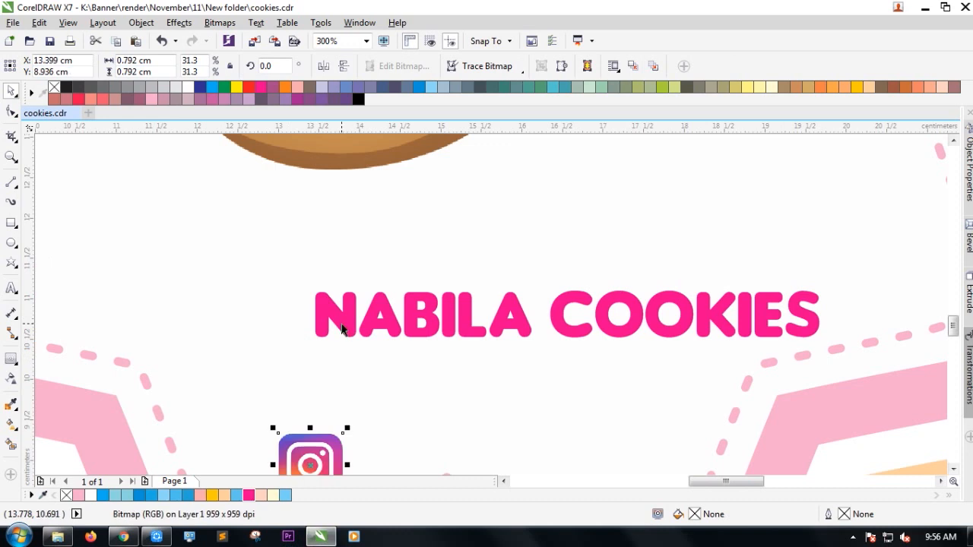
key(ctrl+z)
shift+click(282, 312)
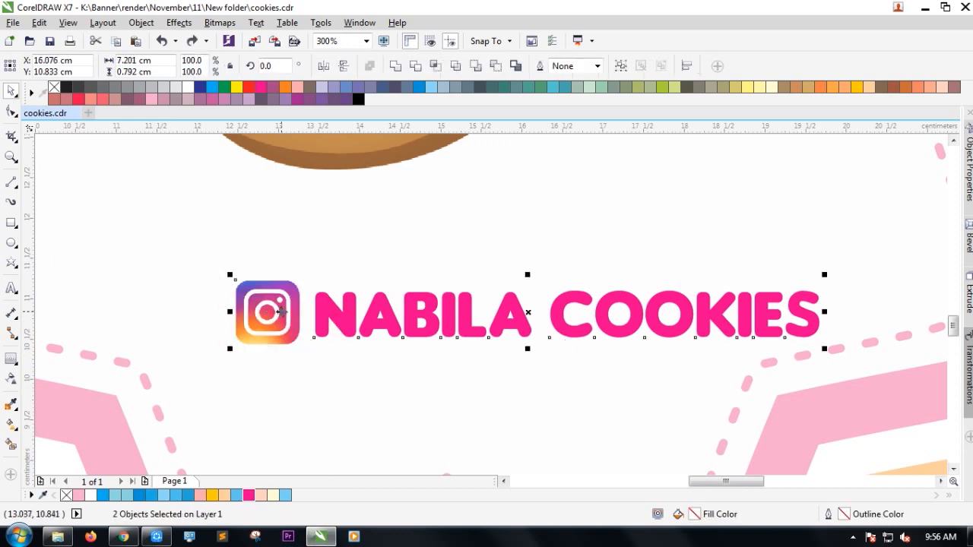
key(c)
key(ctrl+g)
scroll(328, 304, down, 1)
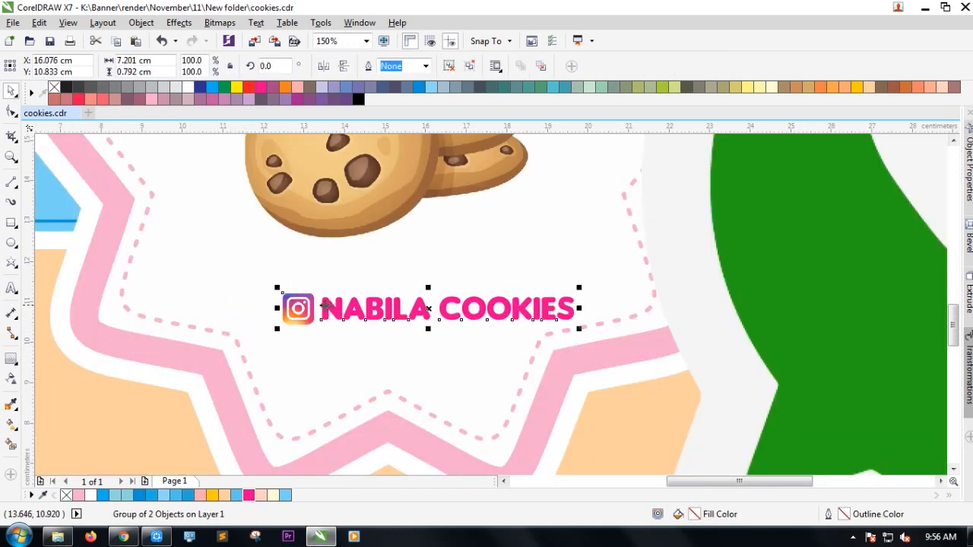
drag(277, 329, 257, 338)
Shrink the large WhatsApp logo and move it onto the badge below the cookies.
drag(380, 313, 370, 312)
scroll(368, 311, down, 1)
click(712, 394)
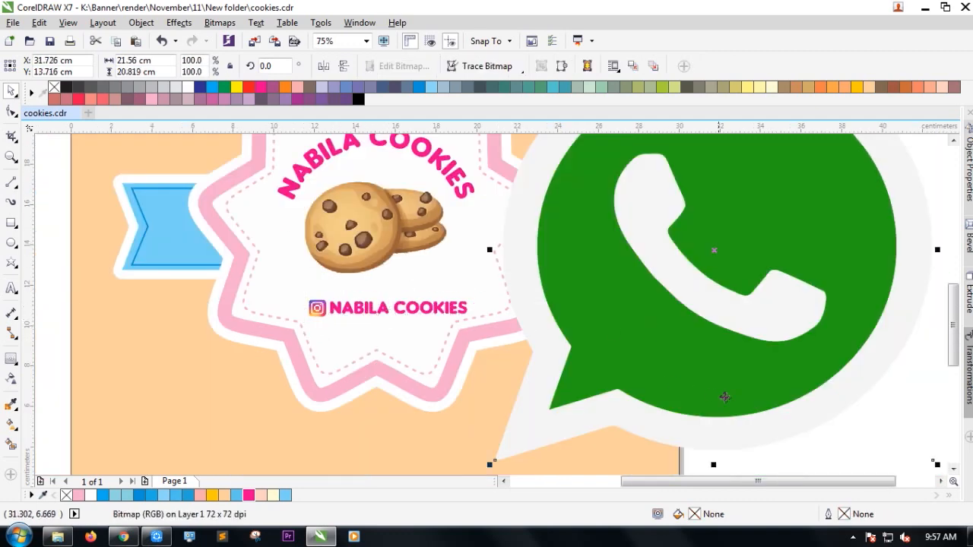
drag(935, 469, 621, 161)
drag(560, 149, 320, 398)
drag(378, 409, 310, 333)
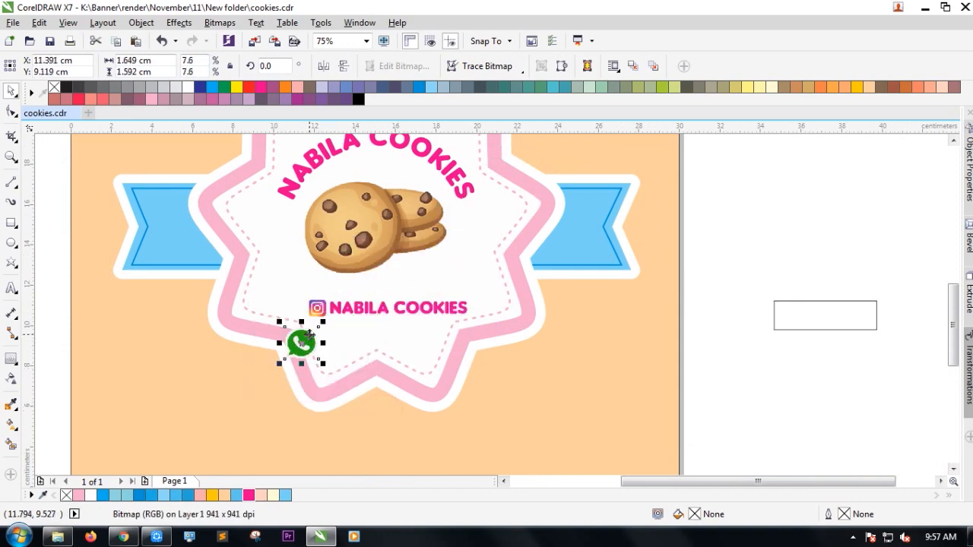
Fine-tune the WhatsApp icon to about 1 cm, directly under the Instagram icon.
scroll(310, 334, up, 4)
drag(332, 400, 366, 380)
drag(383, 417, 346, 386)
drag(313, 342, 350, 335)
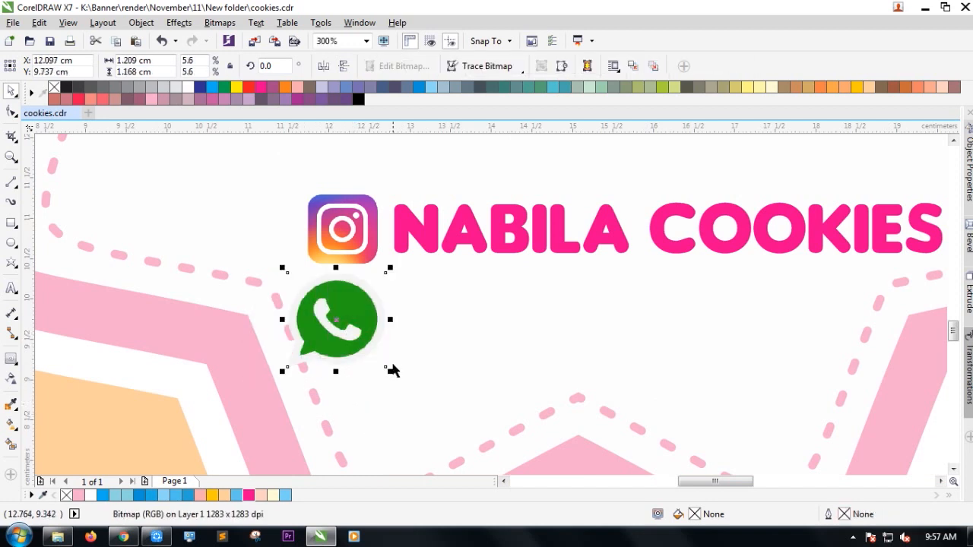
drag(391, 375, 382, 365)
scroll(319, 380, down, 2)
drag(374, 306, 374, 293)
drag(336, 350, 339, 338)
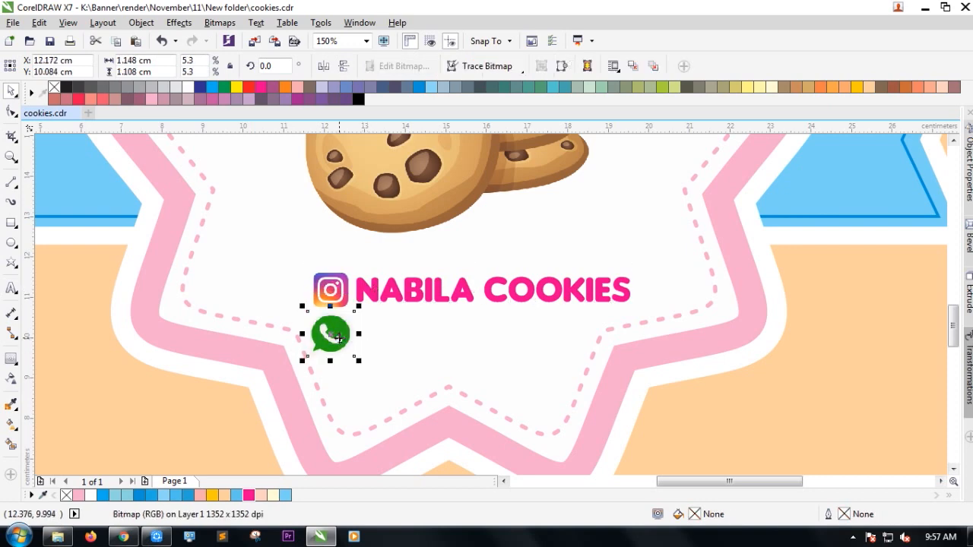
scroll(339, 337, up, 1)
drag(371, 386, 363, 376)
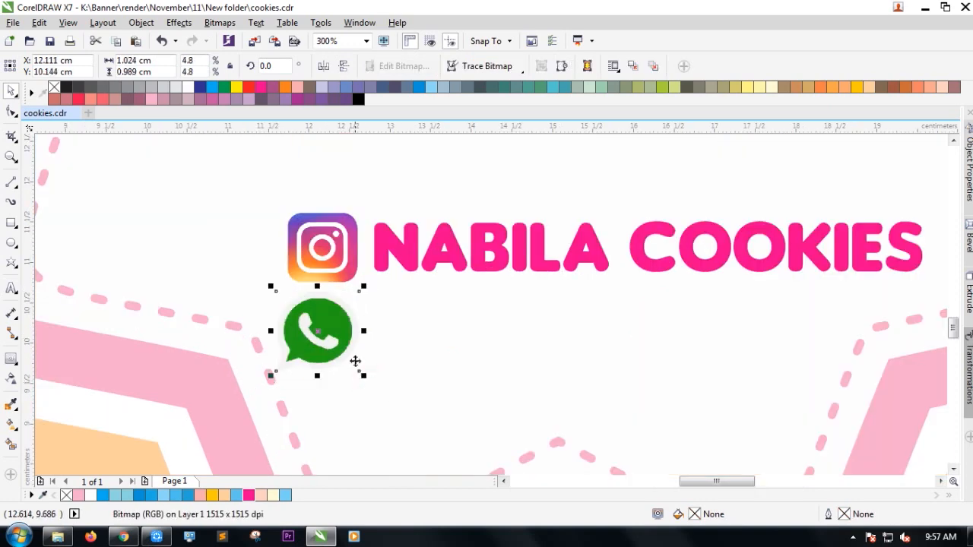
scroll(279, 328, down, 1)
scroll(300, 328, up, 2)
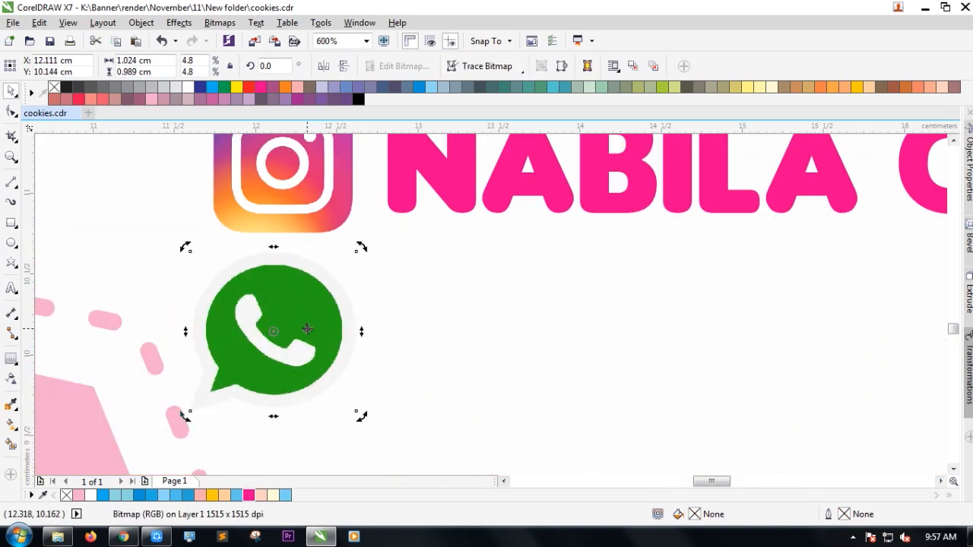
drag(311, 337, 312, 346)
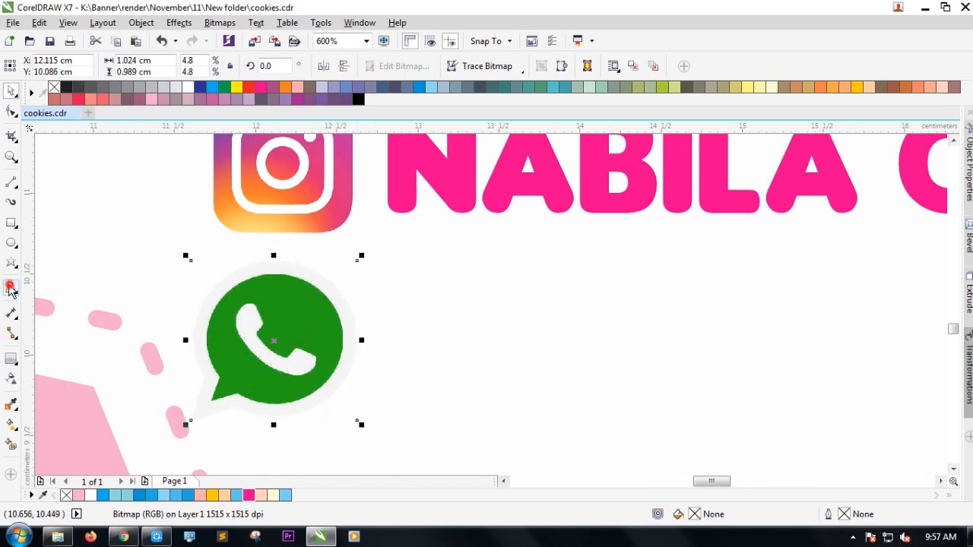
Type the WhatsApp phone number as a text line beside the WhatsApp logo.
click(10, 287)
click(524, 376)
text(098)
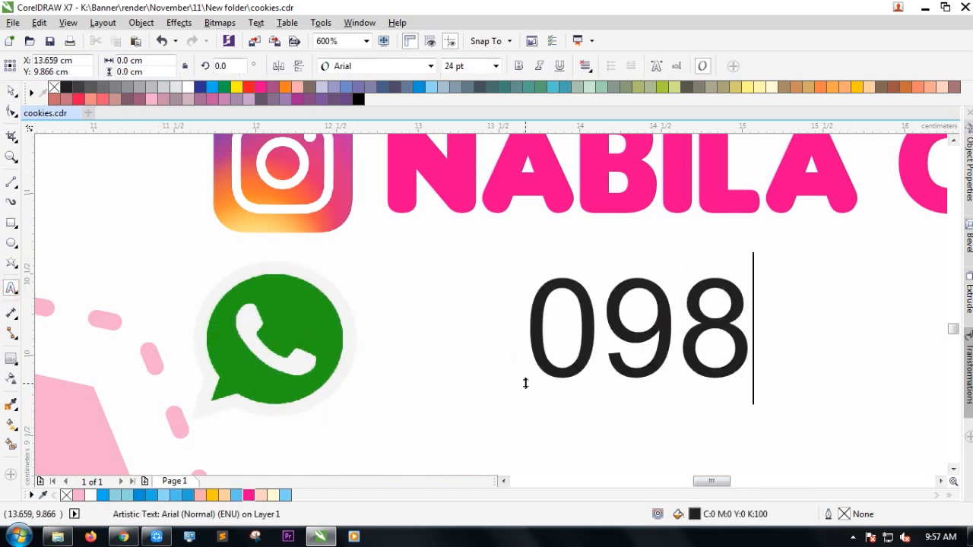
key(BackSpace)
key(BackSpace)
key(BackSpace)
text(8)
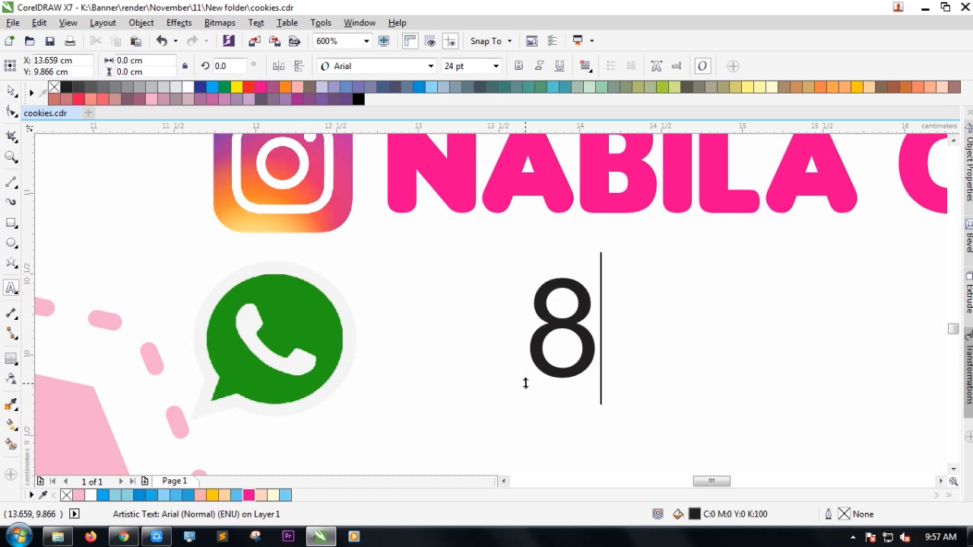
key(BackSpace)
text(098)
key(BackSpace)
key(BackSpace)
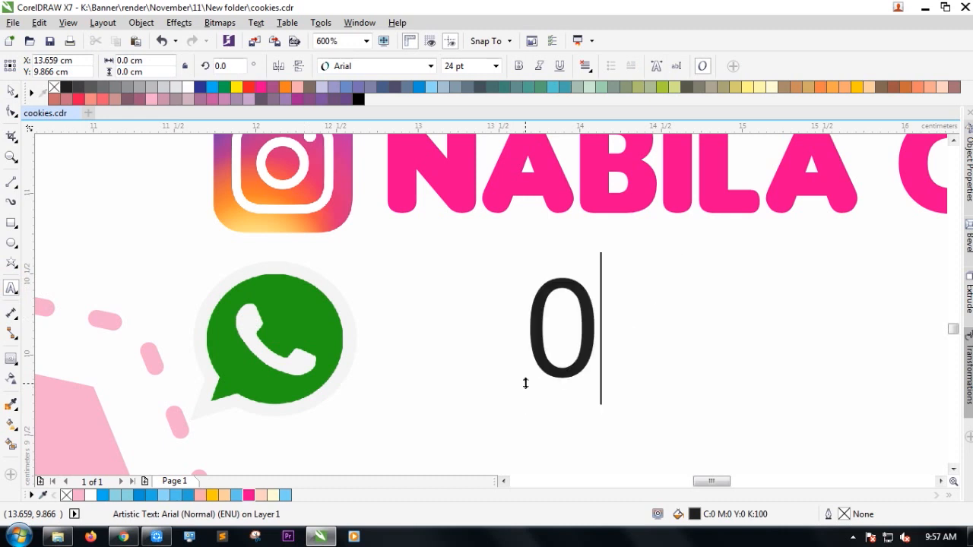
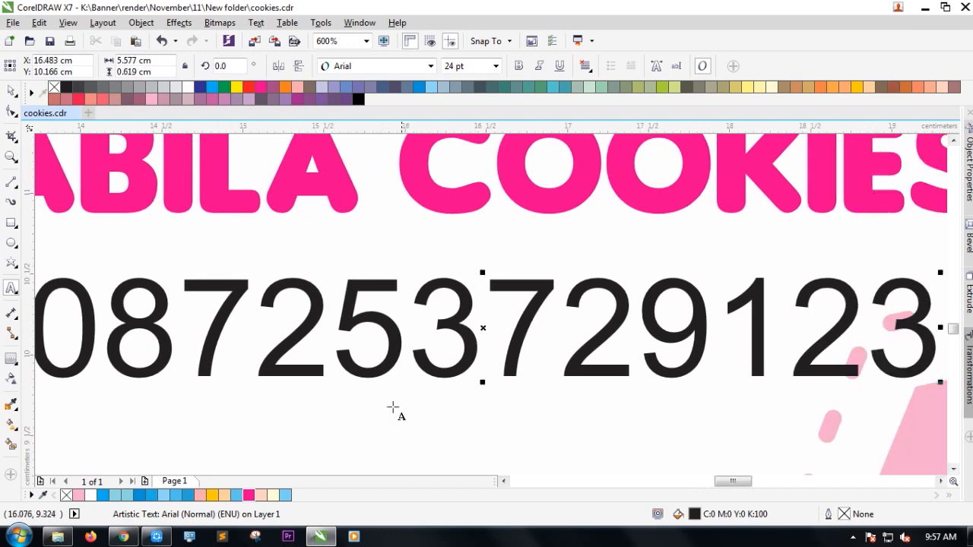
key(F3)
key(BackSpace)
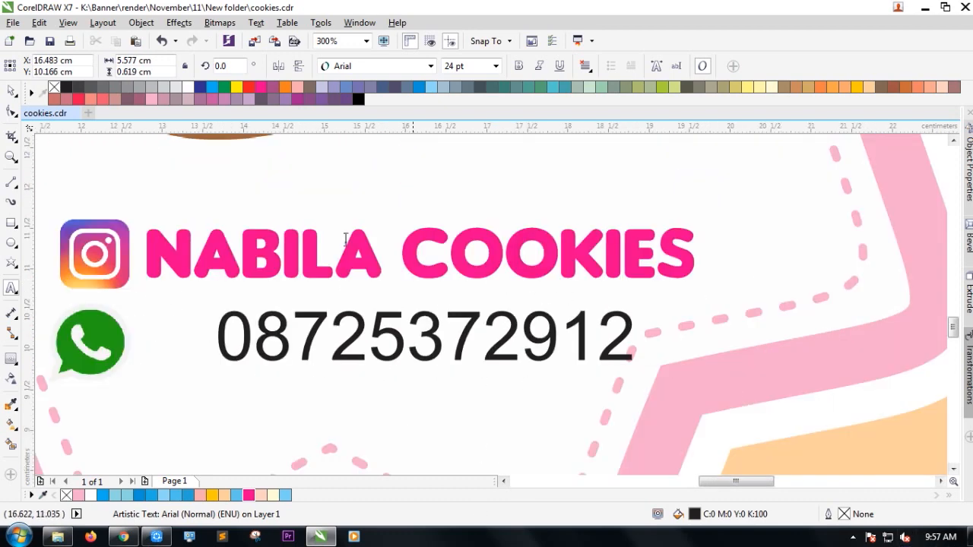
double_click(12, 91)
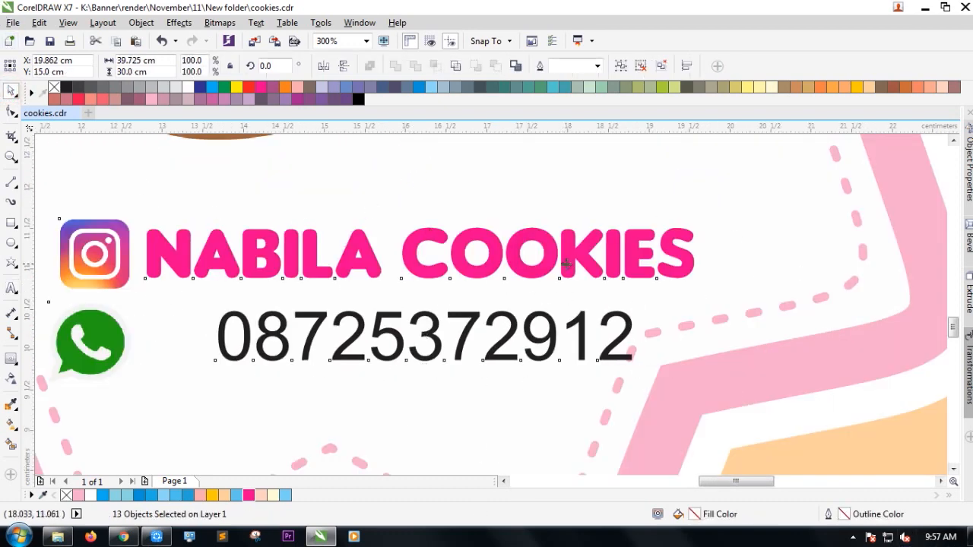
key(F3)
key(F3)
click(885, 312)
Format the number in Insaniburger at about 28 pt, coloured the WhatsApp logo's green.
scroll(491, 292, up, 1)
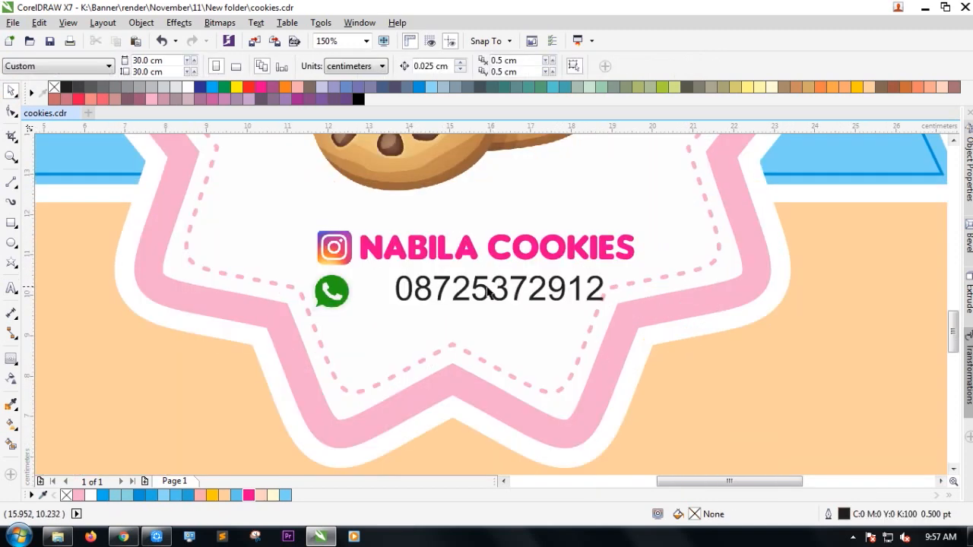
click(490, 293)
click(431, 66)
click(380, 39)
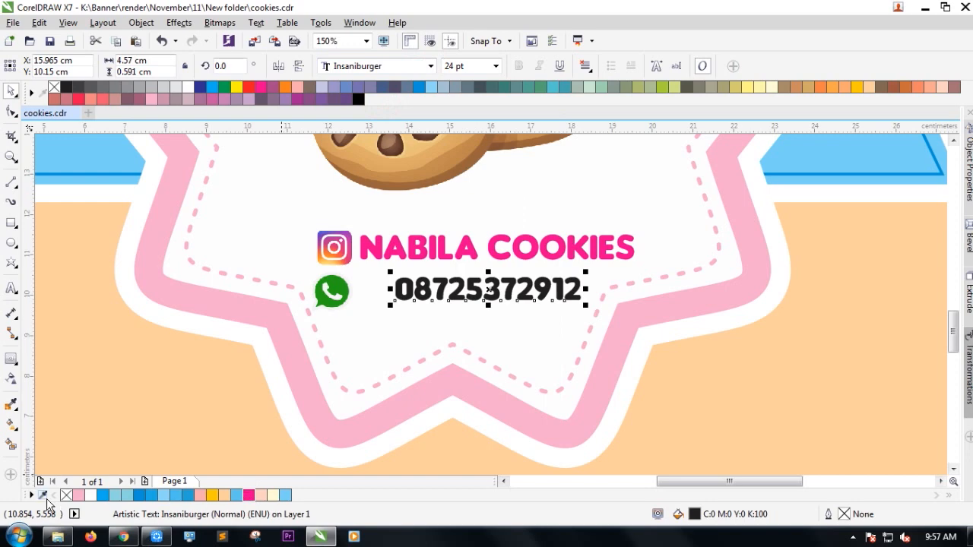
click(43, 495)
click(341, 282)
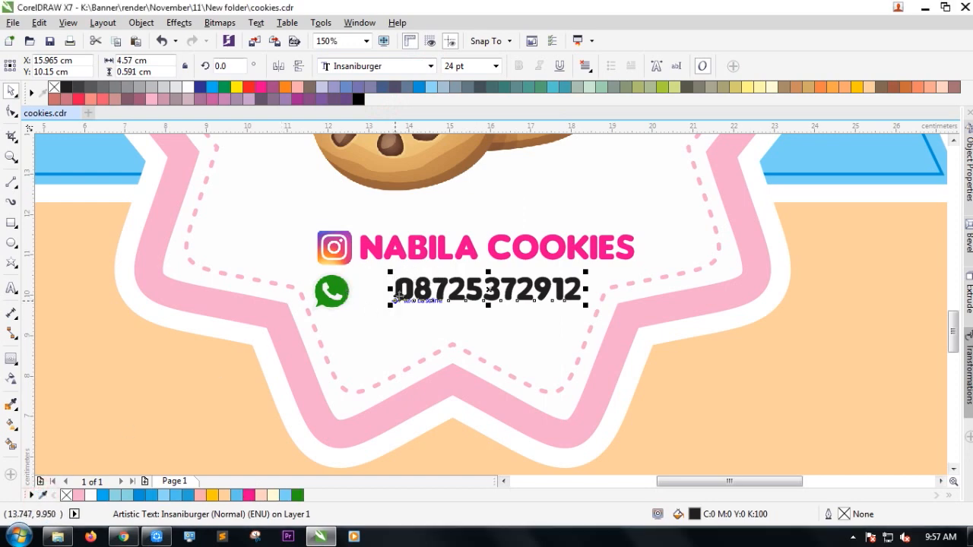
scroll(388, 288, up, 2)
drag(340, 302, 331, 301)
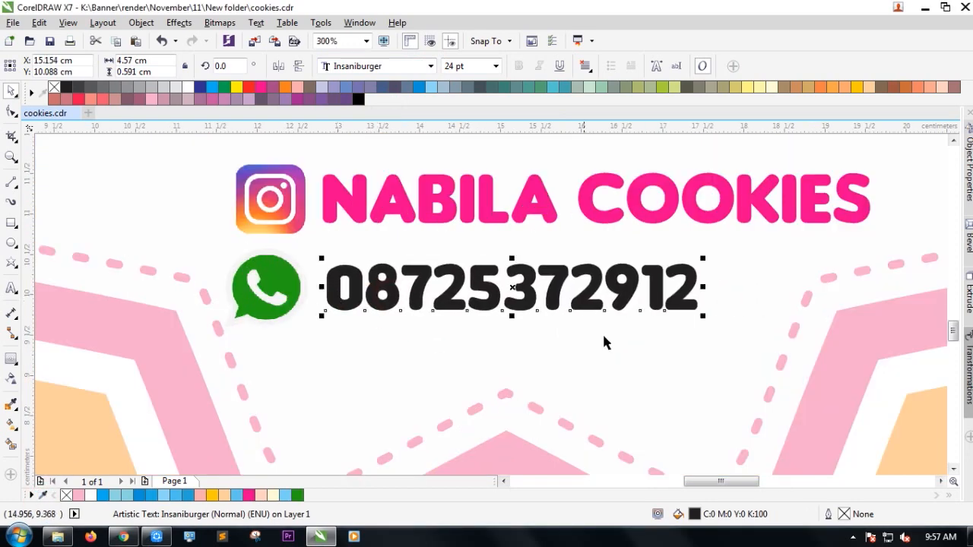
drag(703, 316, 763, 334)
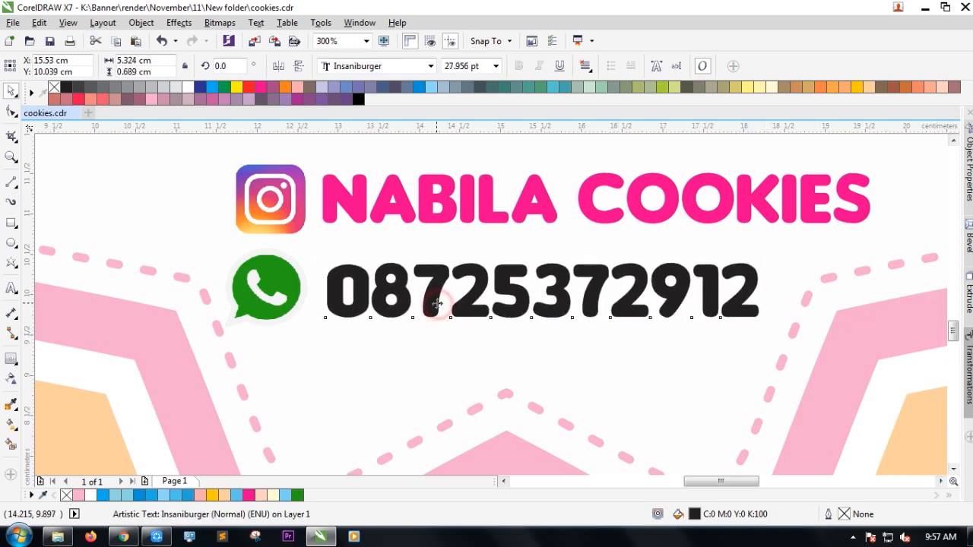
click(297, 496)
scroll(337, 321, down, 2)
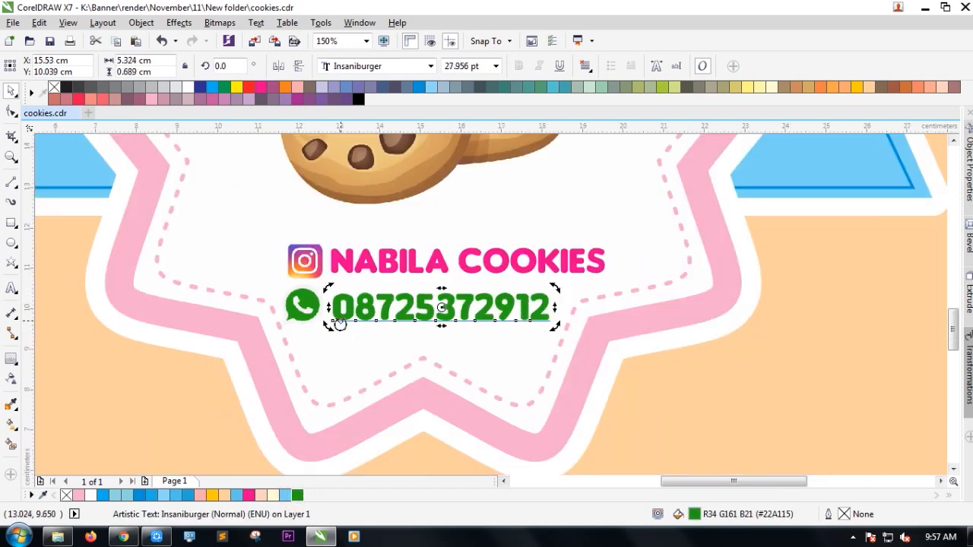
Delete the leftover trimming rectangle and fit the whole page in view.
click(825, 408)
scroll(378, 335, up, 2)
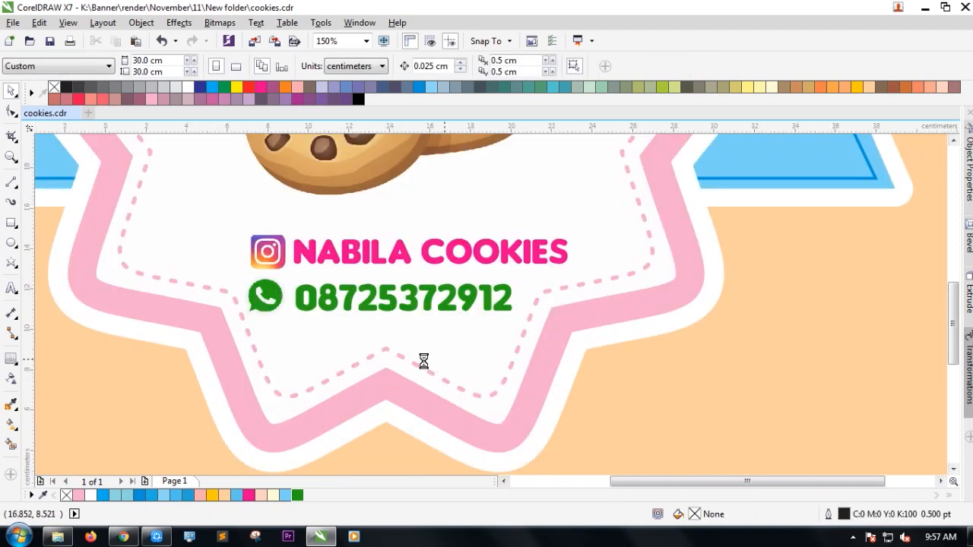
scroll(420, 358, down, 4)
click(641, 339)
key(Delete)
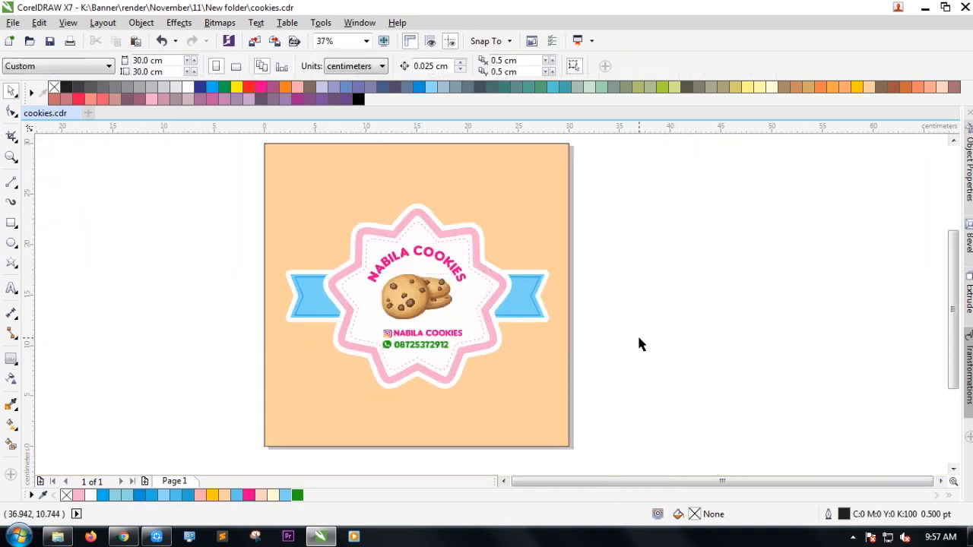
key(shift+F4)
click(618, 382)
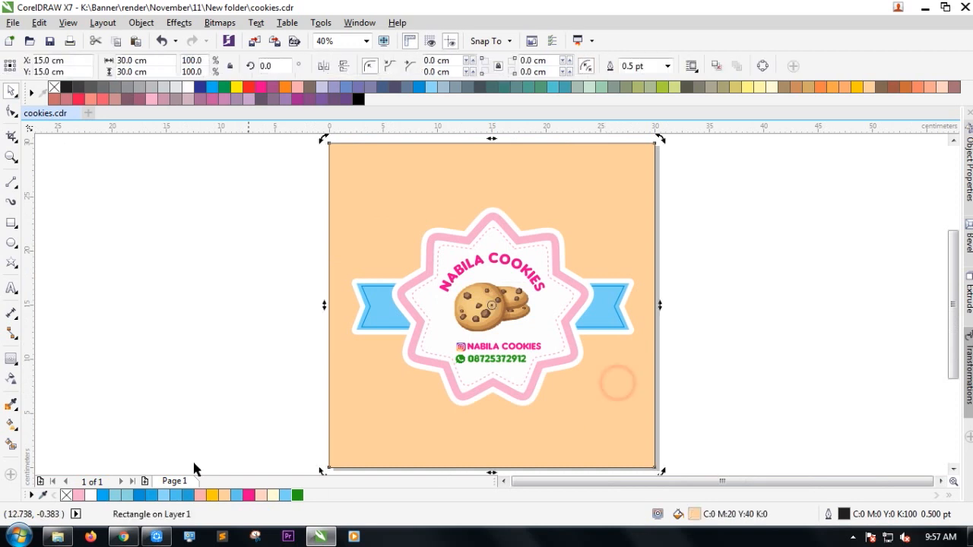